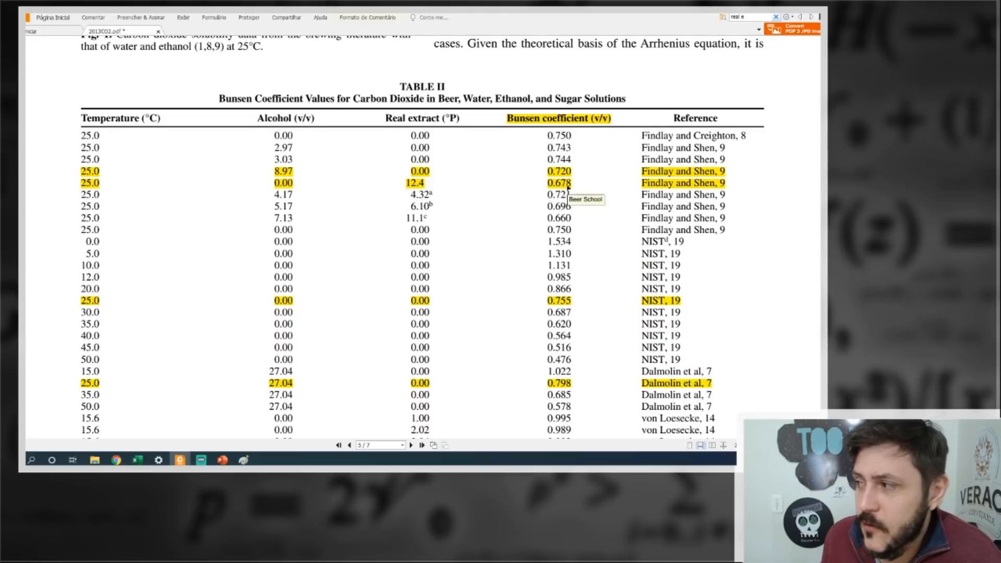
Highlight all the 15.6 °C von Loesecke rows at the end of Table II, the Bunsen coefficient table.
scroll(569, 187, down, 3)
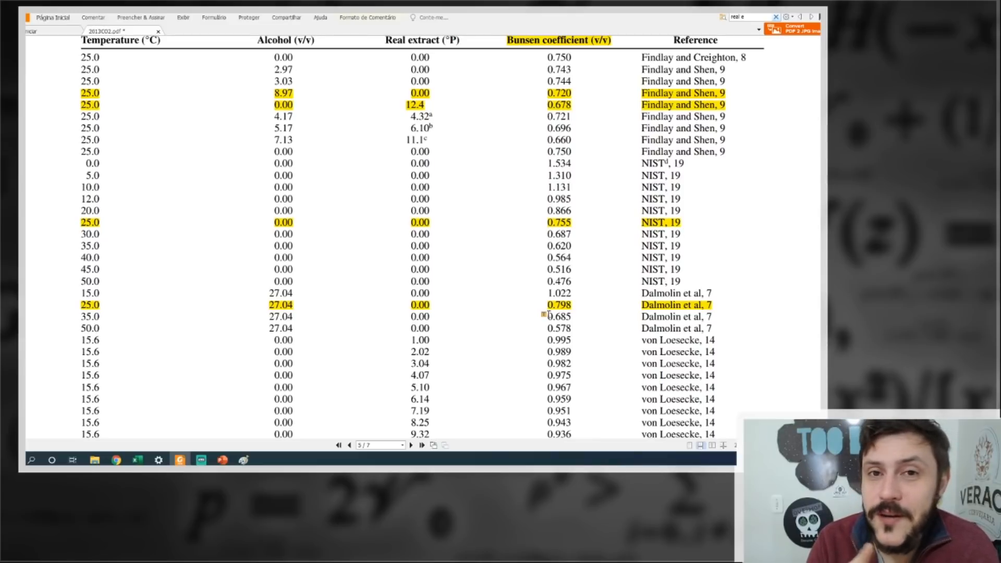
scroll(548, 314, down, 4)
drag(83, 233, 709, 379)
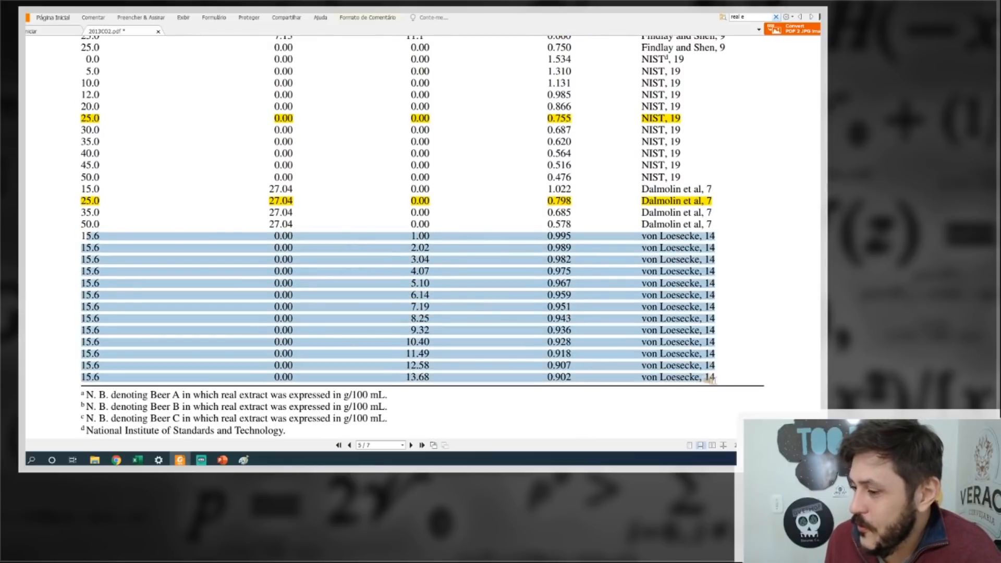
click(725, 382)
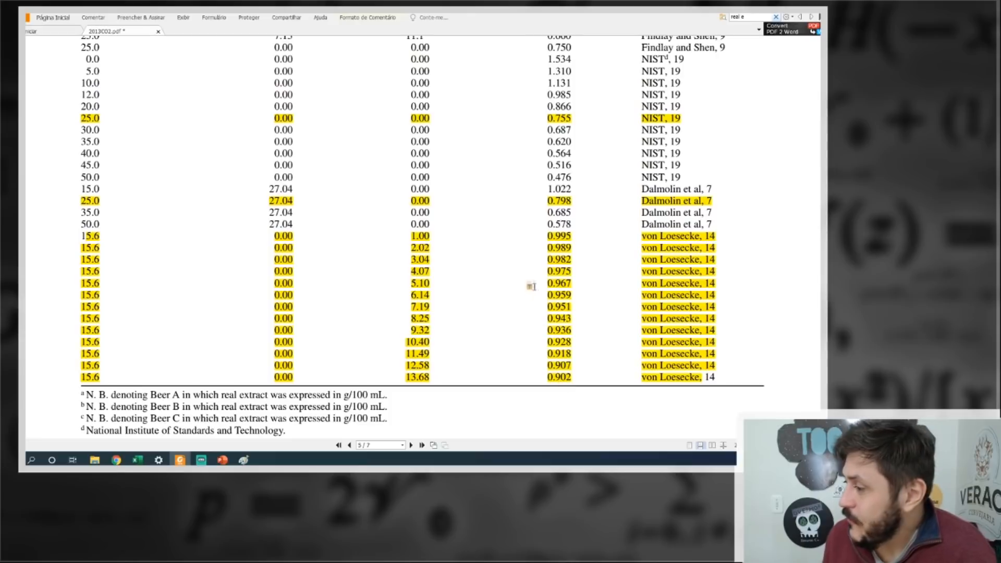
Review Table II and the Fig. 2 plot comparing reported and calculated Bunsen coefficients.
scroll(531, 282, up, 3)
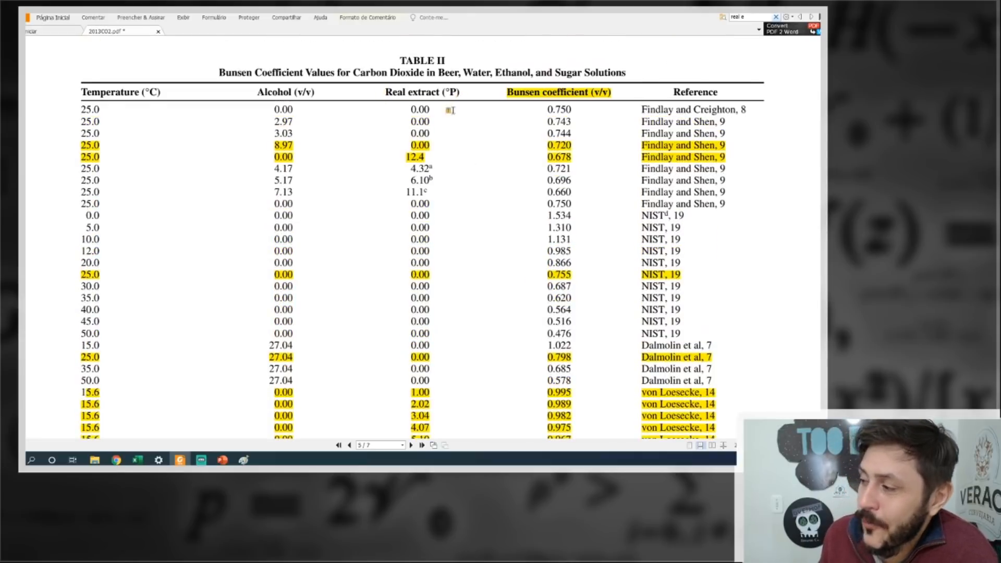
scroll(392, 269, down, 10)
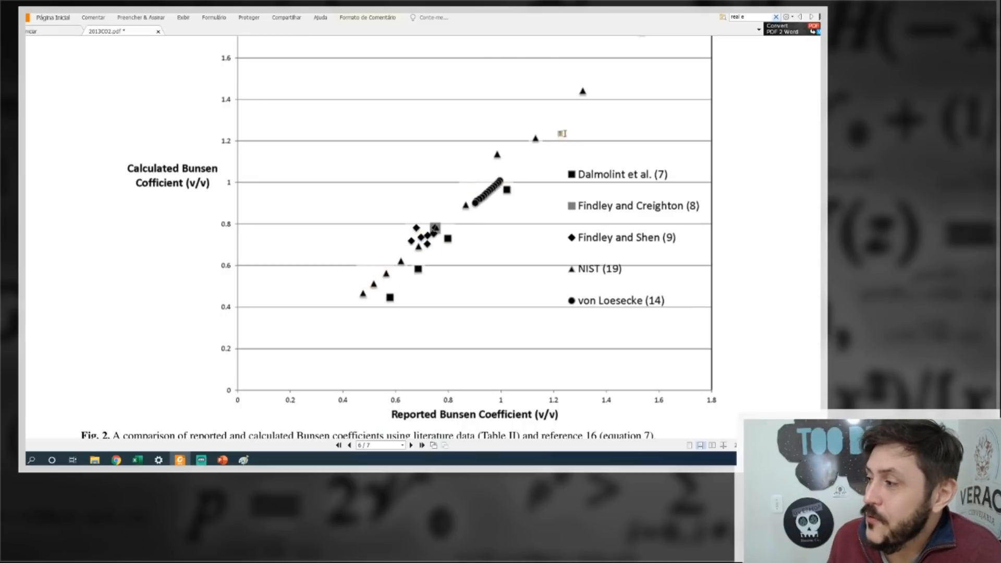
scroll(544, 164, down, 8)
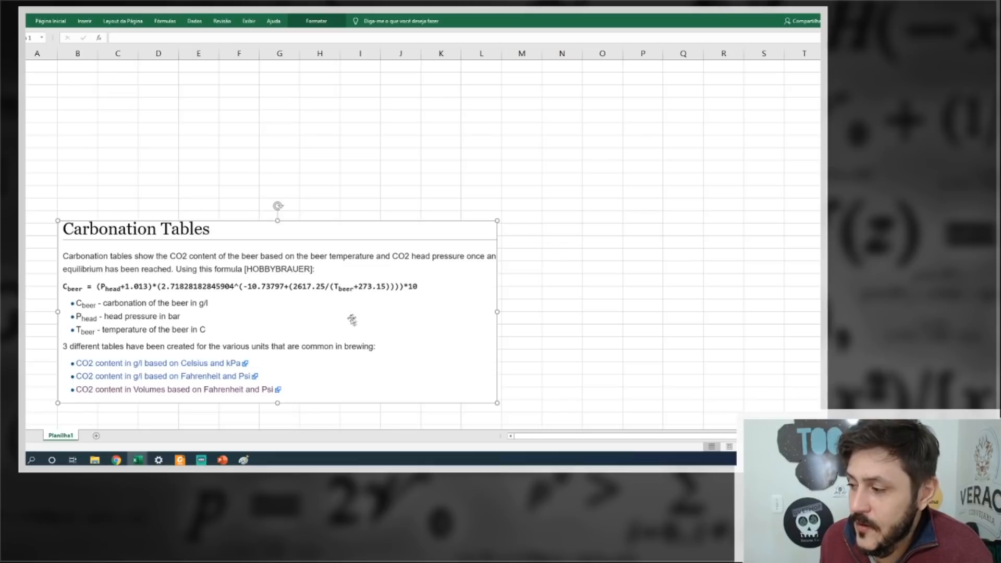
Switch to the Excel sheet and label cell B3 as Entrada.
click(68, 87)
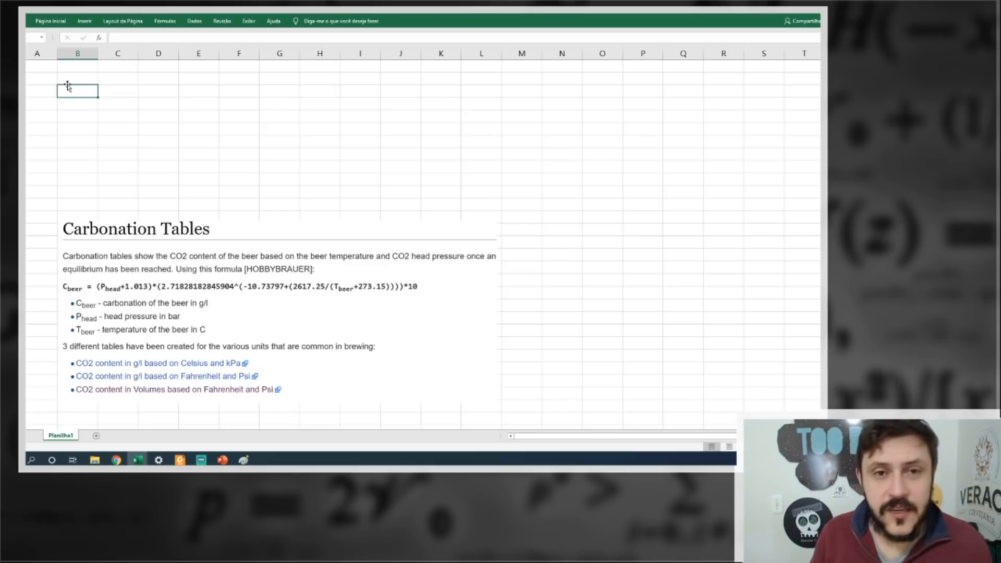
text(En)
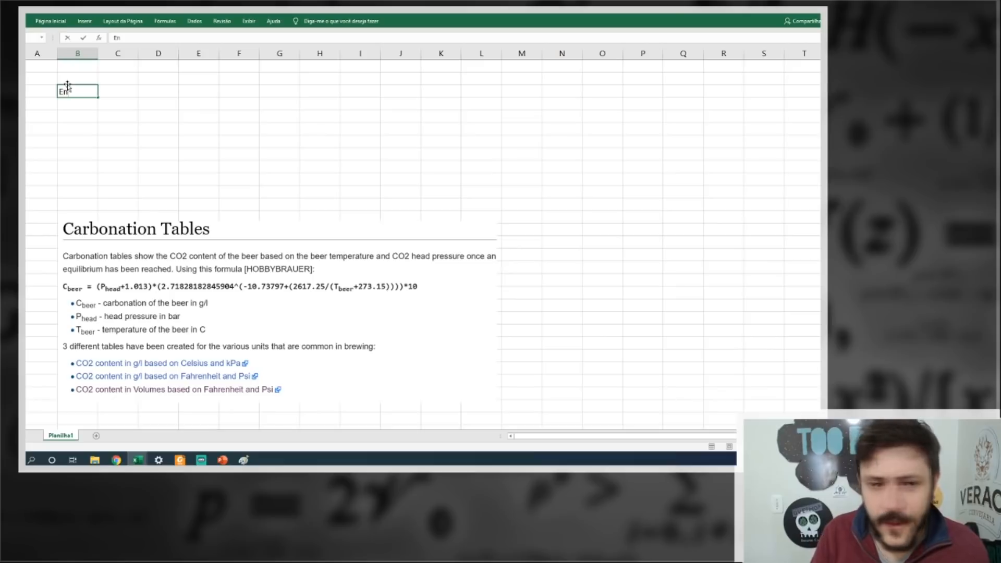
text(trada)
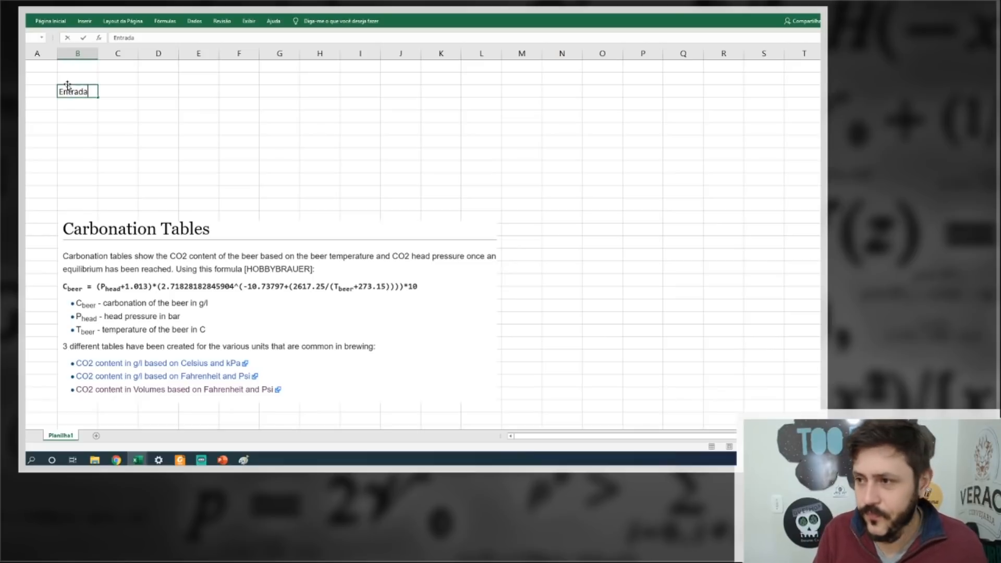
key(Tab)
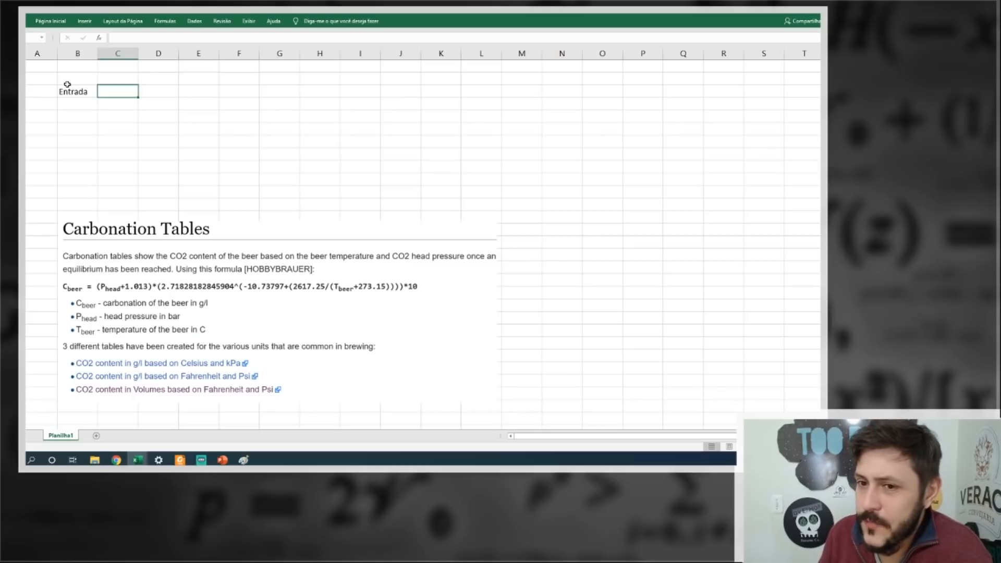
Add the inputs P with value 1 and T with value 20 in columns D and E beside the Entrada label.
key(Right)
text(P)
key(Return)
text(T)
key(Tab)
key(Up)
text(1)
key(Return)
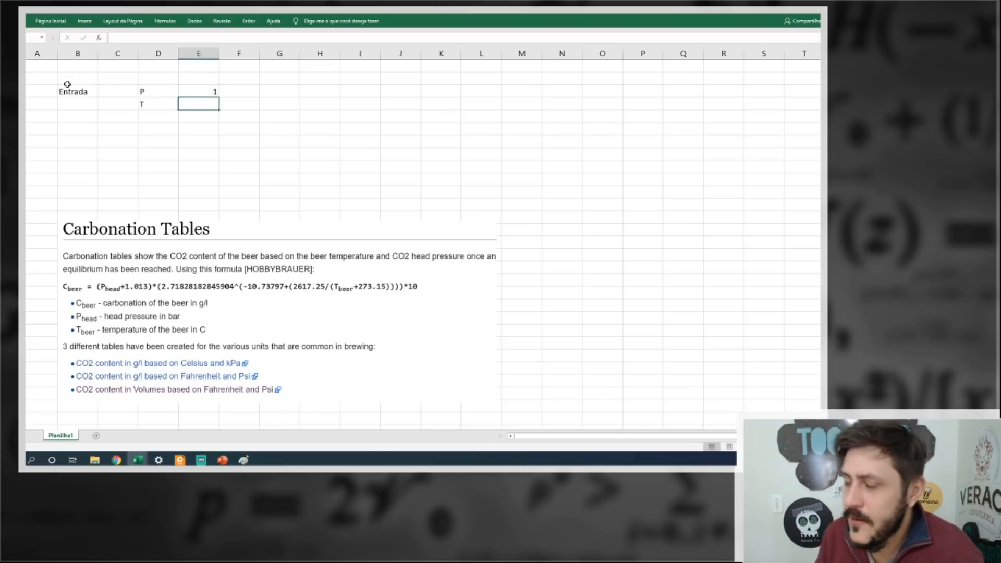
text(20)
key(Right)
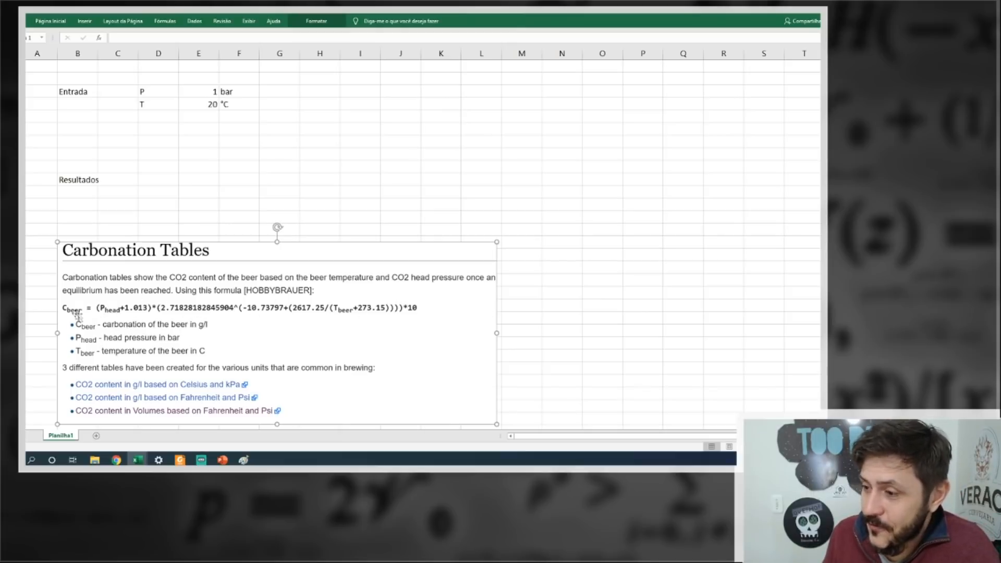
Enter the carbonation formula beside Resultados as =(E3+1.013)*(2.71828182845904^(-10.73797+(2617.25/(E4+273.15))))*10.
click(175, 179)
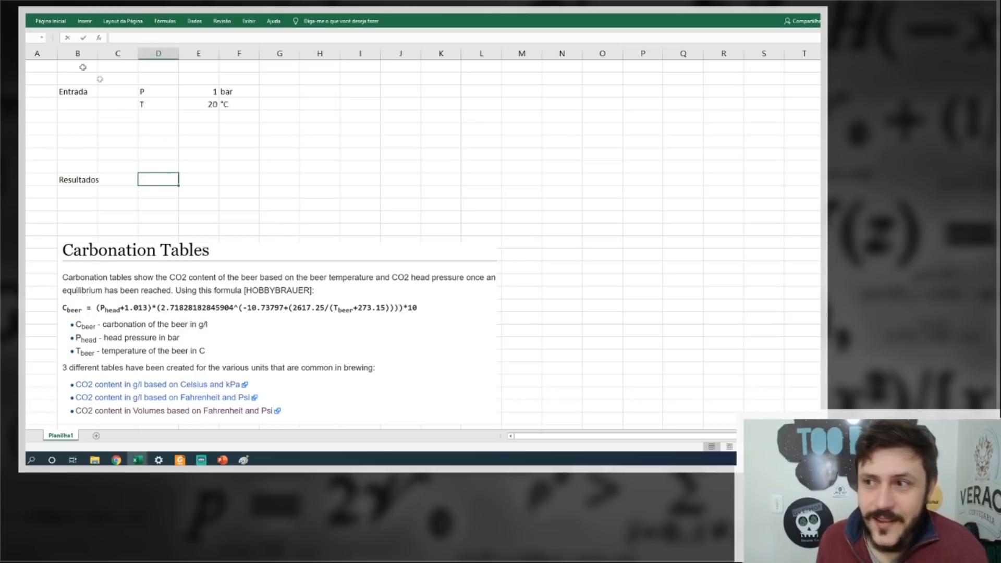
click(134, 38)
text(=(E3+1.013)*(2.71828182845904^(-10.73797+(2617.25/(E4+273.15))))*10)
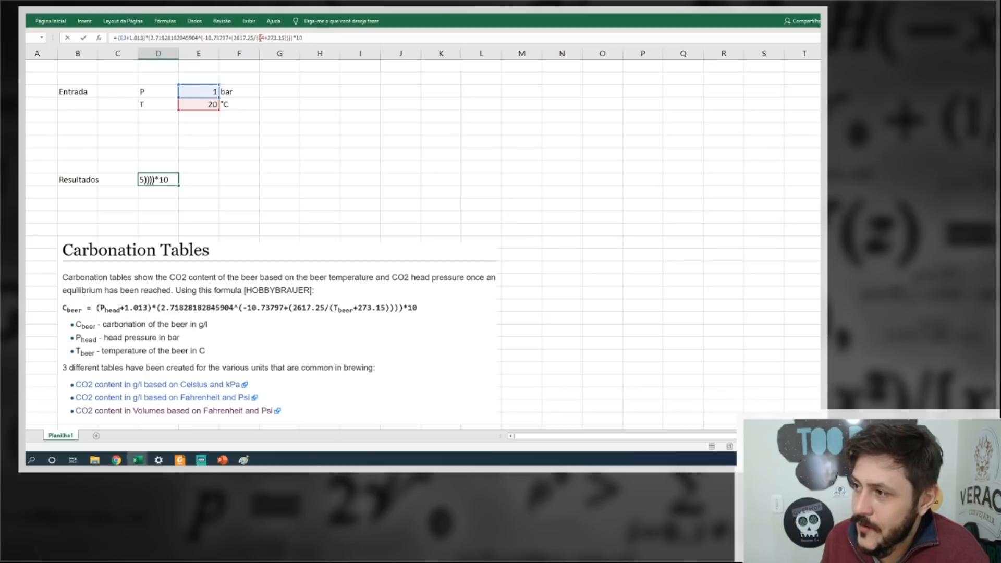
key(Return)
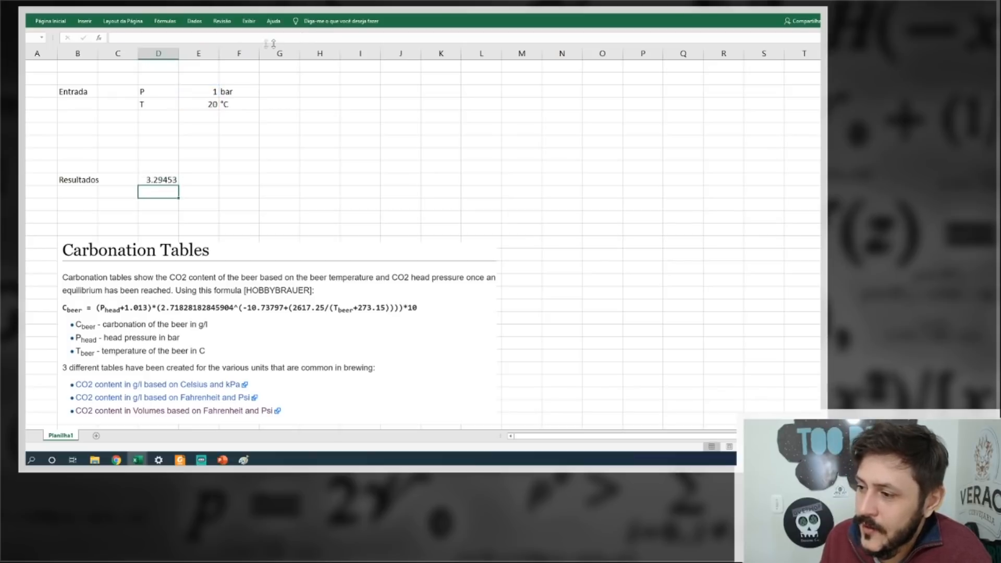
Add the unit g/L in the cell beside the calculated carbonation result.
click(210, 178)
text(g)
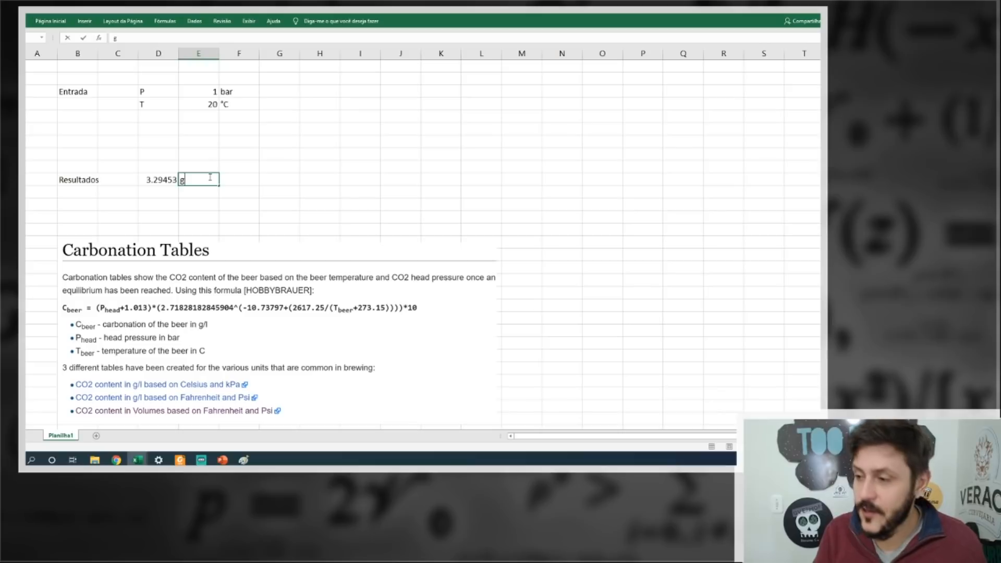
text(/L)
key(Return)
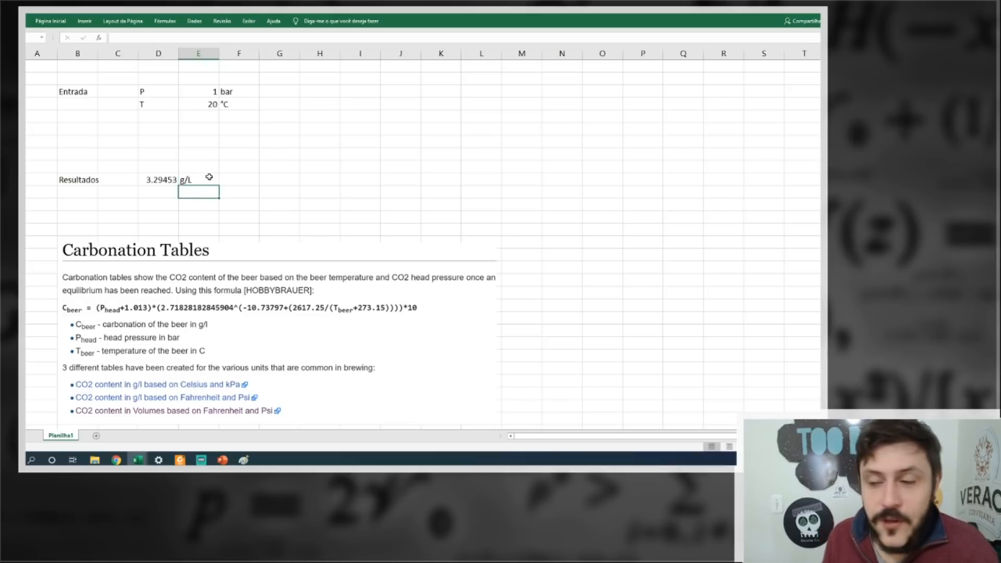
Reduce the carbonation result to two decimal places.
click(643, 117)
click(522, 142)
click(169, 180)
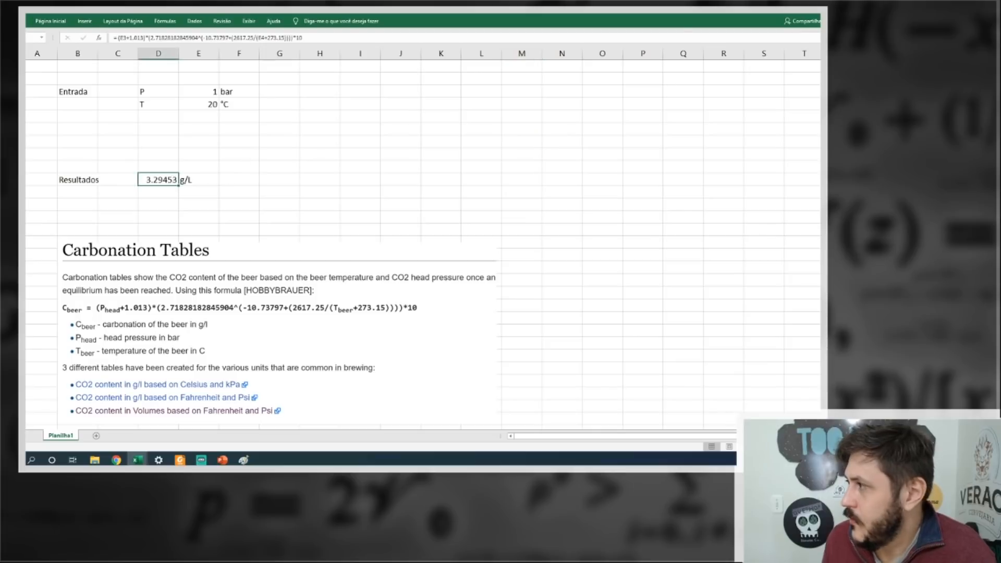
click(47, 22)
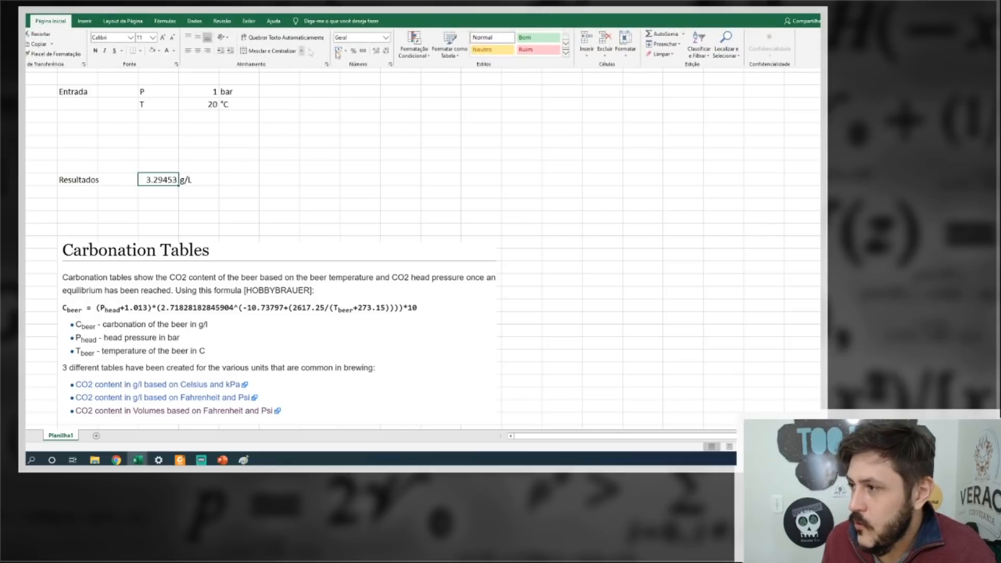
click(389, 52)
click(389, 51)
click(388, 52)
click(389, 52)
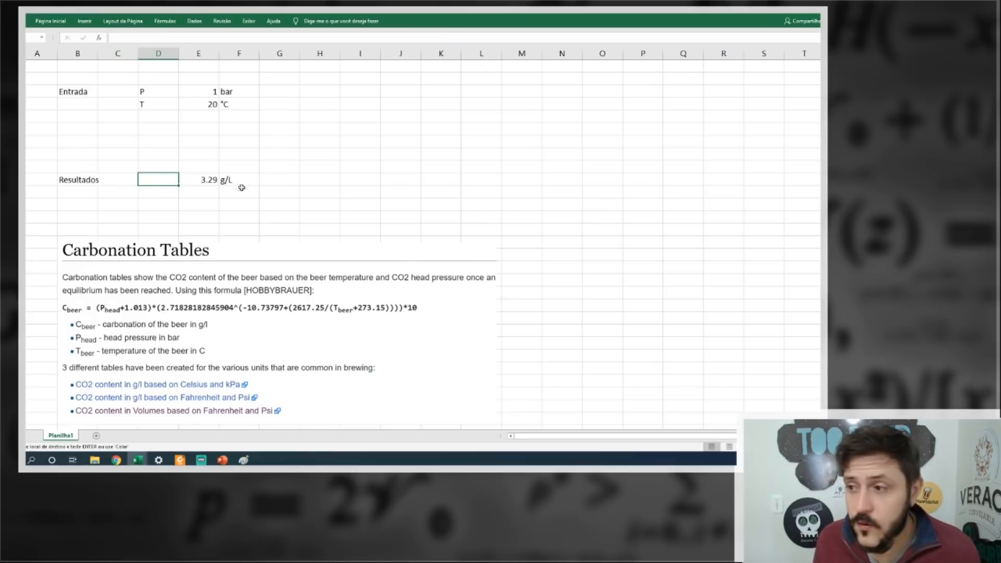
Label the g/L result as CO2_beer in column D and check its formula.
click(139, 37)
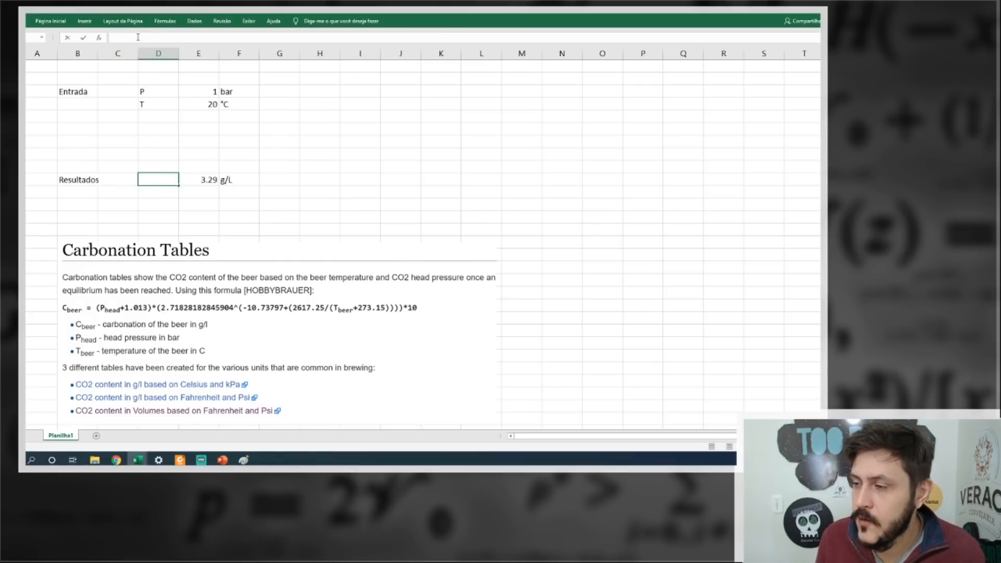
text(CO2)
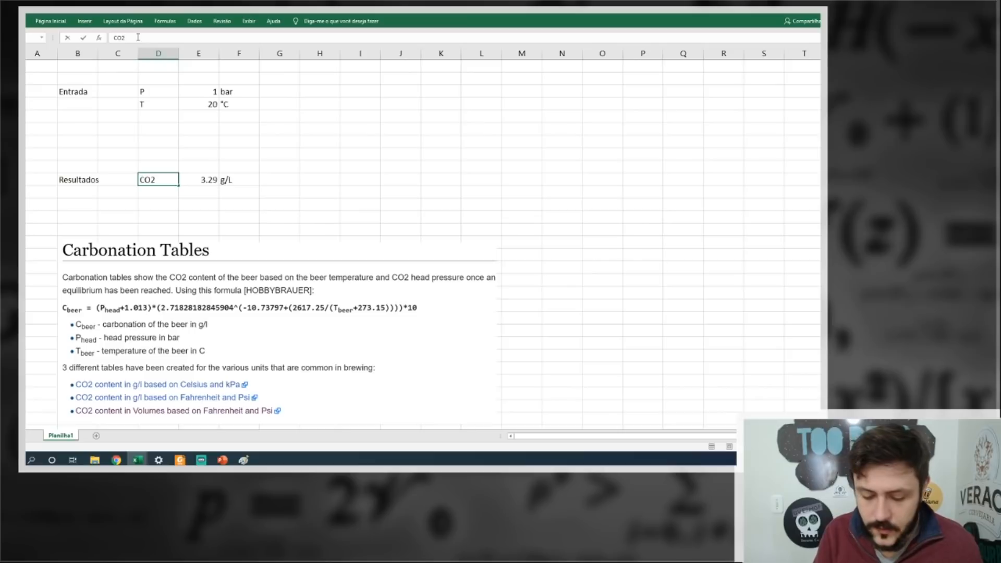
text(_beer)
key(Return)
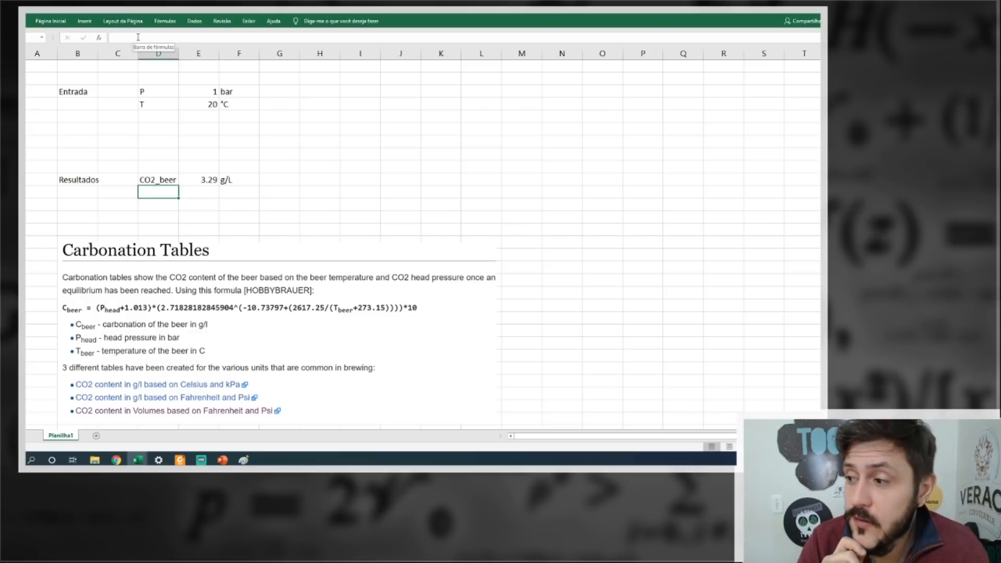
click(203, 180)
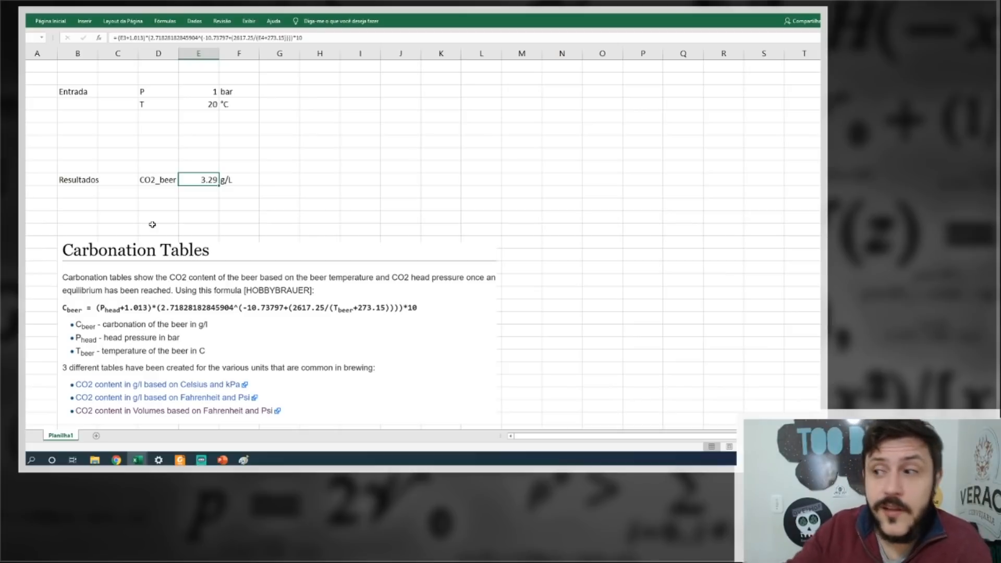
Add a V_beer input below T with the value 20 and the unit L.
click(148, 115)
text(V_)
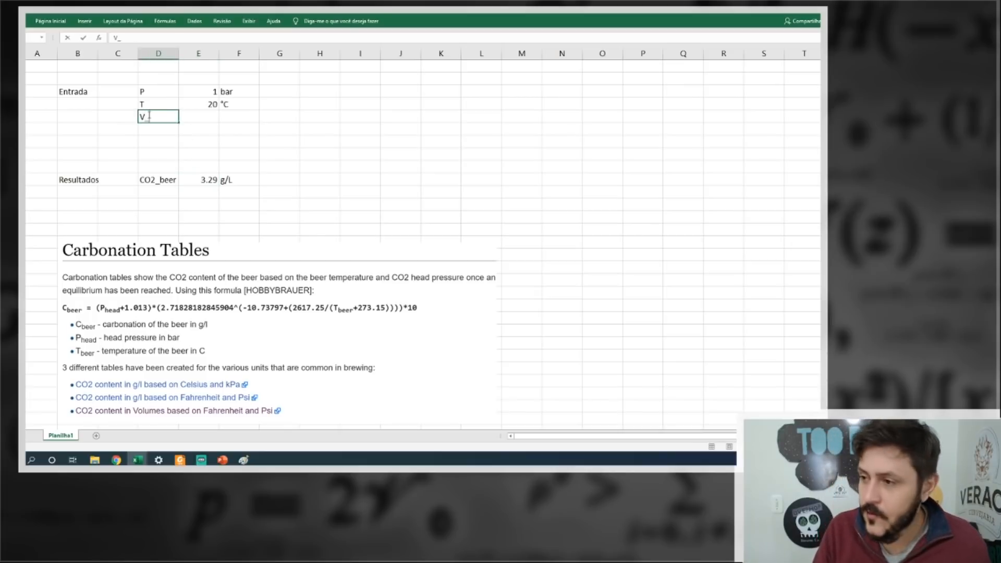
text(beer)
key(Tab)
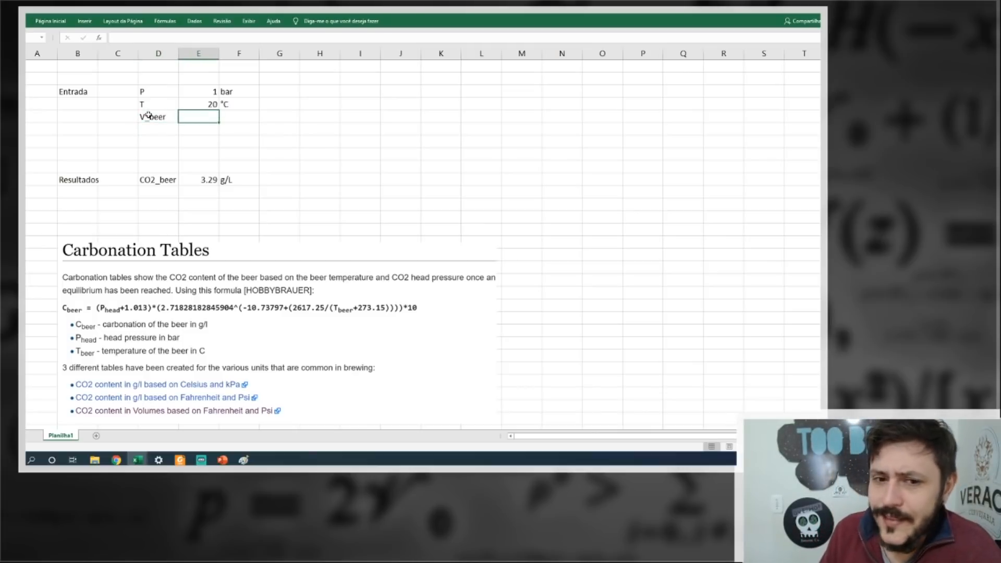
text(20)
key(Return)
key(Right)
key(Up)
text(L)
key(Return)
Copy the CO2_beer label to the row below the first result and give that row the unit g.
click(160, 177)
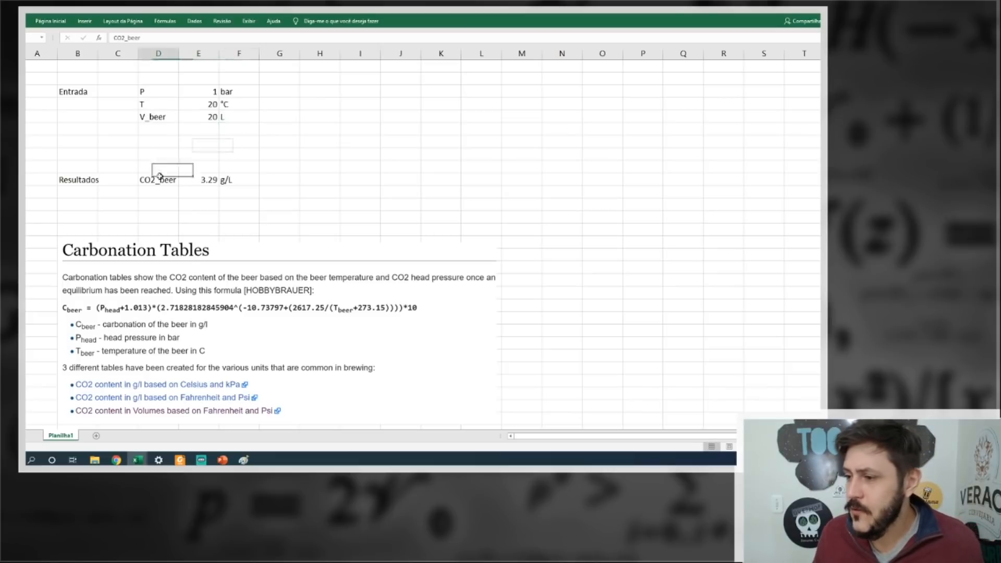
key(ctrl+c)
click(161, 199)
key(ctrl+v)
click(196, 177)
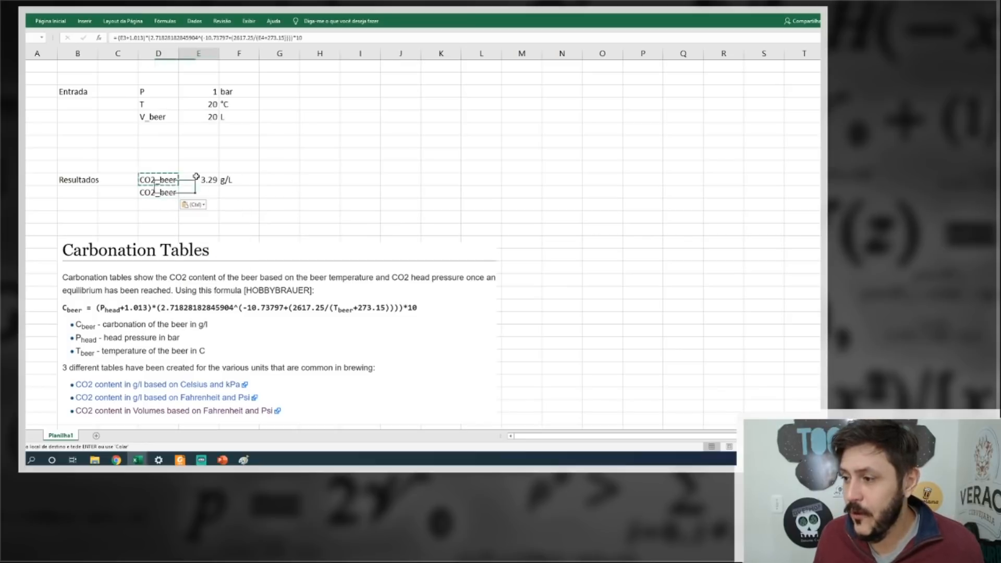
click(230, 194)
text(g)
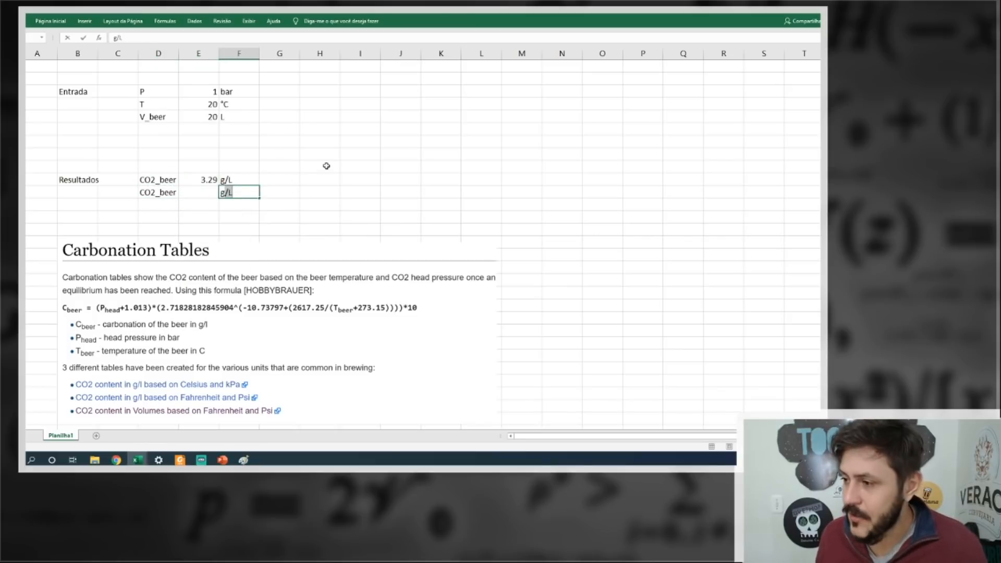
key(Delete)
key(Return)
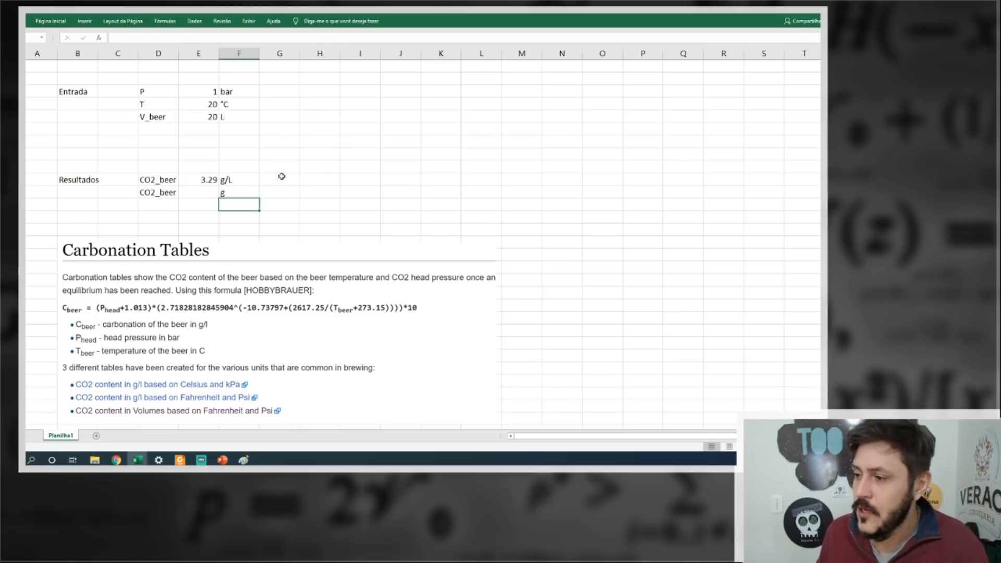
Calculate the CO2 mass in the second result row by multiplying V_beer in E5 by the g/L result.
click(212, 190)
text(=)
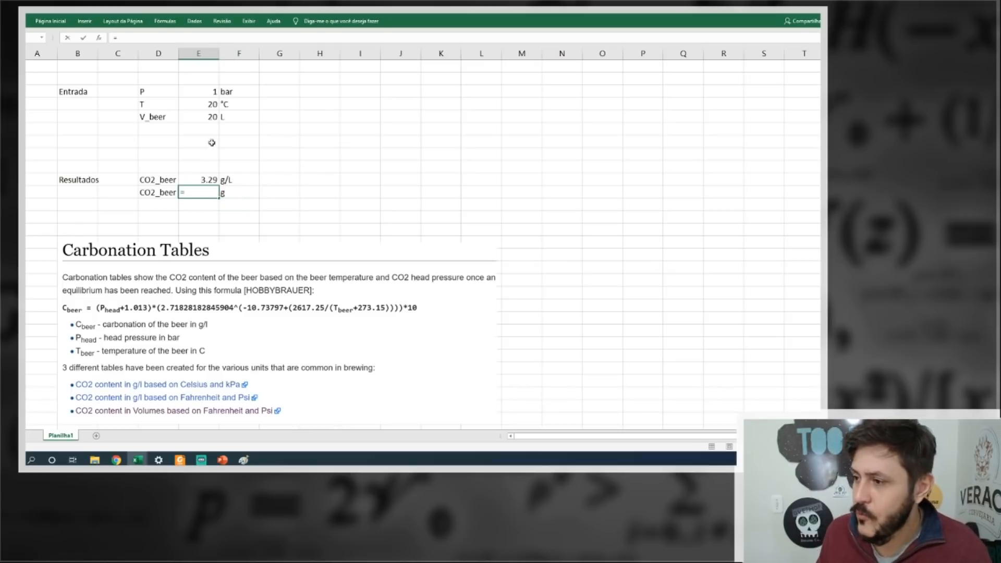
click(213, 116)
text(*)
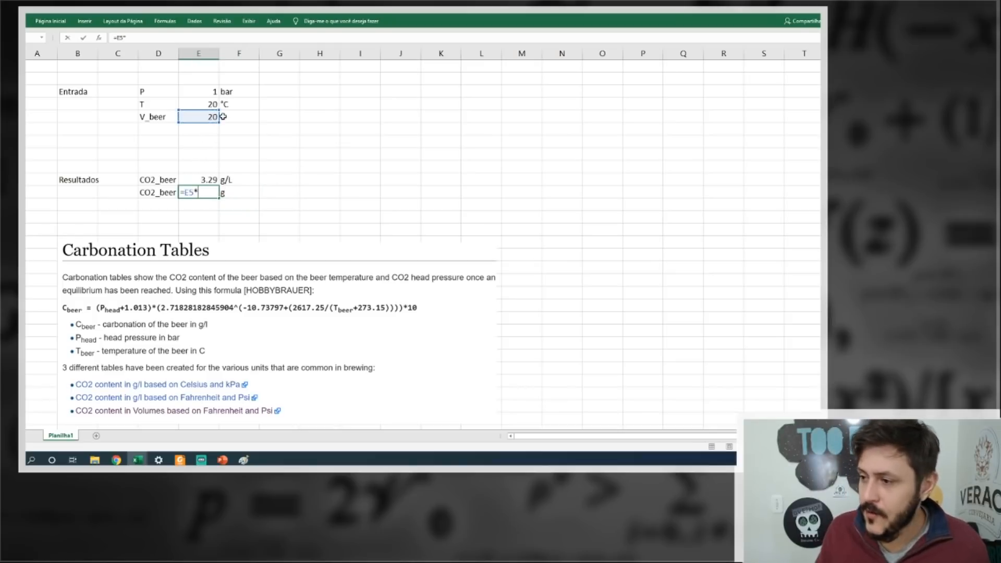
click(190, 180)
key(Return)
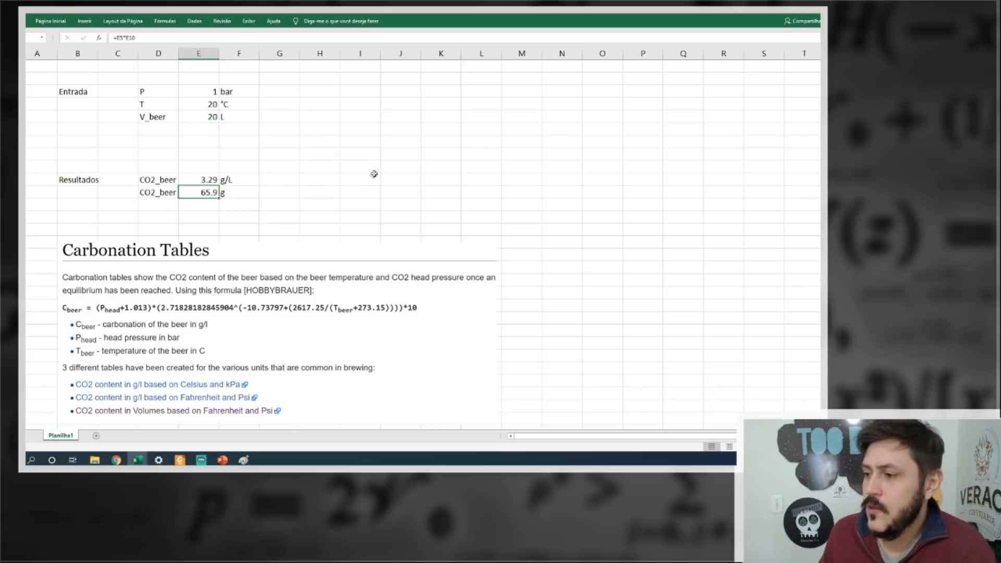
click(372, 176)
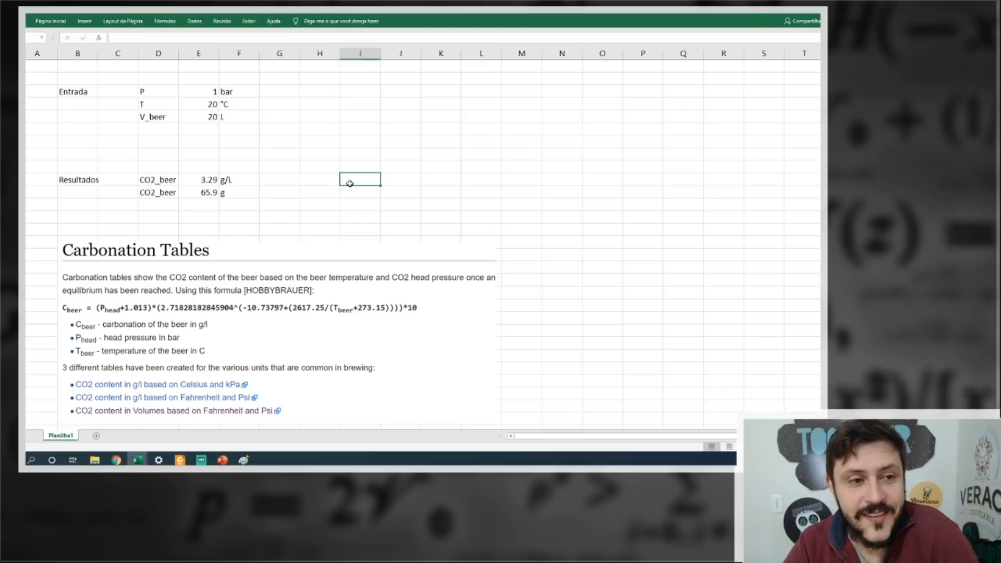
Delete the Carbonation Tables picture below the results and copy the CO2_beer label into the third result row.
click(234, 262)
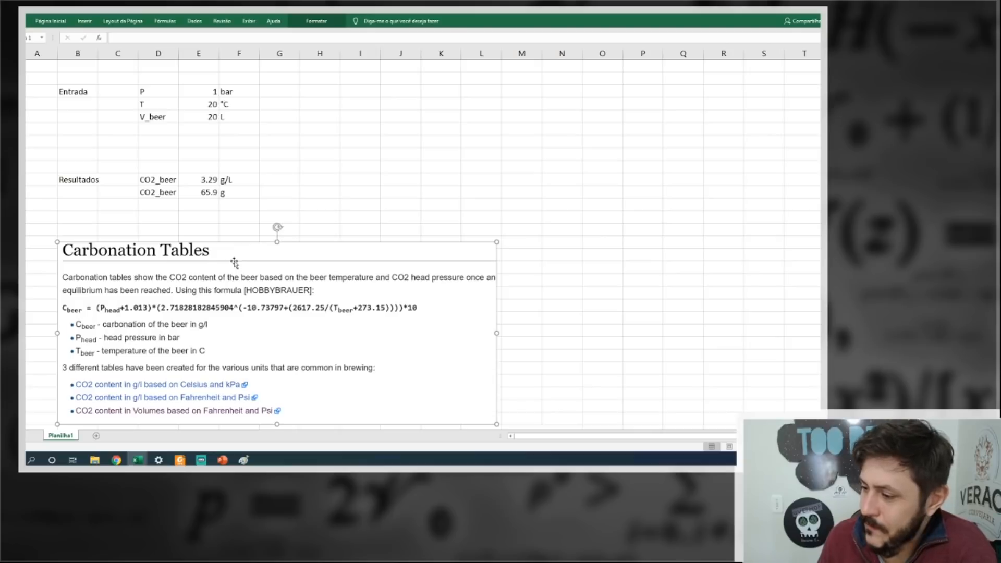
key(Delete)
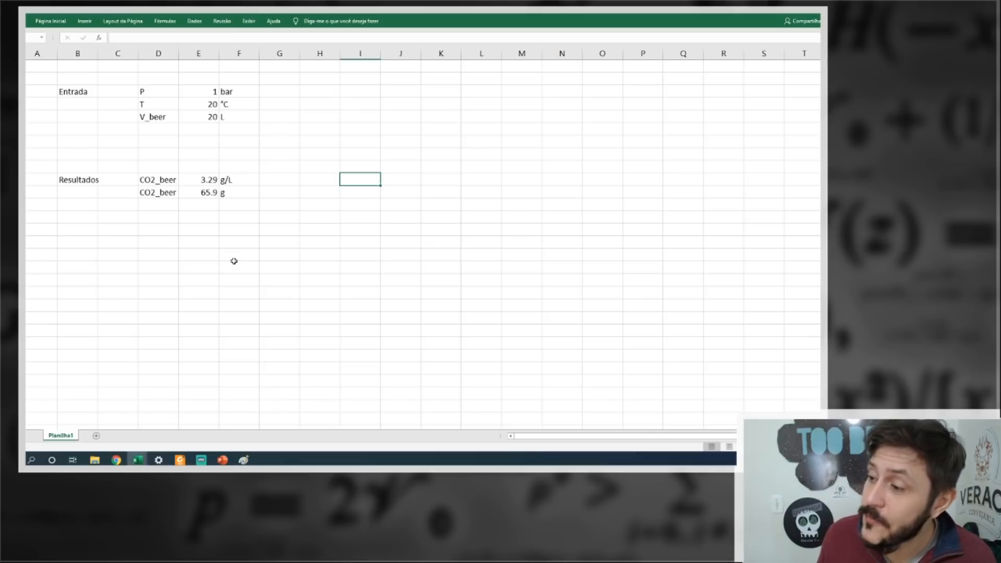
click(212, 182)
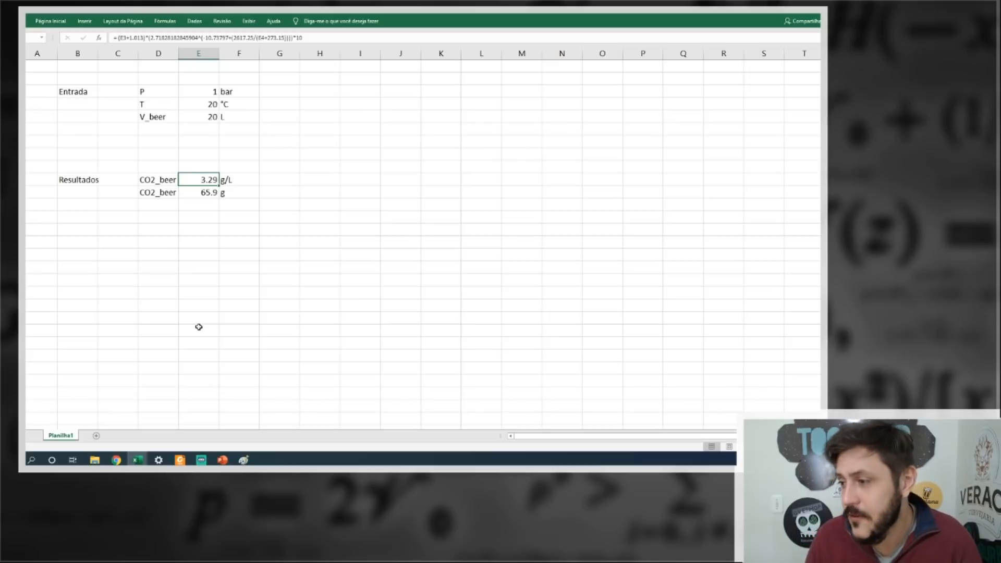
click(173, 193)
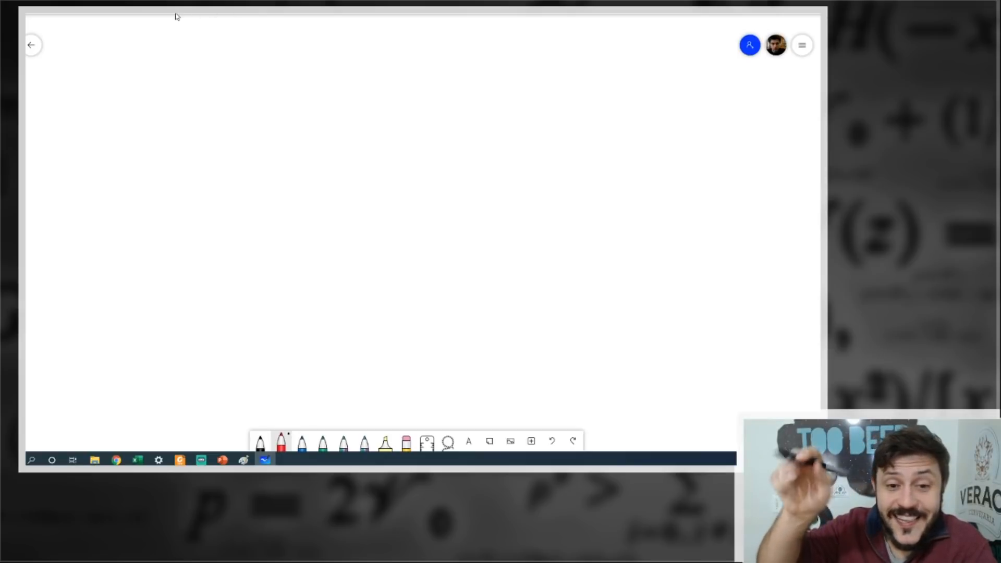
Switch to the whiteboard and handwrite in red the start of the equation, V_CO2 = V_CO2 [cm³], with an underline and squiggle below the first term.
mouse_move(132, 80)
mouse_down()
mouse_move(152, 79)
mouse_move(165, 125)
mouse_move(173, 116)
mouse_move(194, 135)
mouse_up()
drag(121, 141, 167, 141)
drag(140, 148, 165, 188)
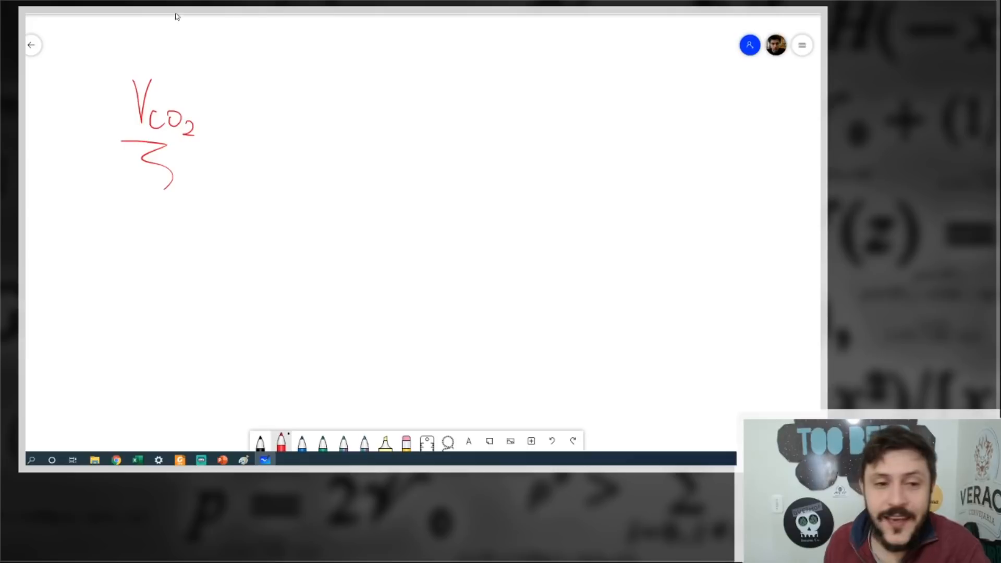
mouse_move(218, 112)
mouse_down()
mouse_move(240, 111)
mouse_move(243, 124)
mouse_up()
drag(270, 89, 303, 80)
mouse_move(293, 123)
mouse_down()
mouse_move(298, 113)
mouse_move(305, 128)
mouse_up()
drag(316, 118, 313, 119)
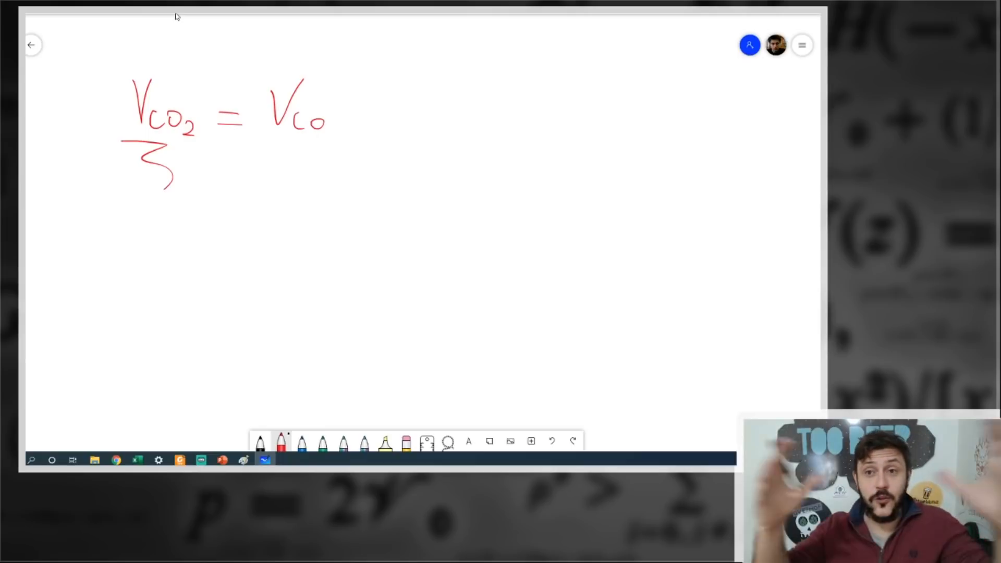
drag(328, 124, 339, 134)
mouse_move(369, 78)
mouse_down()
mouse_move(346, 117)
mouse_move(421, 104)
mouse_up()
drag(427, 83, 429, 123)
Draw the fraction bar under V_CO2 [cm³] and write V_CO2 TP [cm³] as its denominator.
drag(270, 139, 449, 150)
mouse_move(272, 160)
mouse_down()
mouse_move(302, 159)
mouse_move(314, 206)
mouse_move(321, 188)
mouse_move(351, 207)
mouse_up()
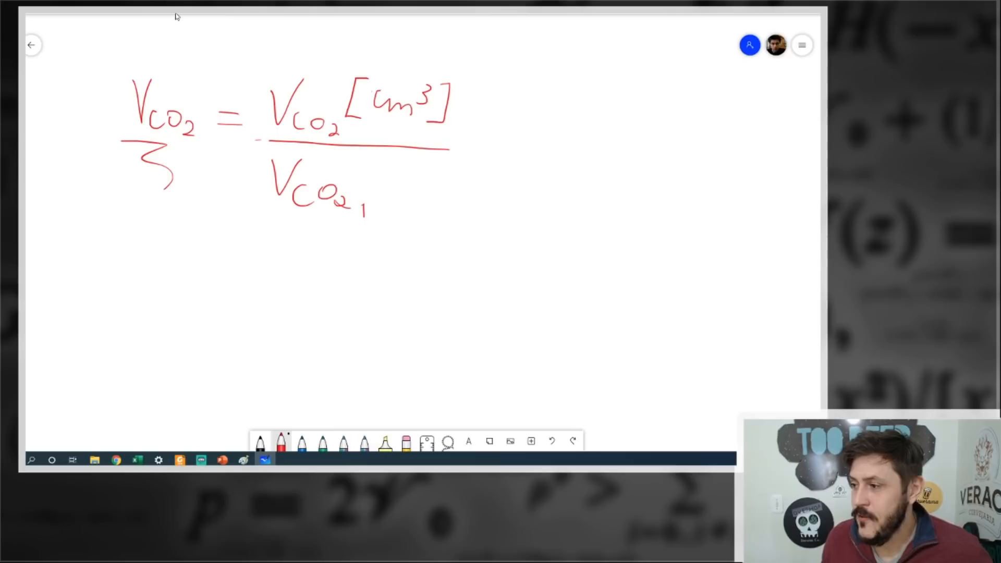
drag(383, 207, 382, 221)
mouse_move(382, 203)
mouse_down()
mouse_move(395, 204)
mouse_move(382, 211)
mouse_up()
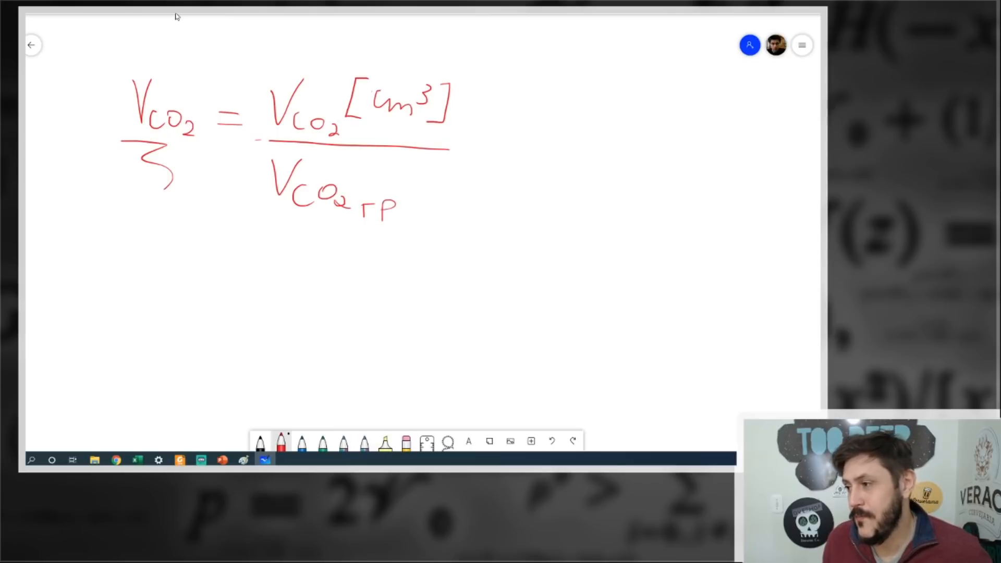
drag(417, 163, 398, 207)
drag(424, 181, 420, 199)
drag(428, 199, 450, 195)
drag(451, 175, 454, 183)
drag(459, 165, 457, 200)
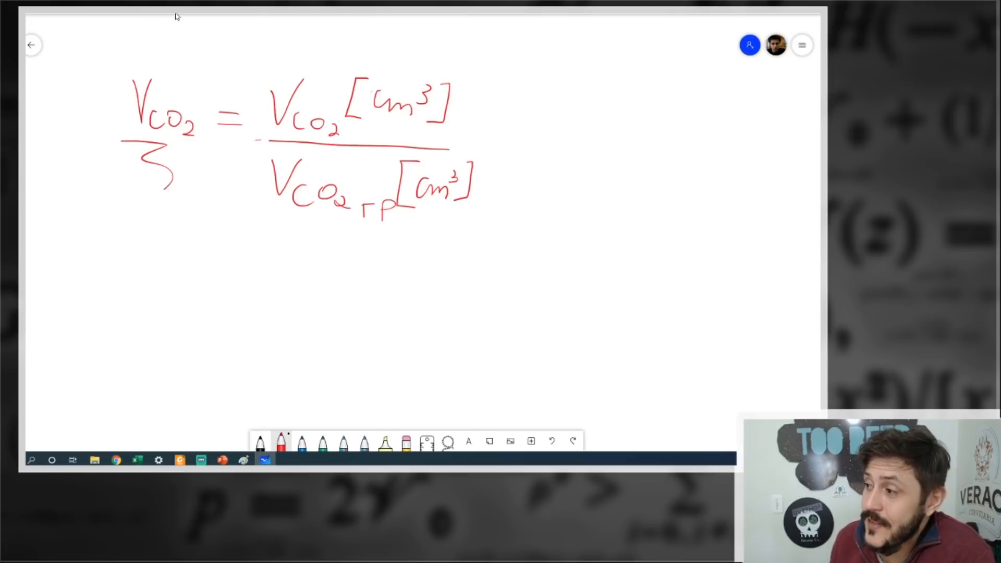
Extend the equation with the fraction m_CO2 · ρ_CO2 over m_CO2 ρ_CO2TP and strike out both masses.
drag(533, 109, 580, 126)
mouse_move(587, 128)
mouse_down()
mouse_move(626, 103)
mouse_move(626, 119)
mouse_move(653, 131)
mouse_up()
drag(658, 131, 669, 131)
drag(528, 147, 678, 155)
mouse_move(531, 182)
mouse_down()
mouse_move(596, 192)
mouse_move(629, 171)
mouse_move(622, 184)
mouse_move(699, 208)
mouse_up()
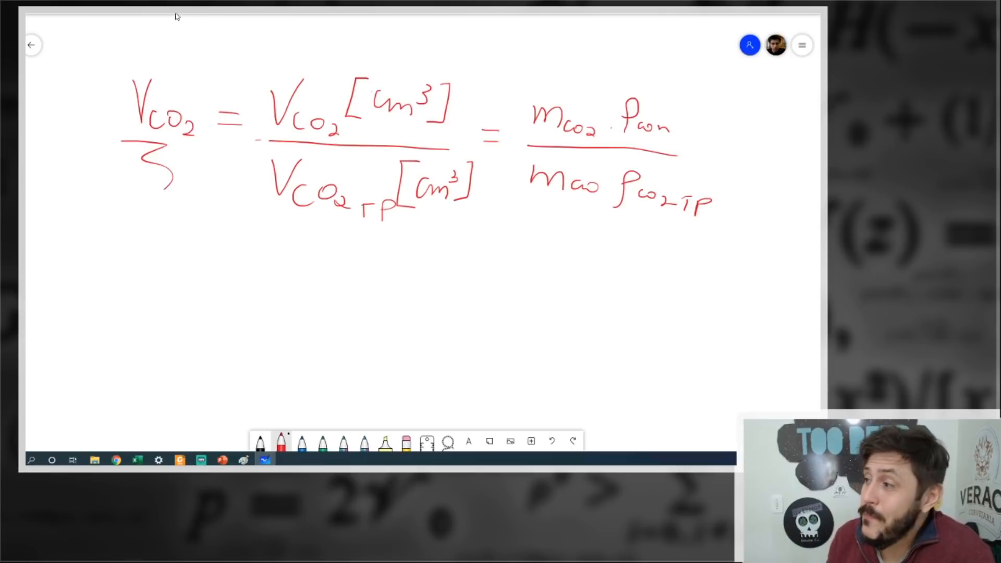
drag(520, 187, 607, 184)
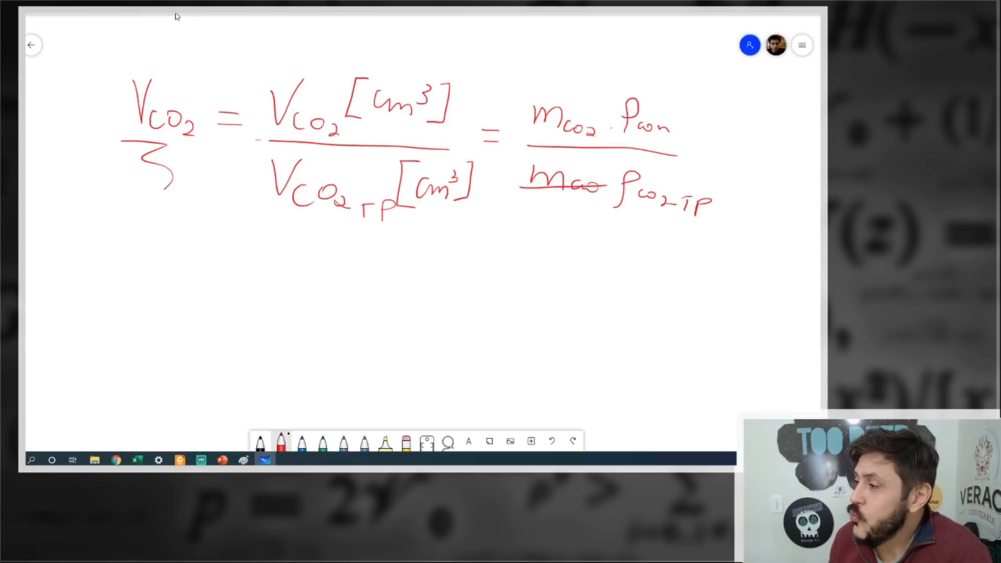
drag(527, 131, 598, 130)
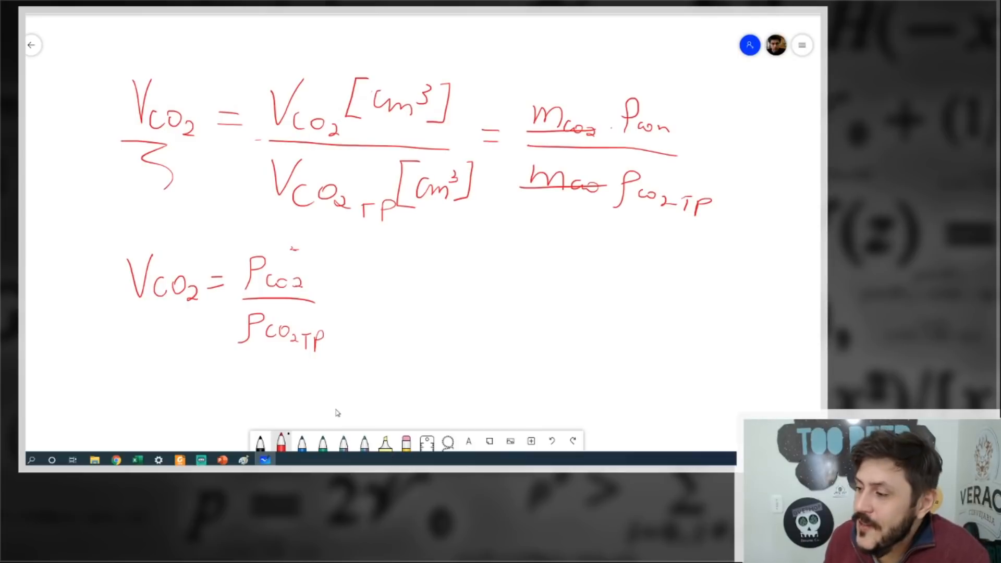
Add the unit [g/L] beside ρ_CO2 in the simplified V_CO2 ratio and compare it with the g/L result in the Excel sheet.
drag(334, 247, 317, 282)
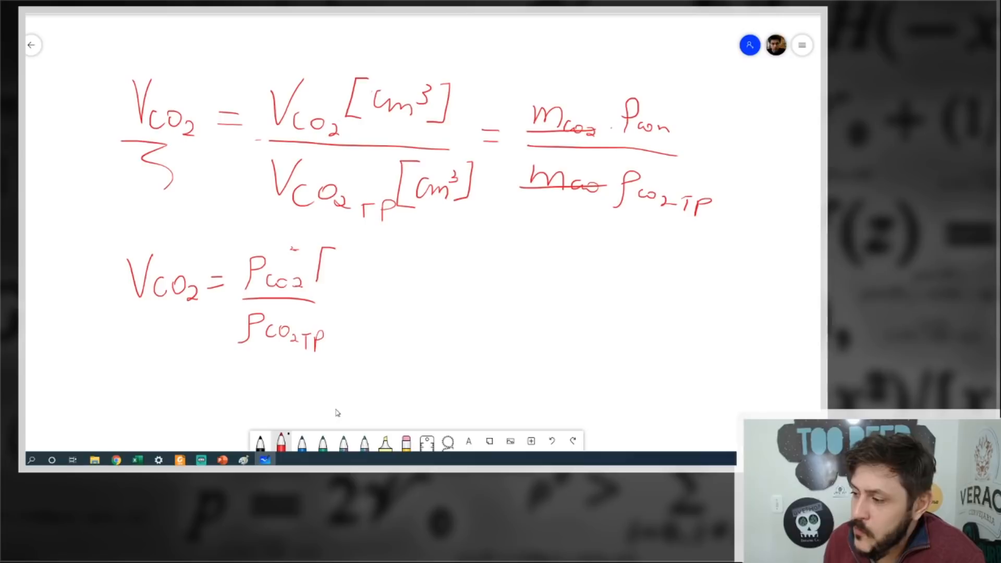
drag(347, 252, 352, 284)
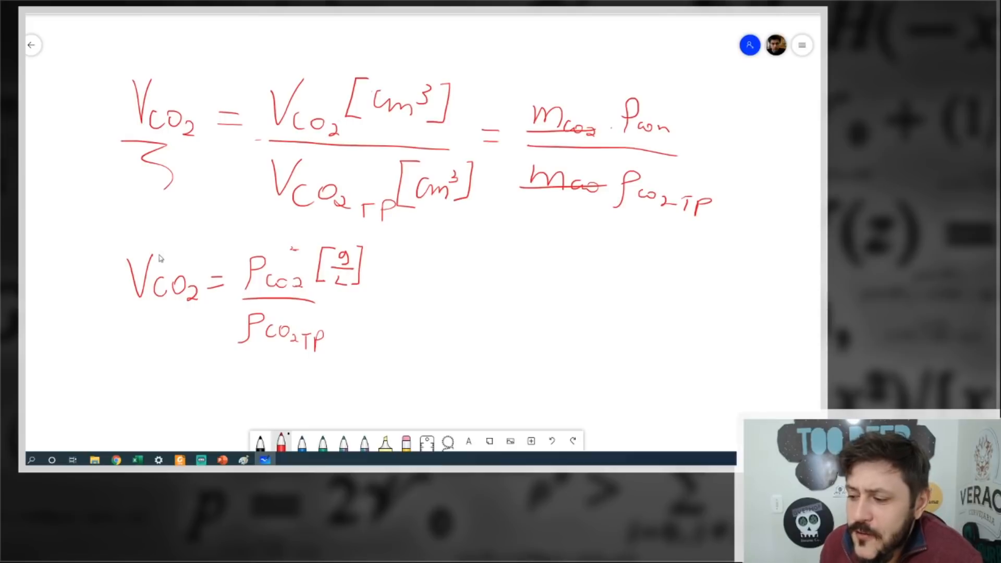
mouse_move(137, 460)
click(202, 414)
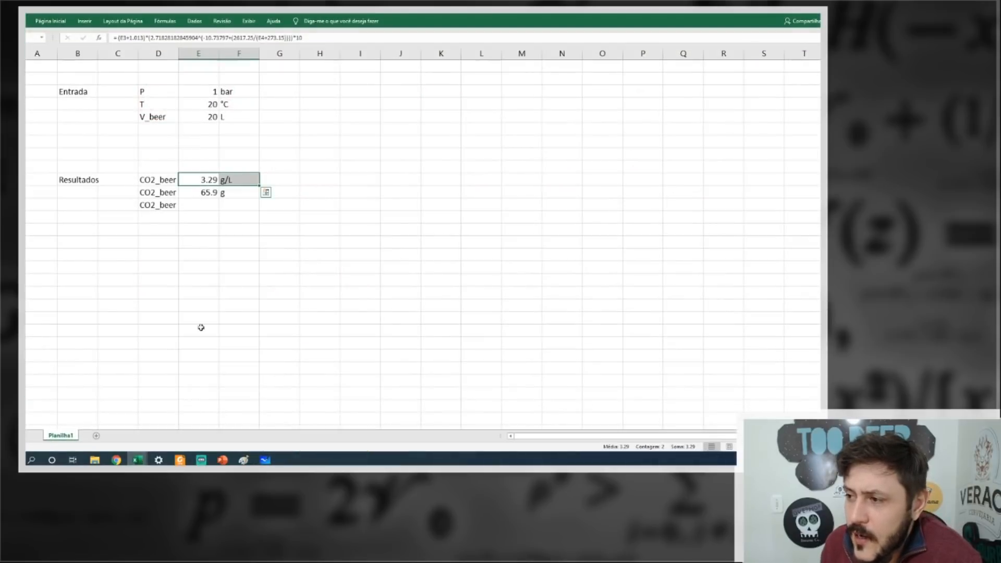
drag(186, 179, 235, 181)
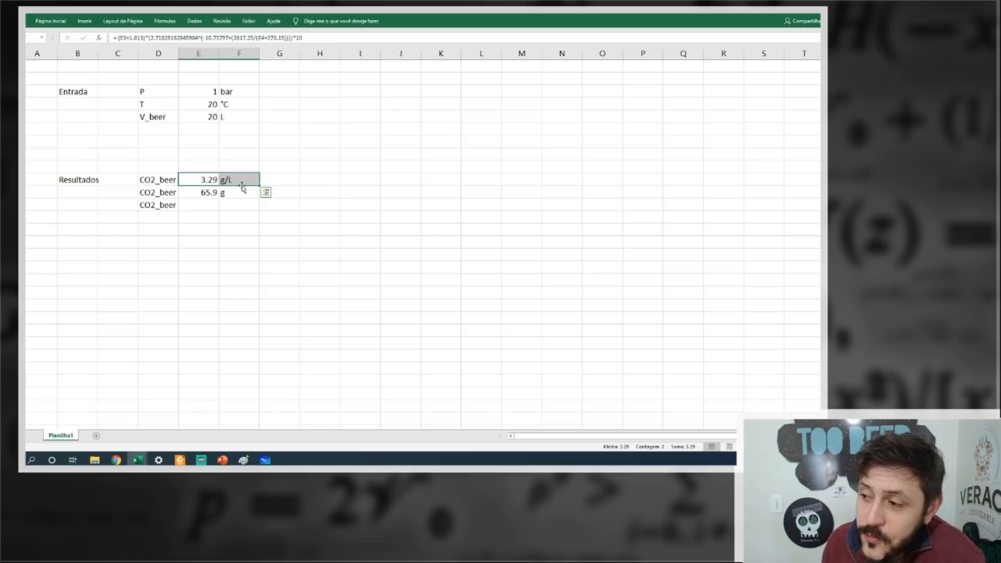
Back on the whiteboard, mark the numerator density and draw an arrow from ρ_CO2TP with a handwritten note beside it.
key(alt+Tab)
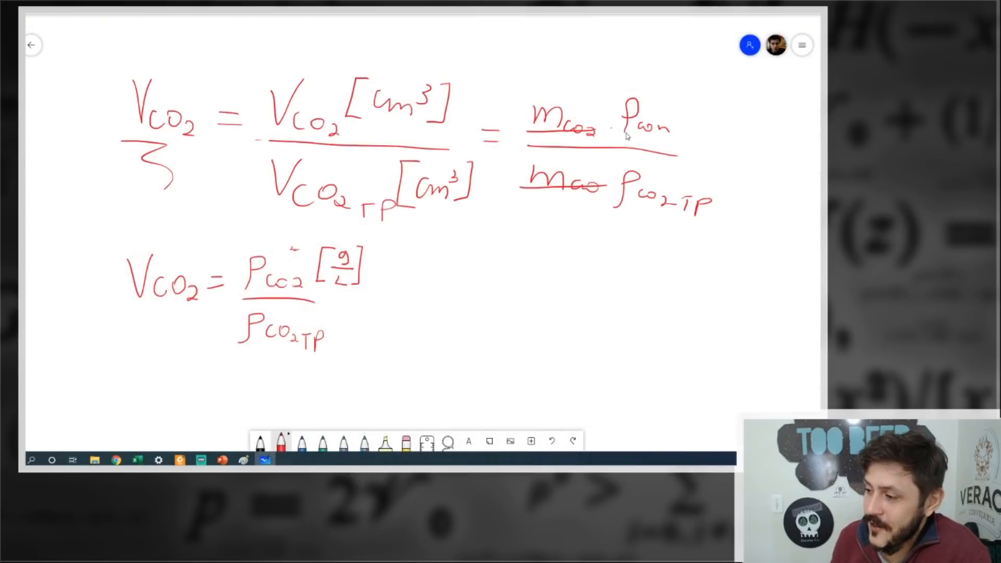
drag(236, 232, 240, 254)
drag(328, 337, 355, 340)
drag(353, 331, 353, 342)
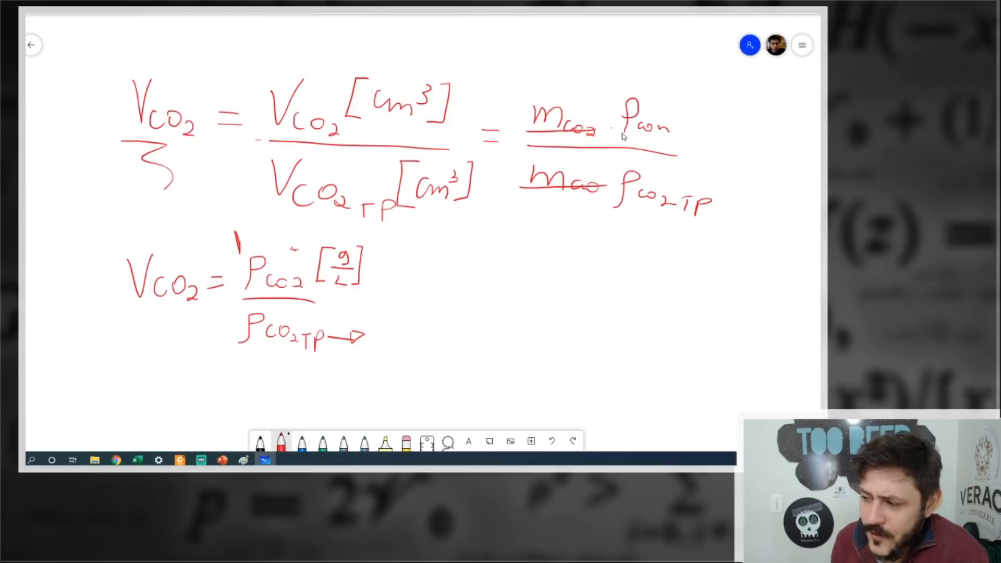
mouse_move(390, 318)
mouse_down()
mouse_move(380, 338)
mouse_move(410, 327)
mouse_move(406, 343)
mouse_up()
mouse_move(424, 317)
mouse_down()
mouse_move(415, 333)
mouse_move(453, 346)
mouse_move(450, 364)
mouse_up()
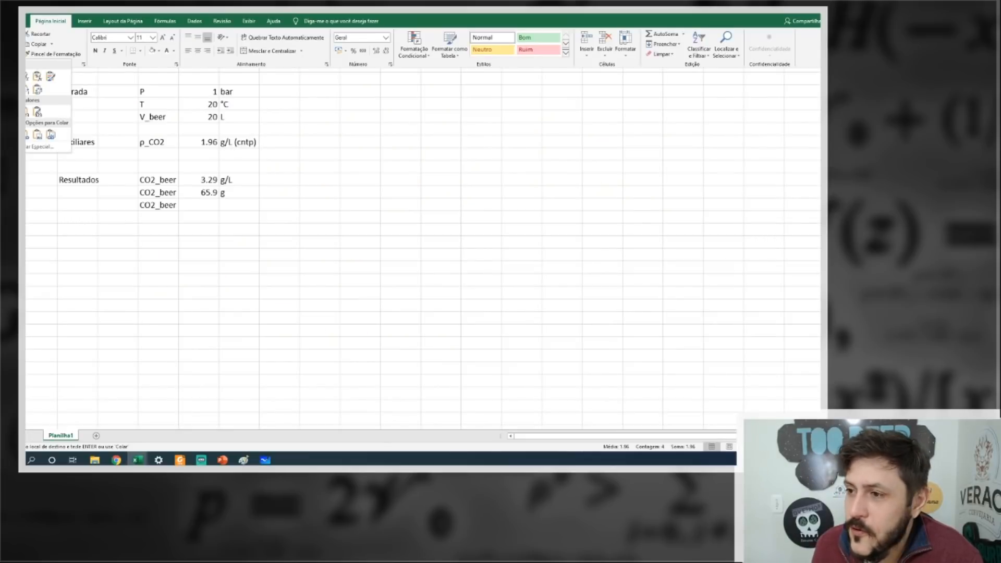
In Excel, paste the Auxiliares row with ρ_CO2 1.96 g/L (cntp) between the inputs and results, and check its cells.
click(26, 76)
click(301, 140)
click(107, 154)
drag(82, 142, 245, 142)
click(157, 141)
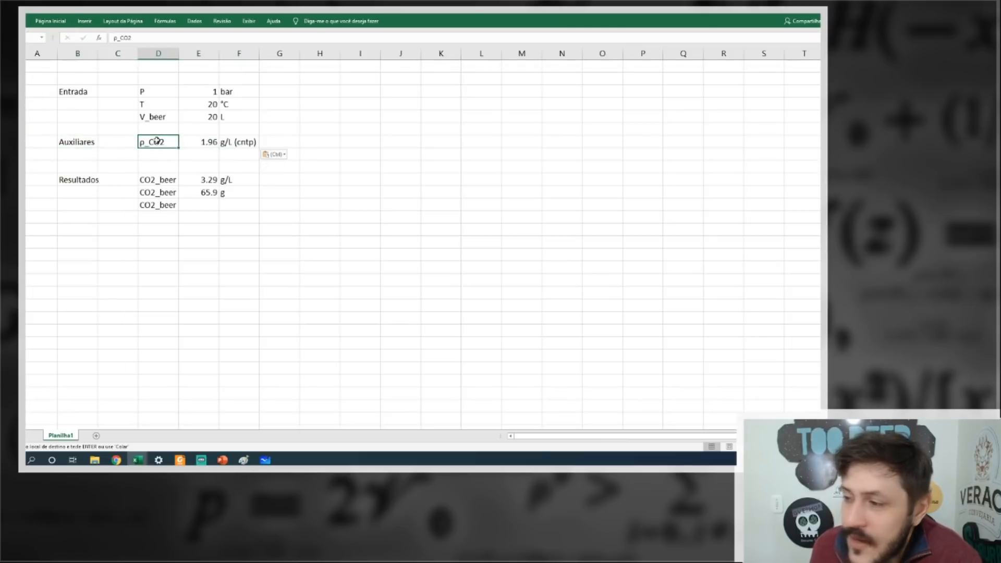
click(230, 145)
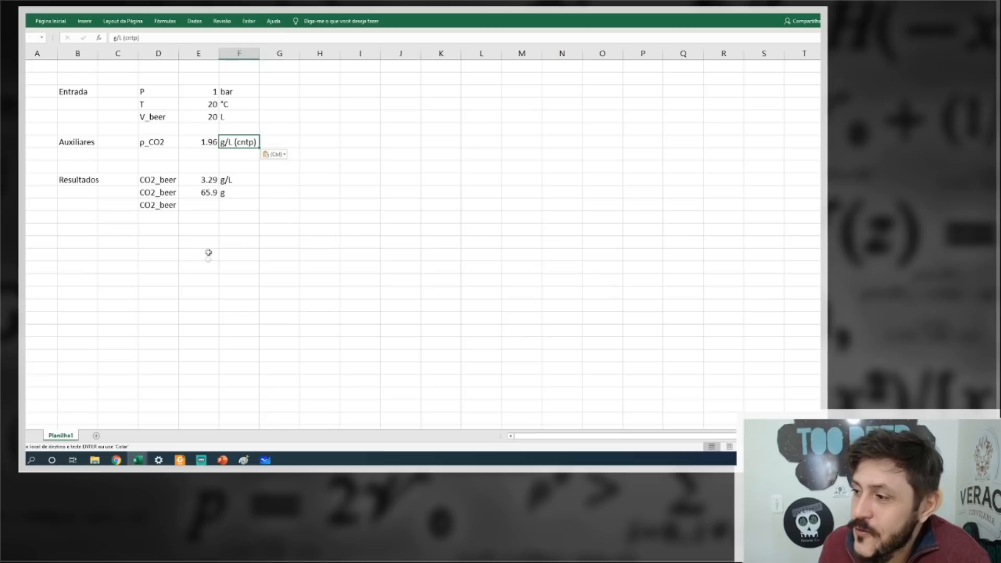
click(205, 139)
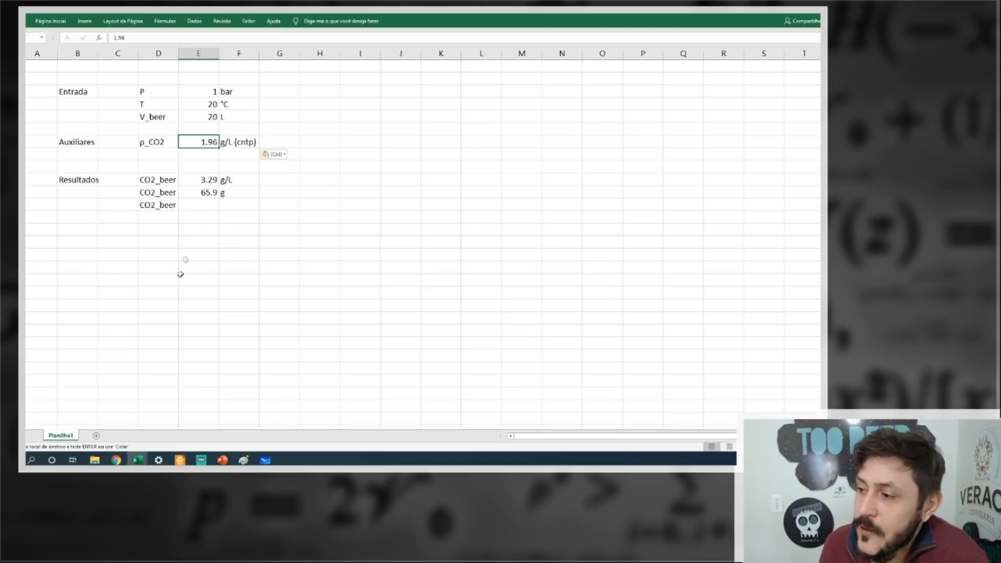
Calculate the third CO2_beer result by dividing the g/L result by the CO2 density, using =E10/E7.
click(193, 203)
text(=)
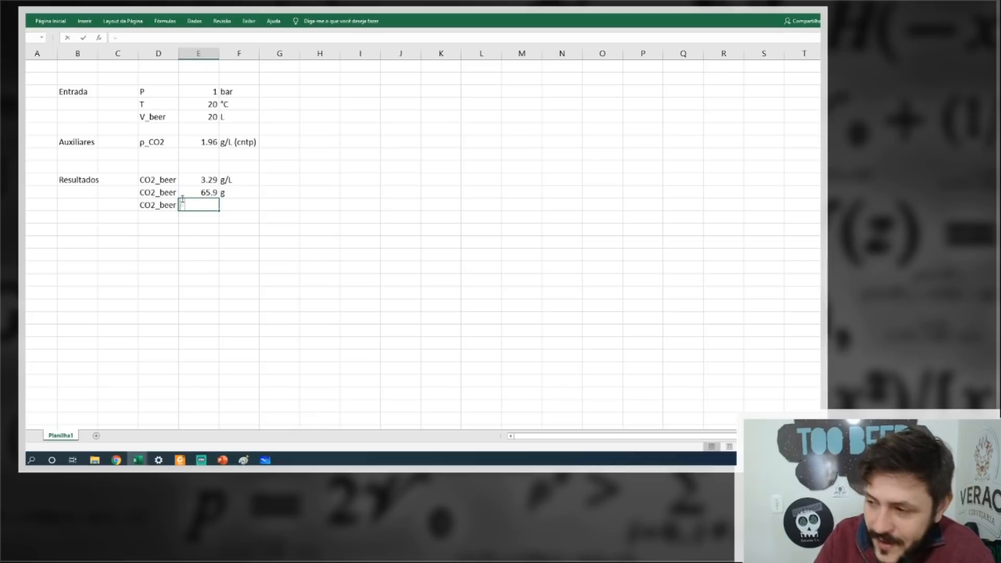
click(194, 179)
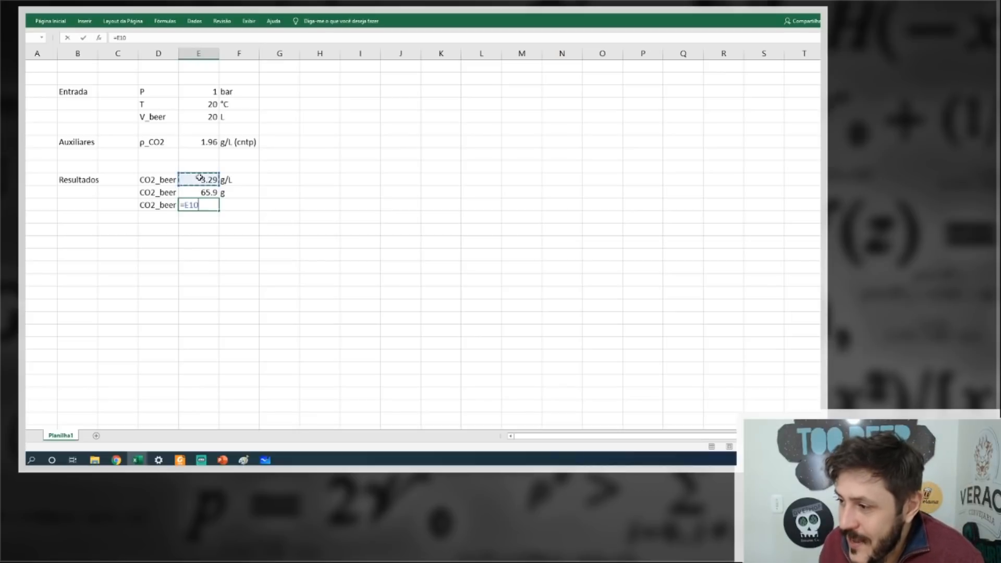
text(/)
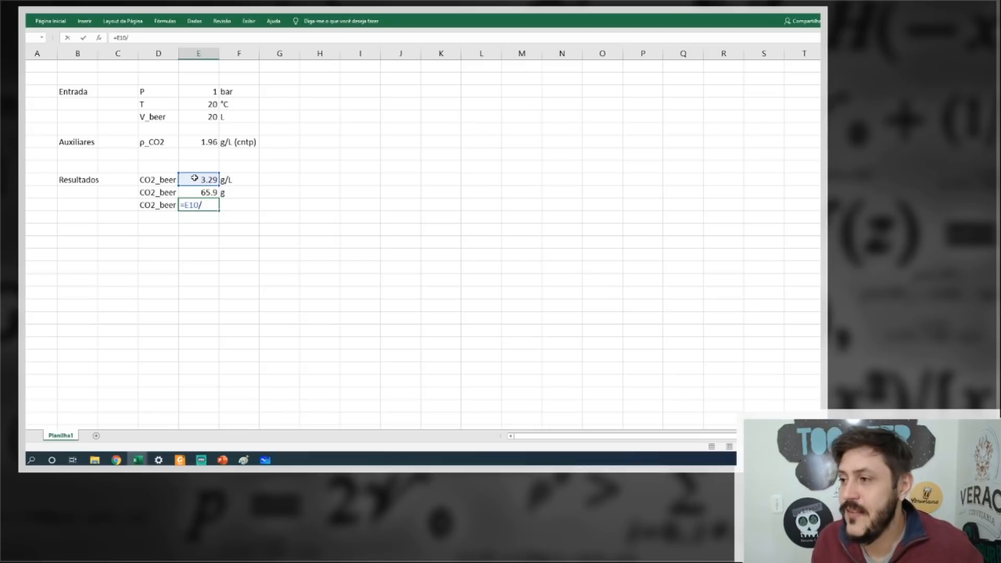
click(202, 141)
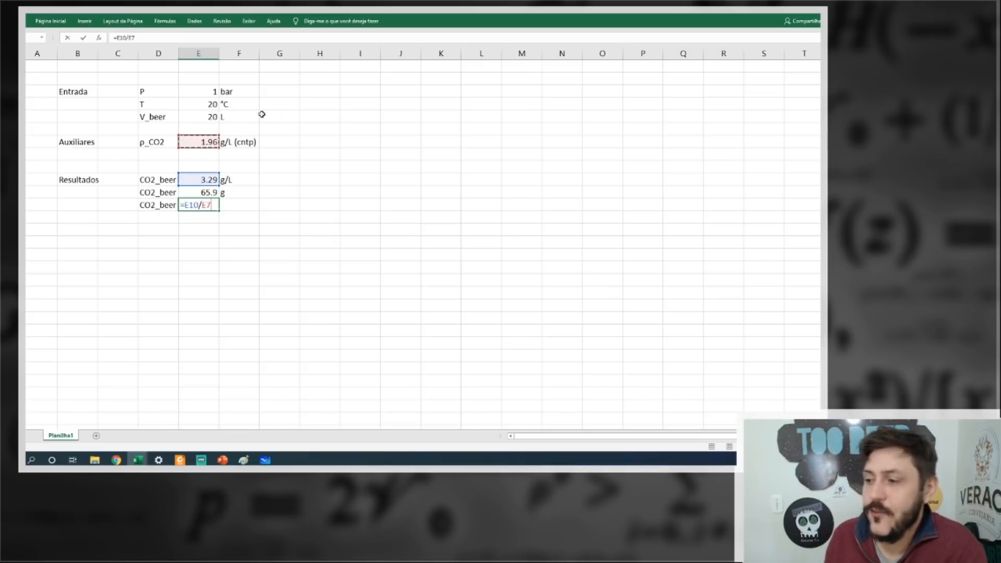
key(Return)
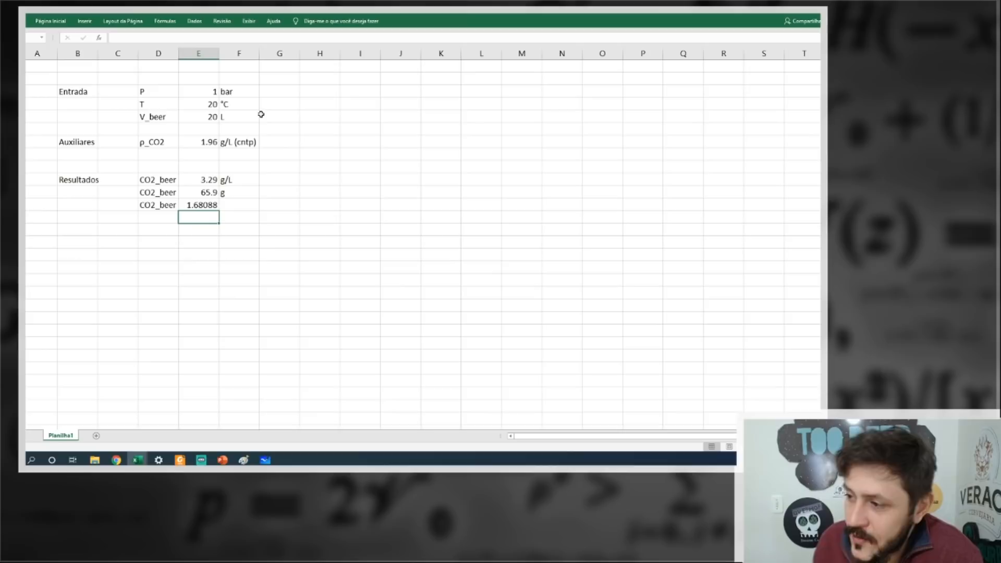
Give the third CO2_beer result the unit V/V and show the results with two decimals.
click(252, 206)
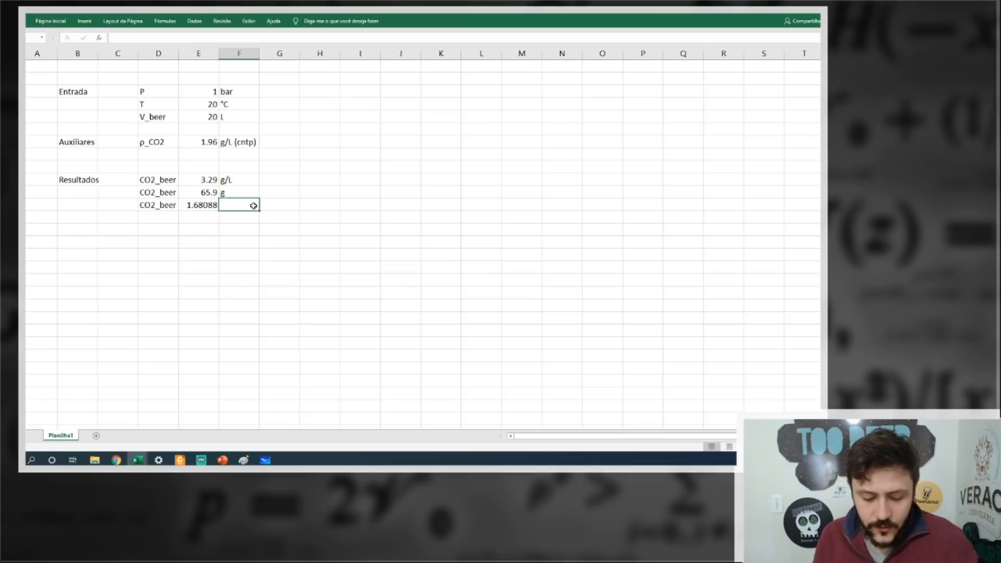
text(V/V)
Reorder the CO2_beer results in rows 11 to 13 so V/V comes first, followed by g/L and g.
drag(158, 205, 239, 205)
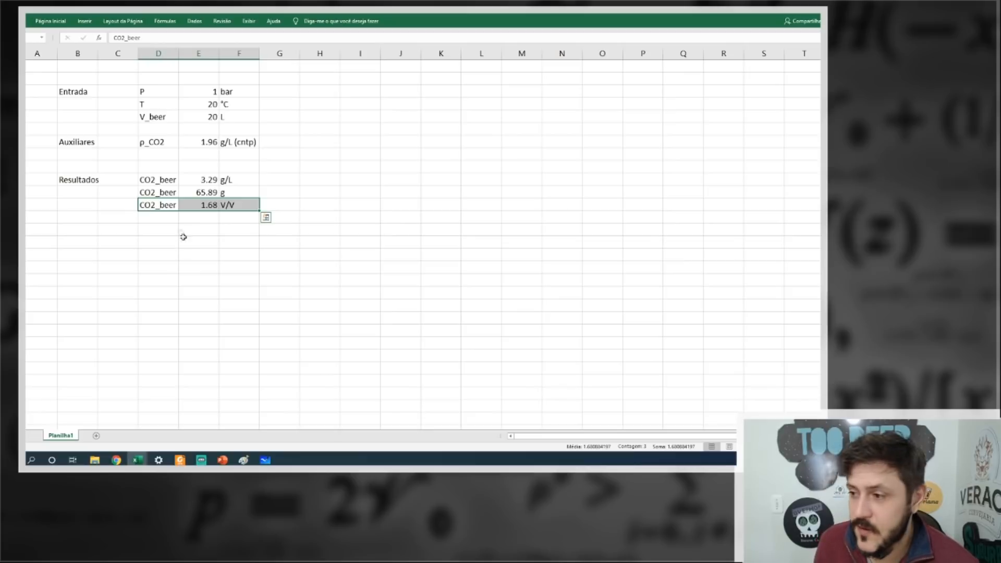
drag(158, 206, 216, 229)
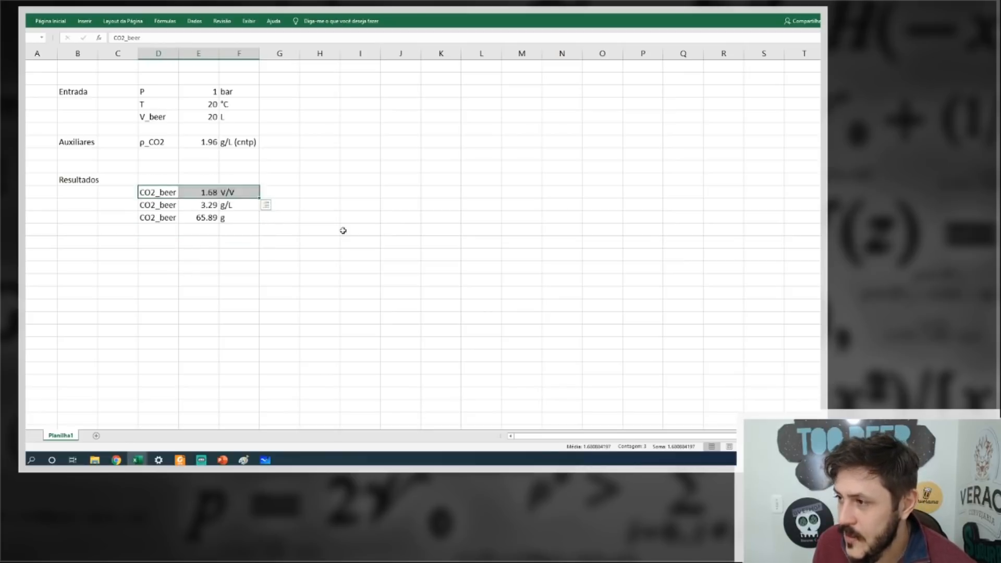
click(343, 233)
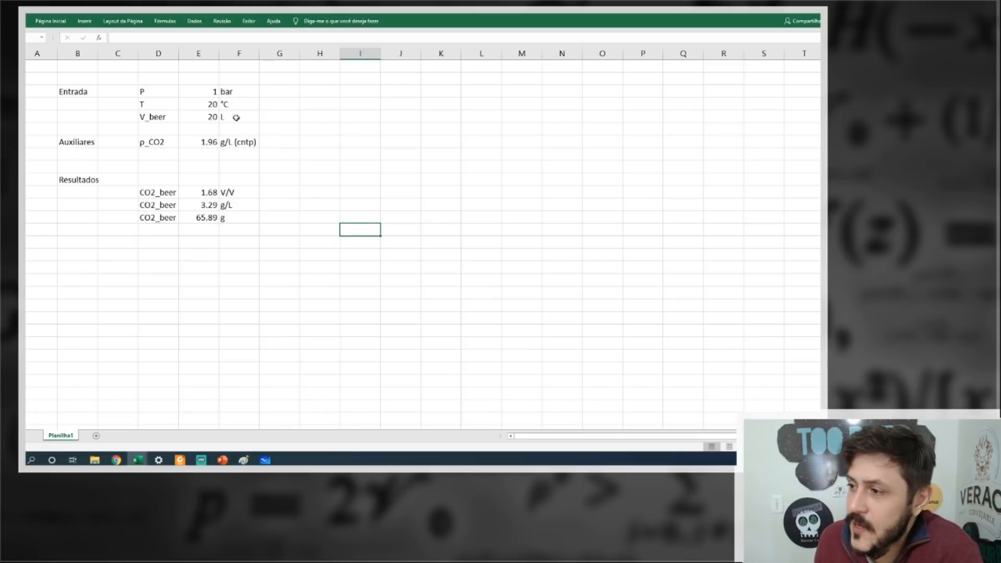
Set the pressure P to 2 bar and review the V/V, g/L and g results in turn.
click(204, 88)
text(2)
key(Return)
click(209, 193)
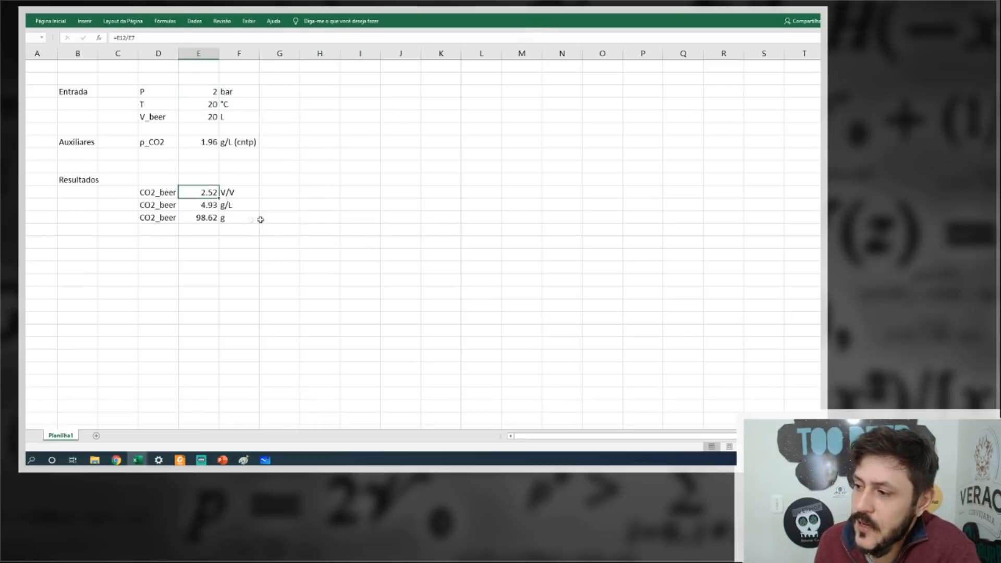
drag(142, 195, 230, 193)
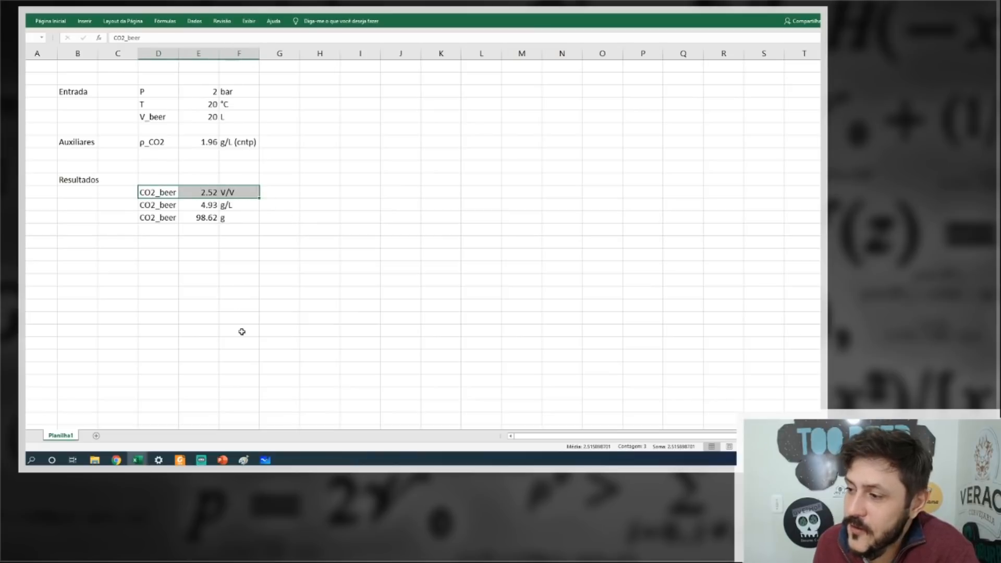
drag(153, 204, 237, 207)
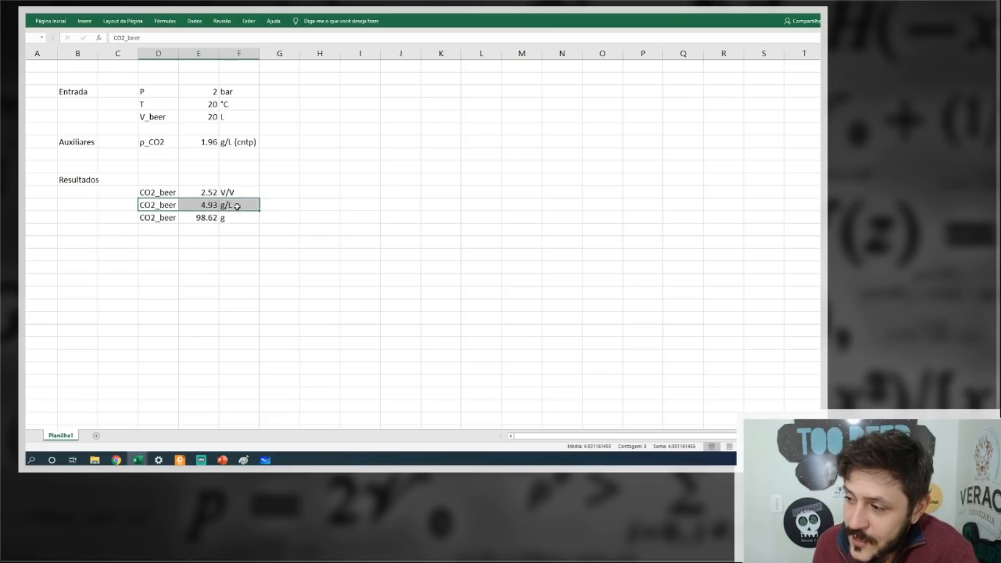
drag(151, 218, 232, 217)
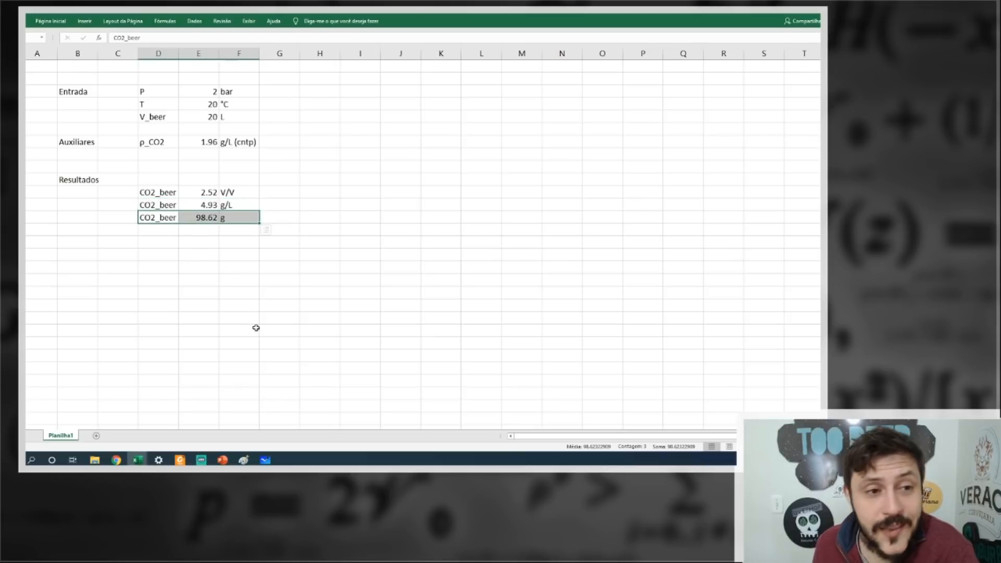
Set the temperature T to 4 °C.
click(212, 103)
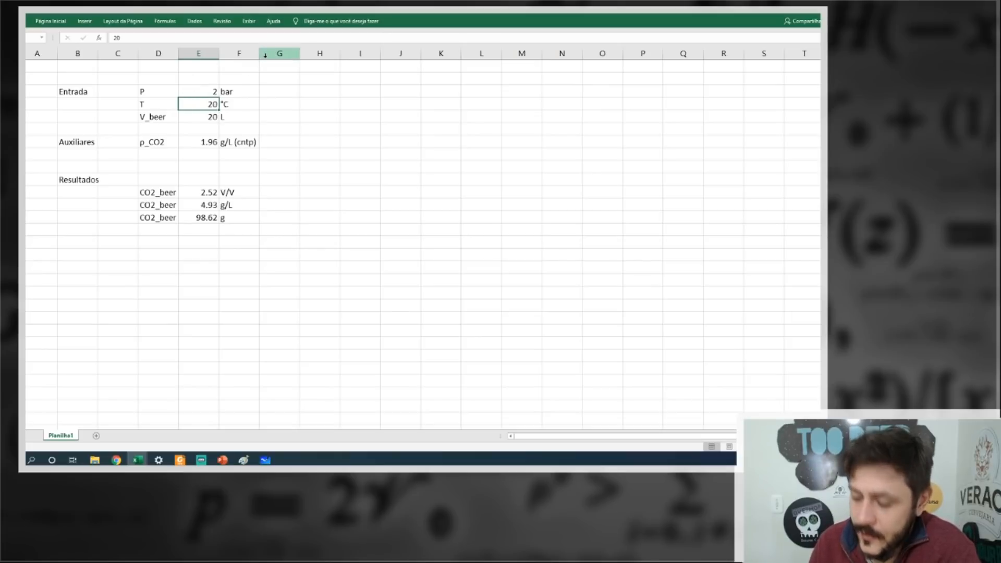
text(4)
key(Return)
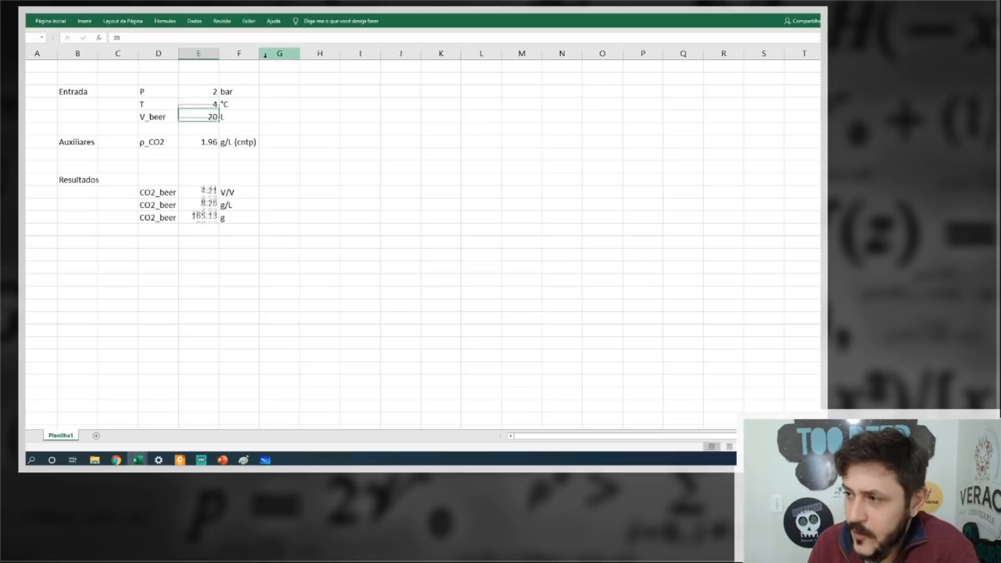
Test the calculator with the pressure P set to 1 bar.
key(Up)
key(Up)
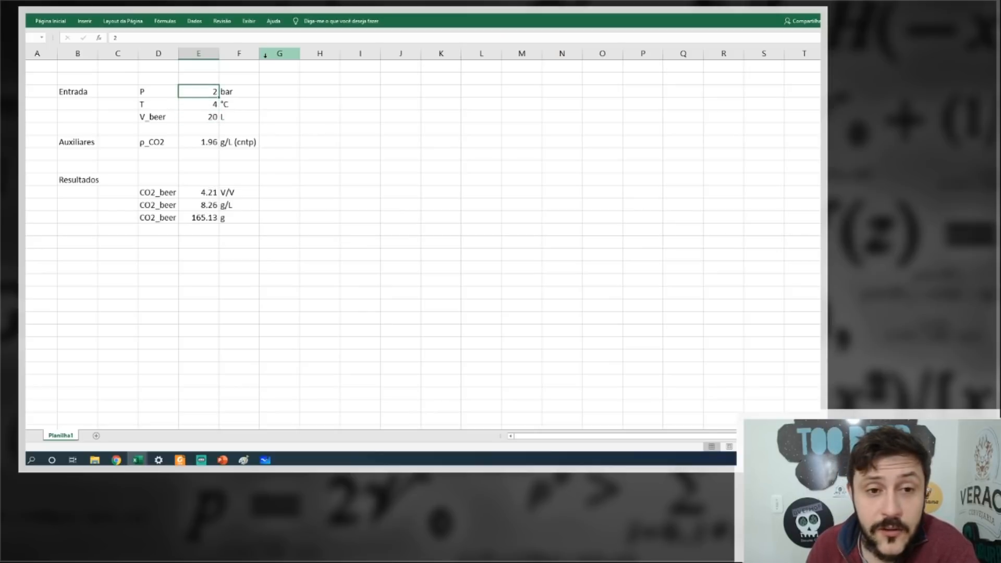
text(1)
key(Return)
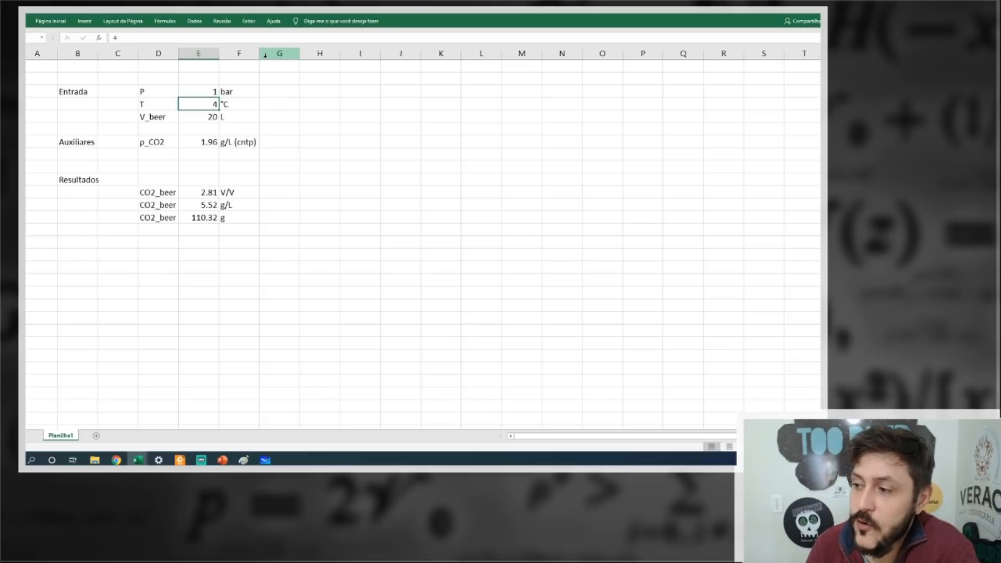
Set the pressure P to 0.8 bar.
key(Up)
text(0.08)
key(Return)
key(Up)
text(0.8)
key(Return)
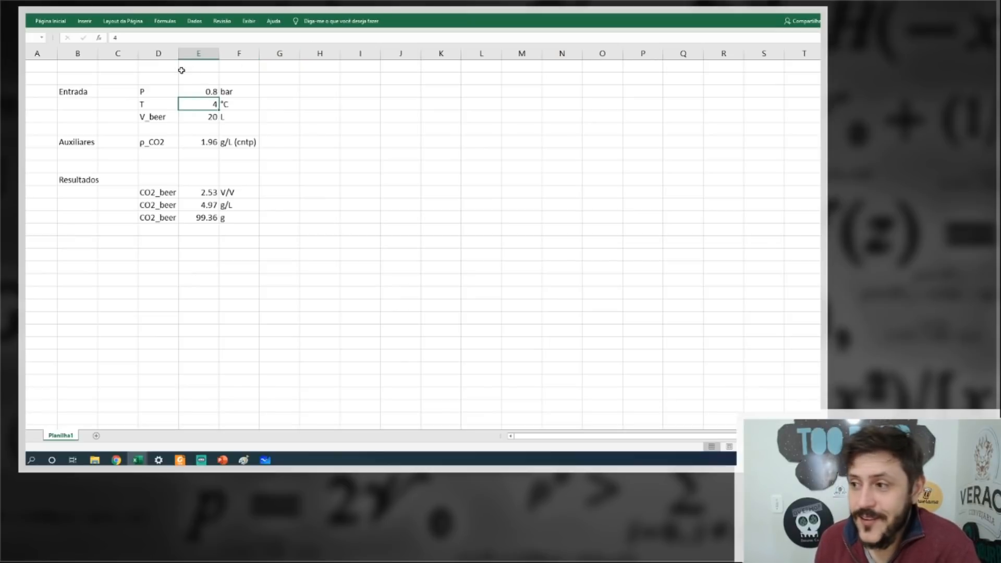
Examine the formula behind the g/L CO2_beer result.
double_click(208, 205)
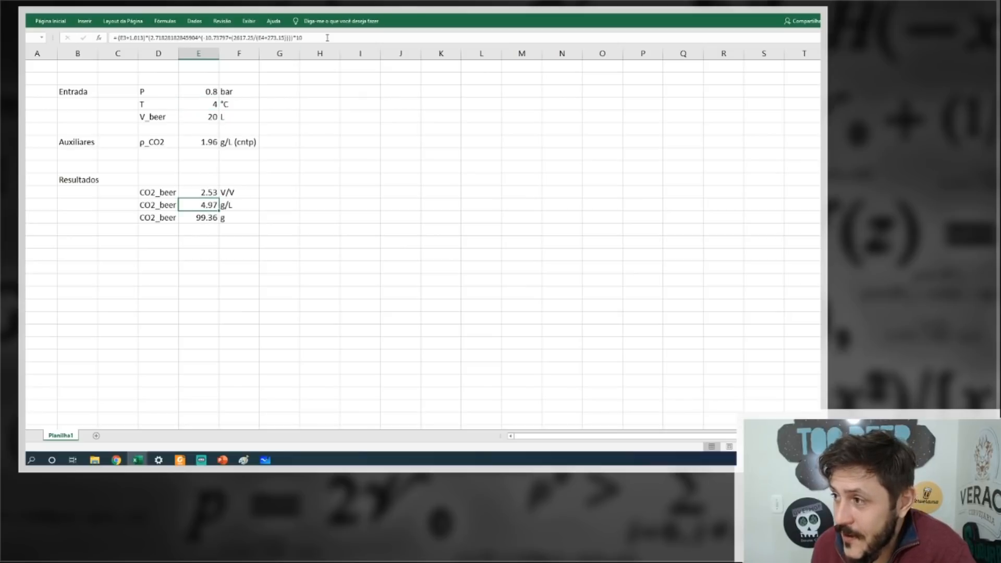
drag(57, 20, 56, 21)
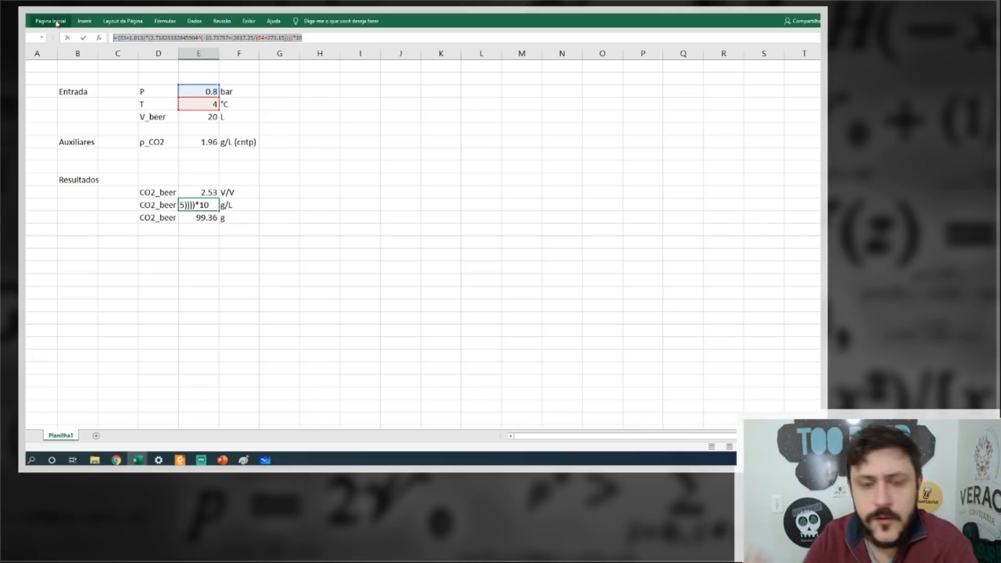
Fill the whole sheet with white so that the gridlines are hidden.
click(57, 23)
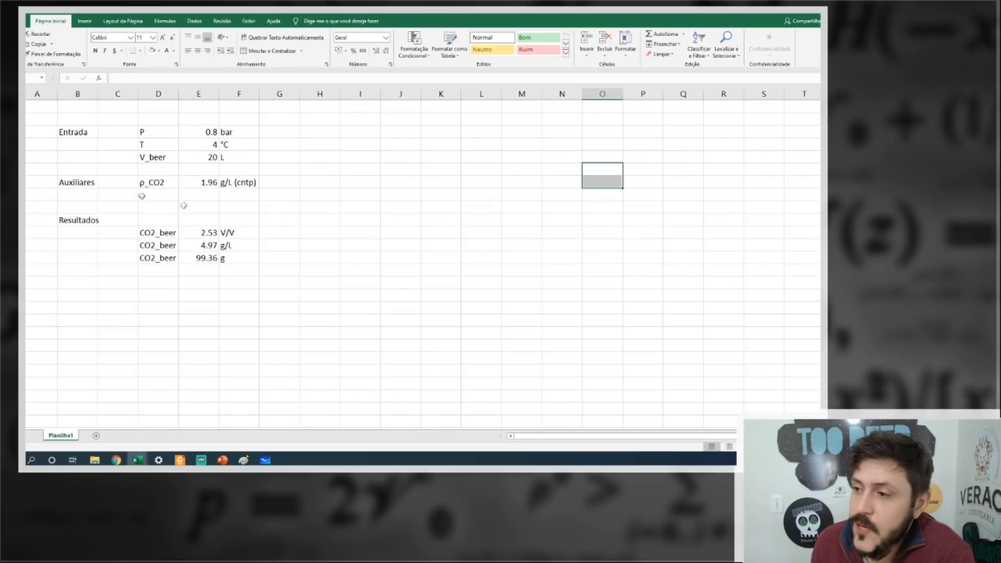
drag(78, 136, 246, 264)
key(ctrl+Home)
key(ctrl+a)
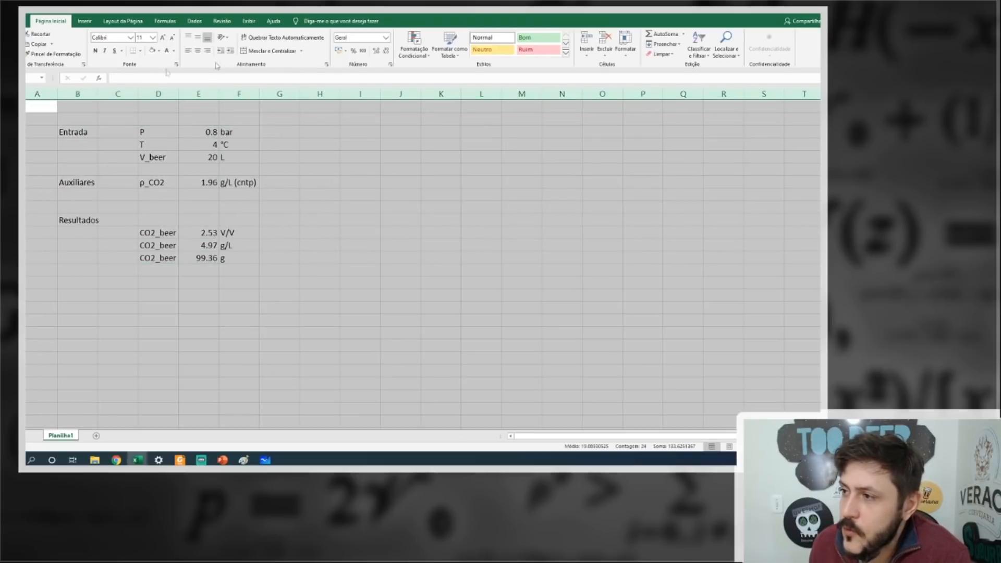
click(319, 169)
Apply an outside border around the Entrada block, from its label to the units of P, T and V_beer.
drag(101, 132, 228, 156)
drag(78, 132, 228, 162)
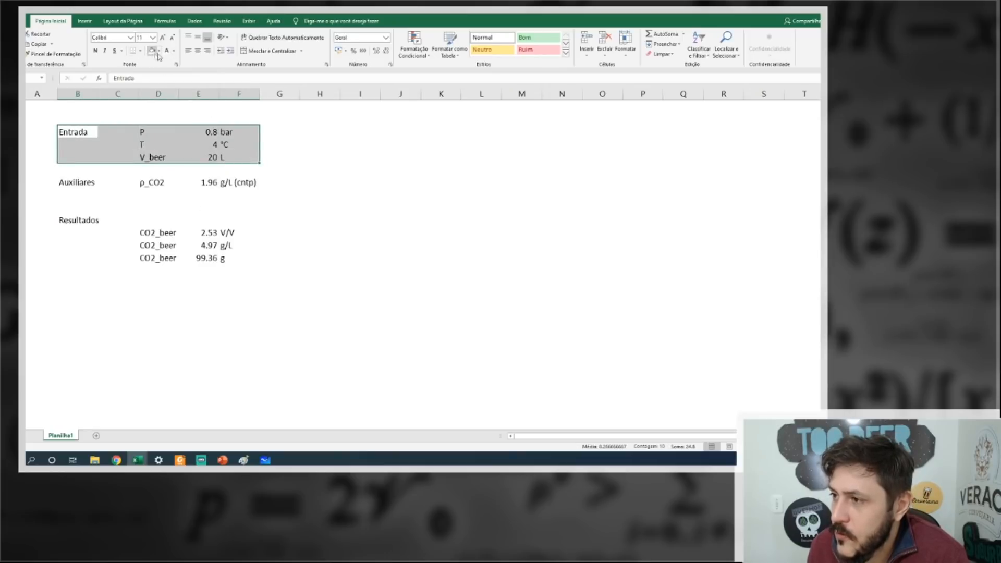
click(139, 51)
click(171, 146)
click(360, 195)
Apply the same outside border to the Auxiliares row and to the Resultados block.
drag(78, 183, 238, 184)
click(133, 51)
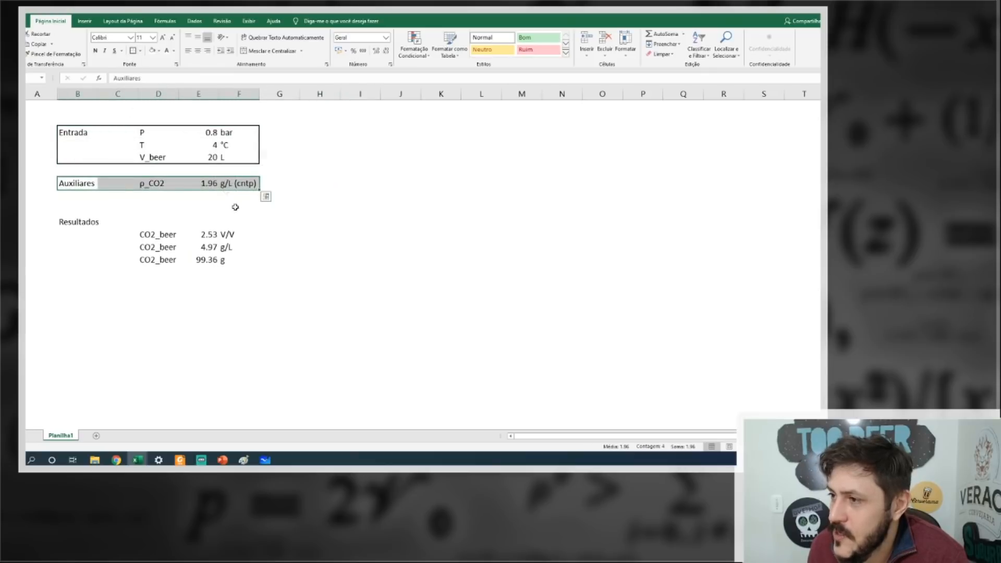
click(236, 208)
drag(68, 220, 238, 258)
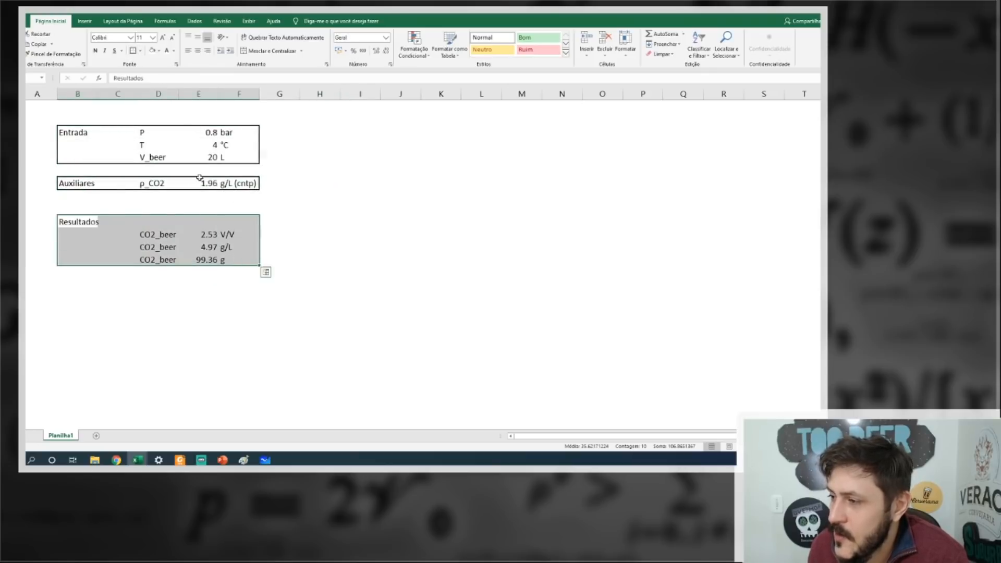
click(133, 50)
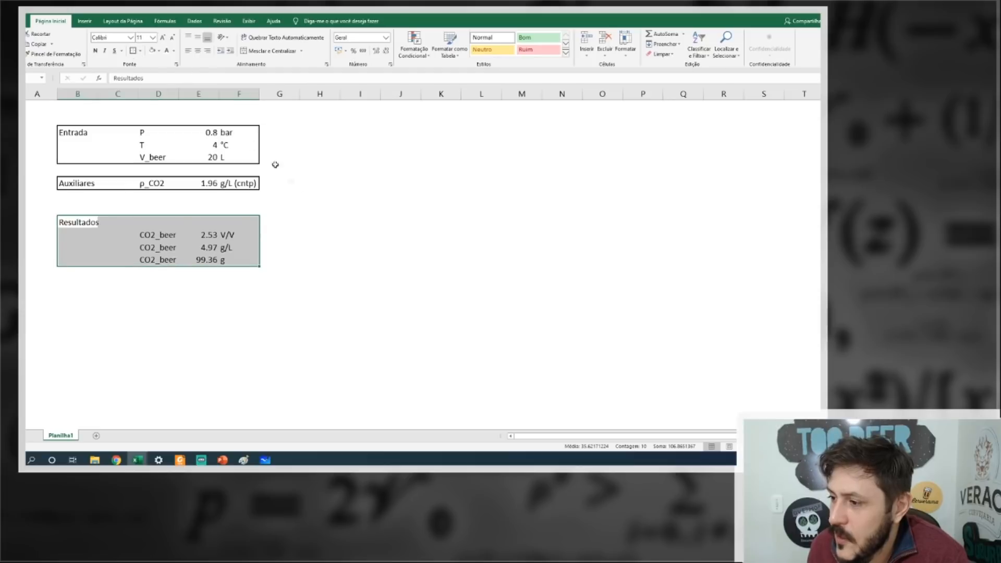
click(319, 209)
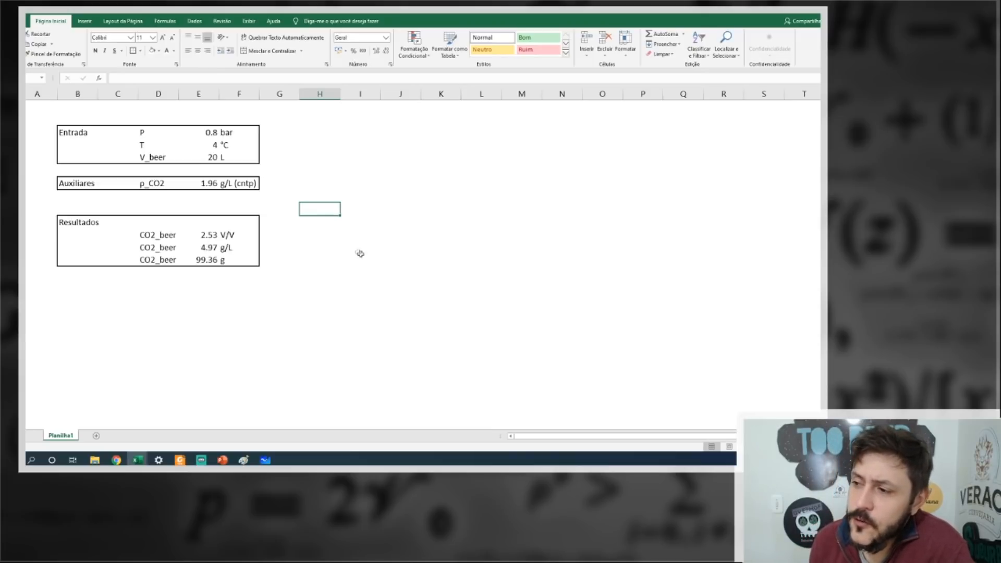
Review the inputs and move the three CO2_beer results up one row, level with the Resultados label, with the border fitted around them.
drag(152, 134, 259, 149)
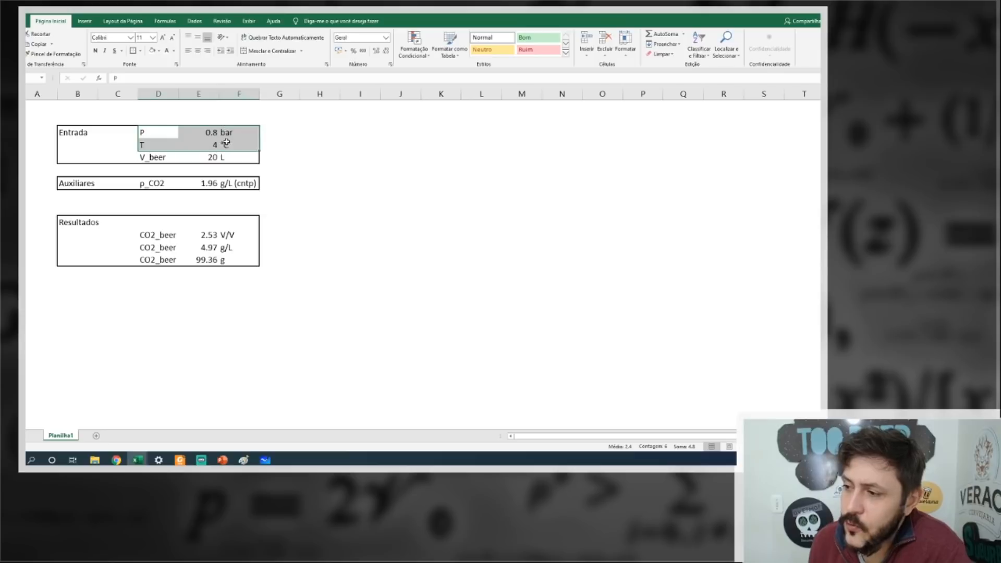
drag(152, 157, 219, 159)
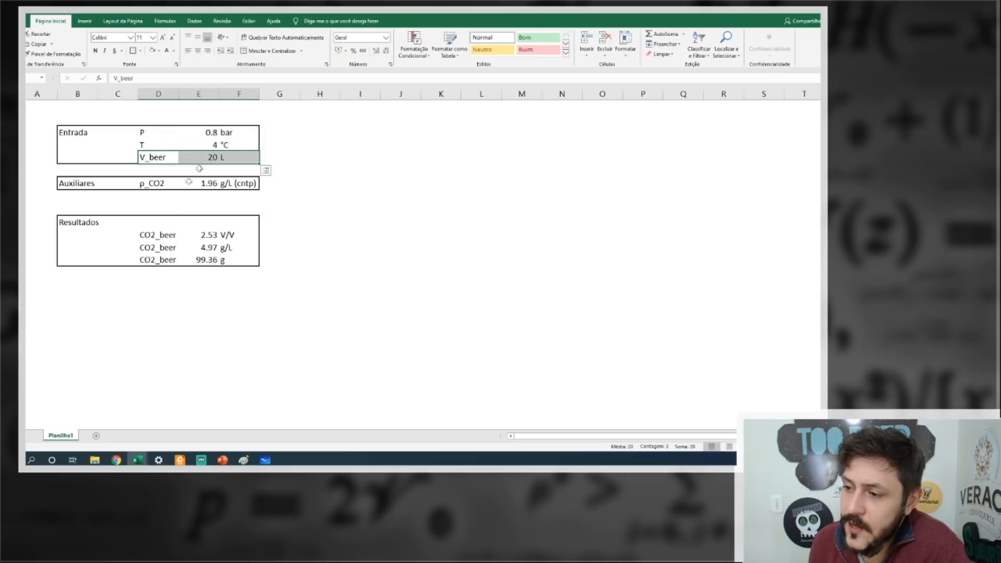
drag(160, 233, 245, 261)
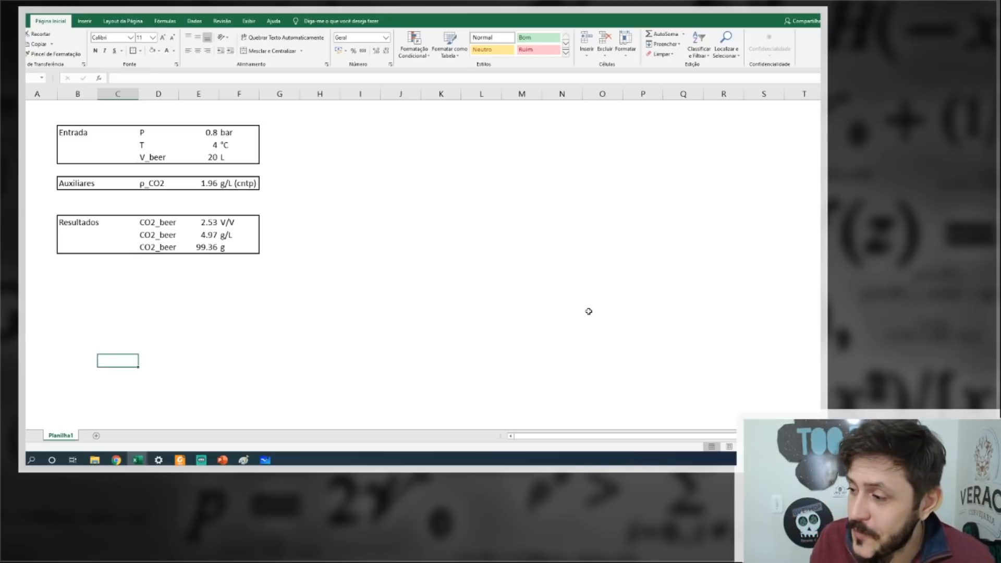
Switch to the whiteboard and mark up the carbonation formula in red: circle P_head, bracket the exponential term and draw arrows moving terms to the C_beer side.
key(alt+Tab)
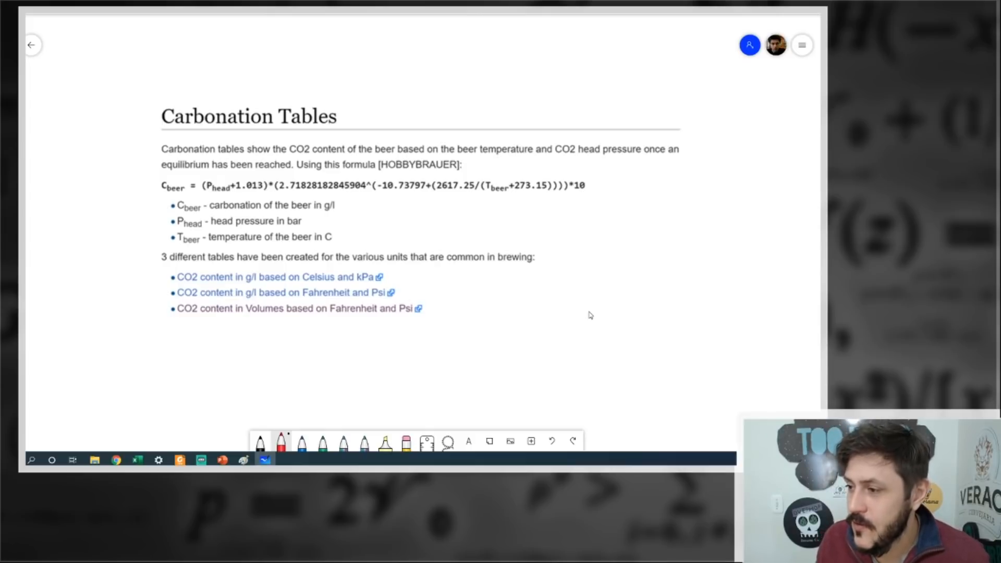
mouse_move(207, 177)
mouse_down()
mouse_move(232, 197)
mouse_move(223, 173)
mouse_up()
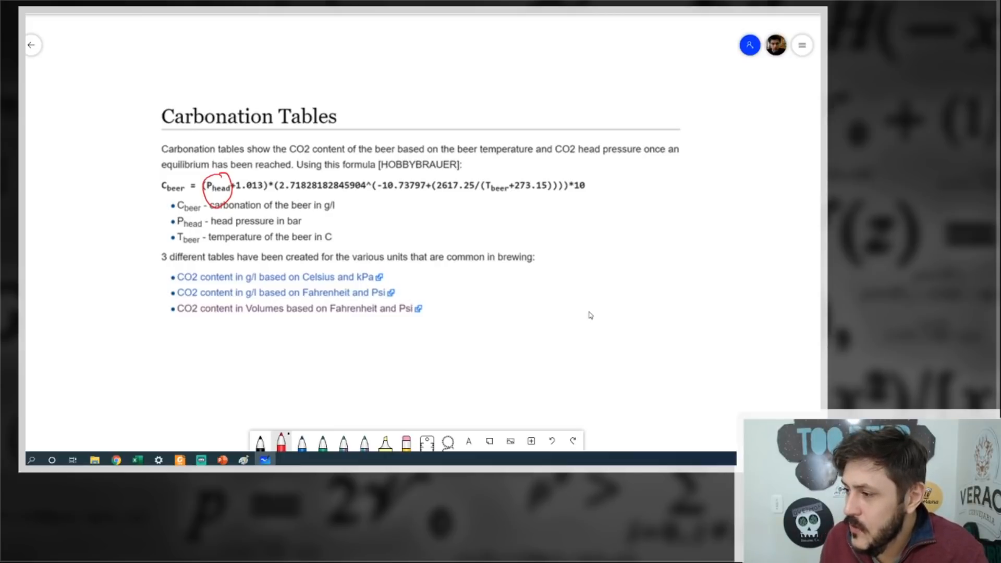
drag(273, 175, 285, 196)
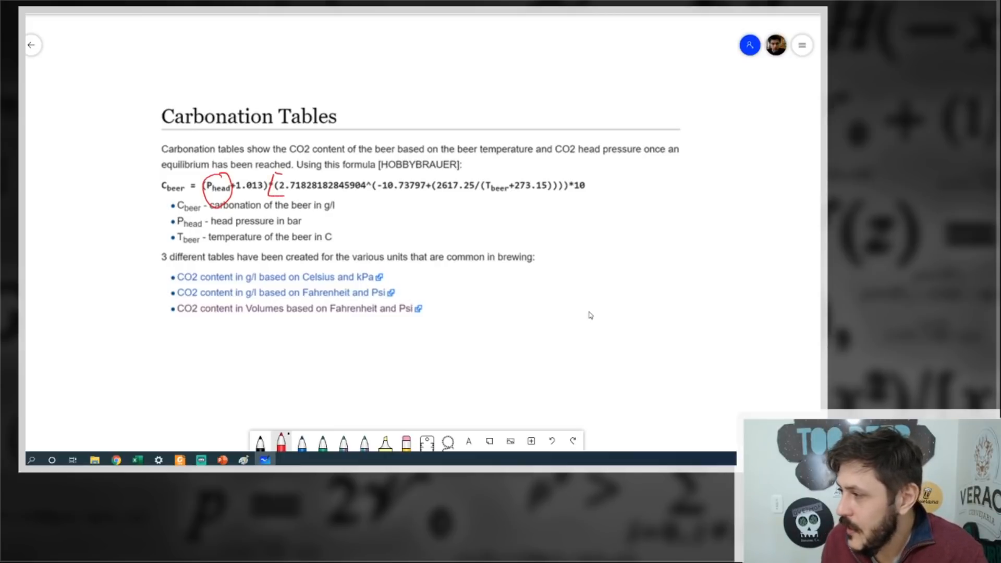
drag(582, 172, 575, 193)
mouse_move(431, 194)
mouse_down()
mouse_move(219, 215)
mouse_move(183, 205)
mouse_move(194, 206)
mouse_up()
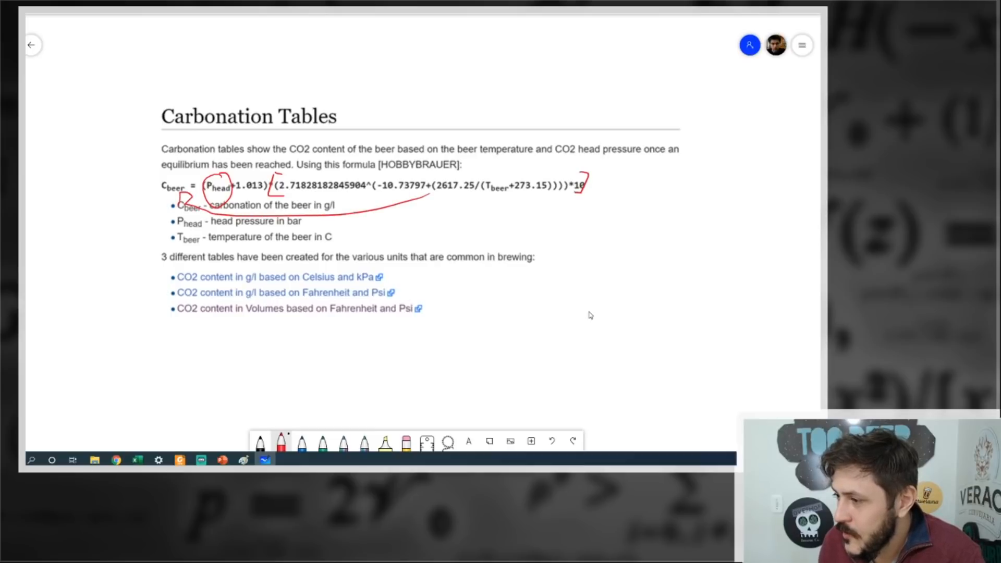
mouse_move(243, 176)
mouse_down()
mouse_move(209, 161)
mouse_move(158, 178)
mouse_up()
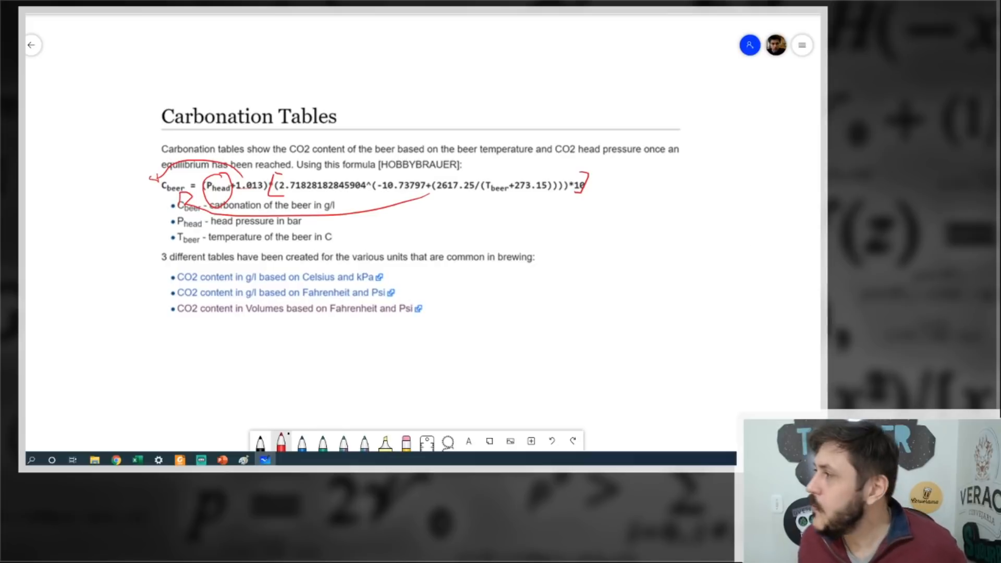
Return to Excel and duplicate the calculator in columns B to F into the columns starting at H.
click(792, 7)
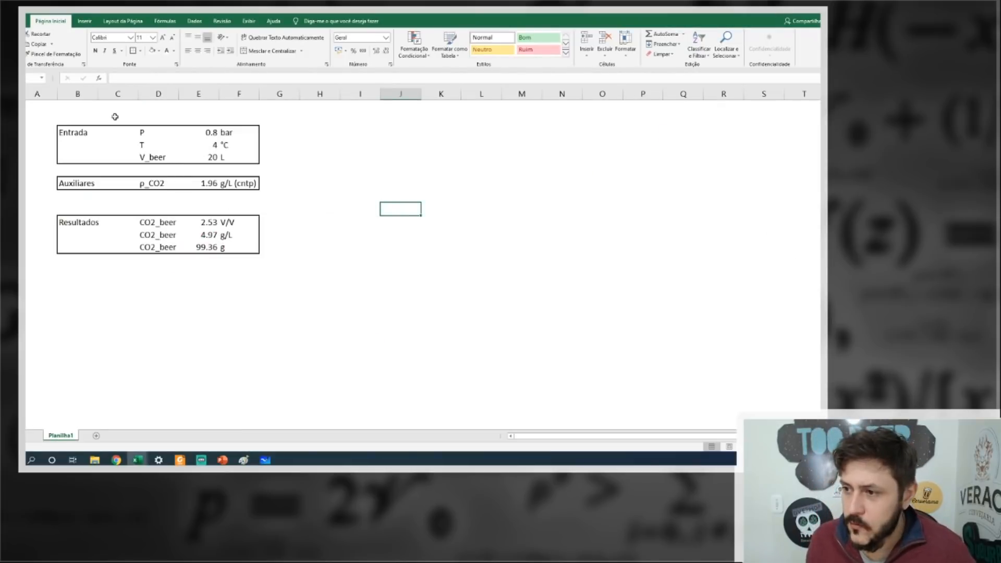
click(74, 93)
drag(74, 94, 239, 95)
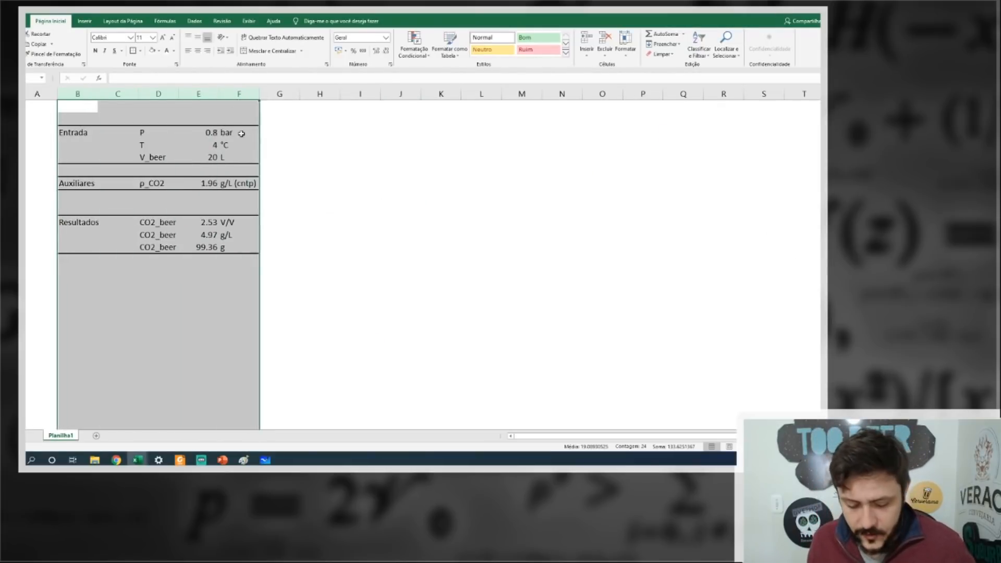
key(ctrl+c)
click(315, 104)
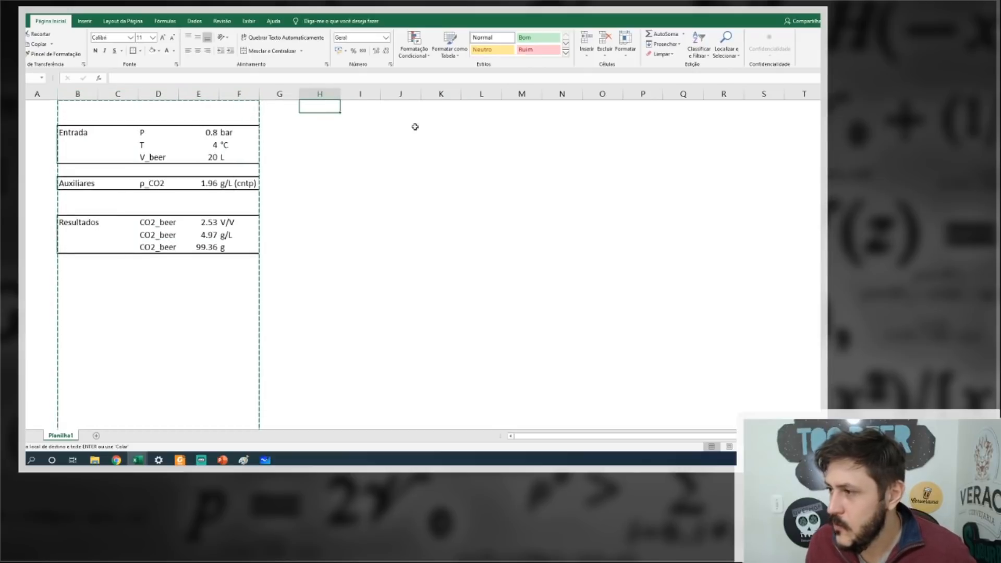
key(ctrl+v)
click(562, 175)
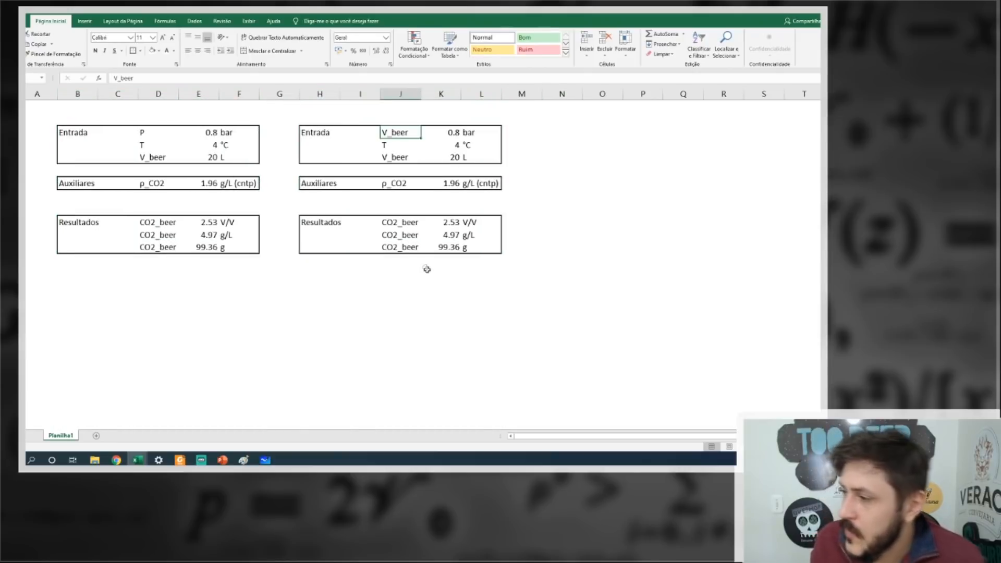
click(427, 263)
Replace the copied block's pressure input with CO2_beer in g/L, and add a P row in Bar below its results.
click(401, 224)
key(ctrl+c)
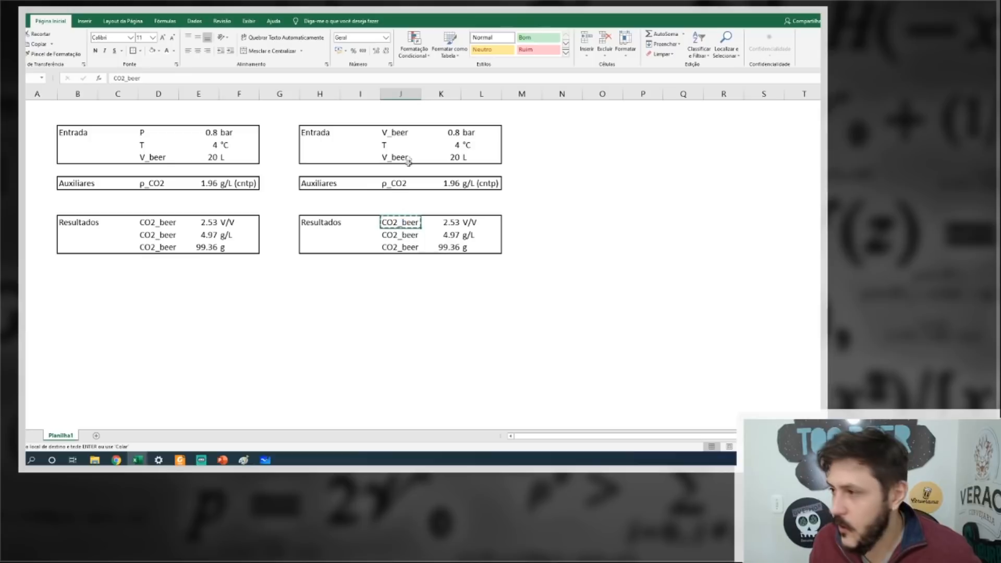
click(390, 132)
key(ctrl+v)
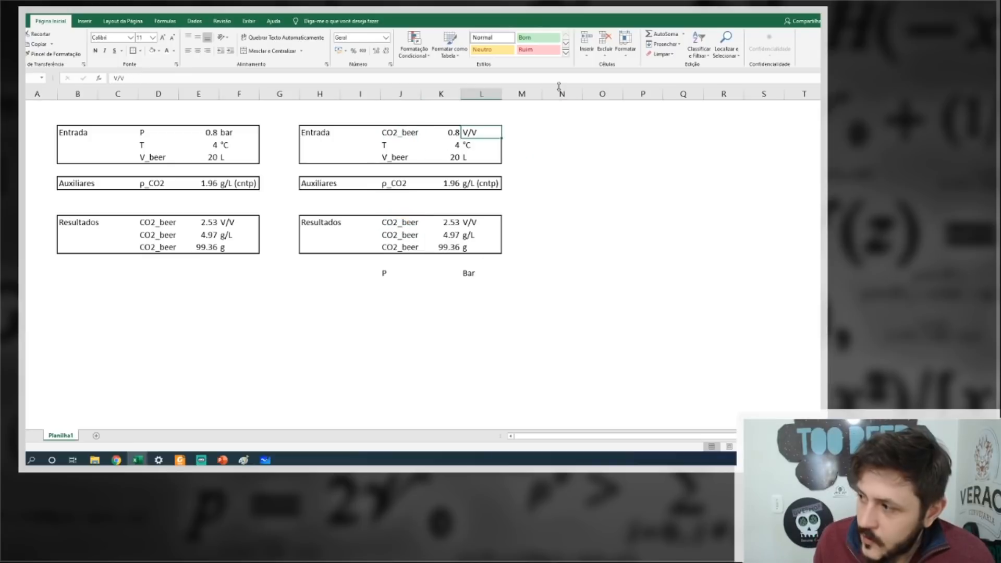
text(g/L)
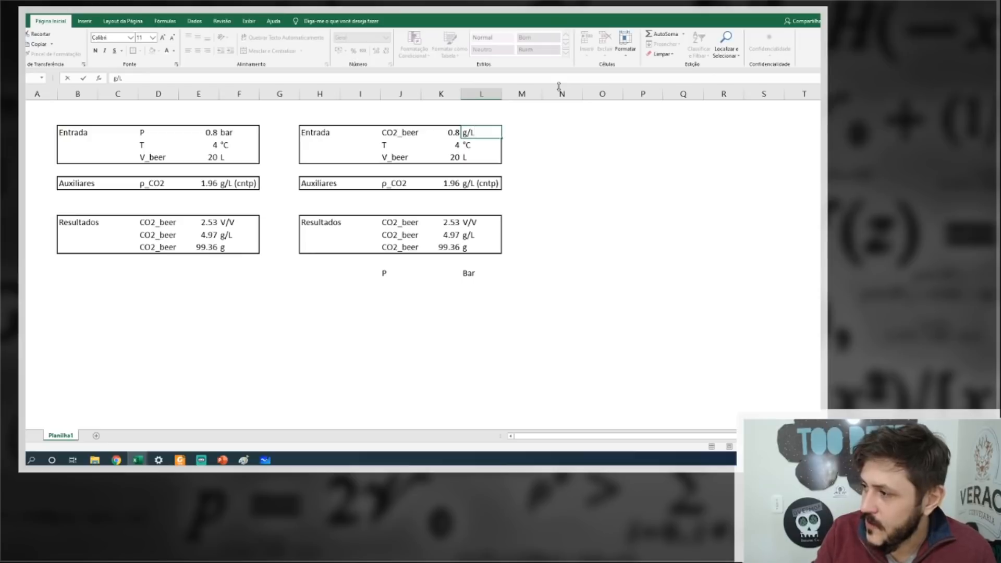
key(Left)
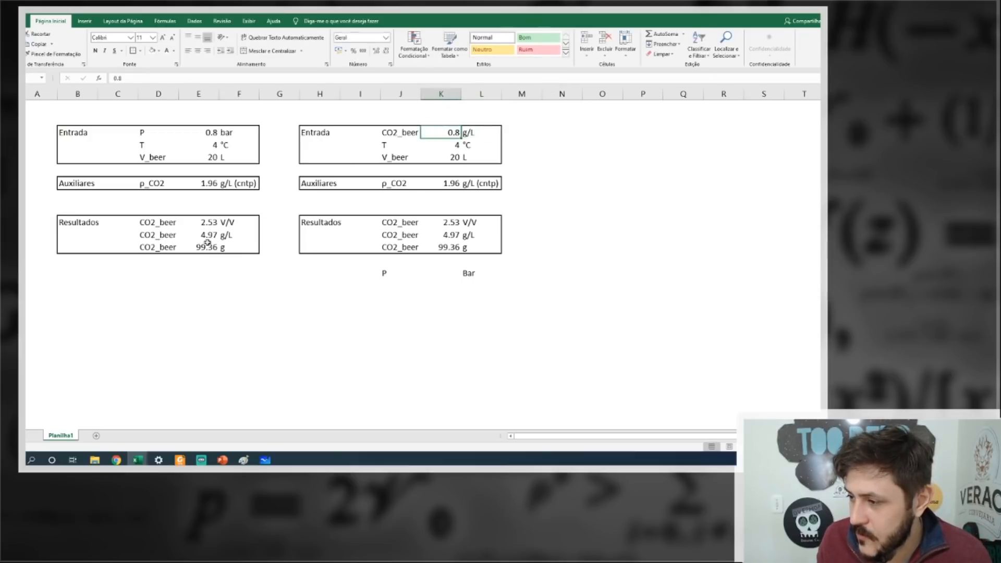
Set the CO2_beer input of the second block to 5 g/L.
text(5)
key(Return)
click(433, 274)
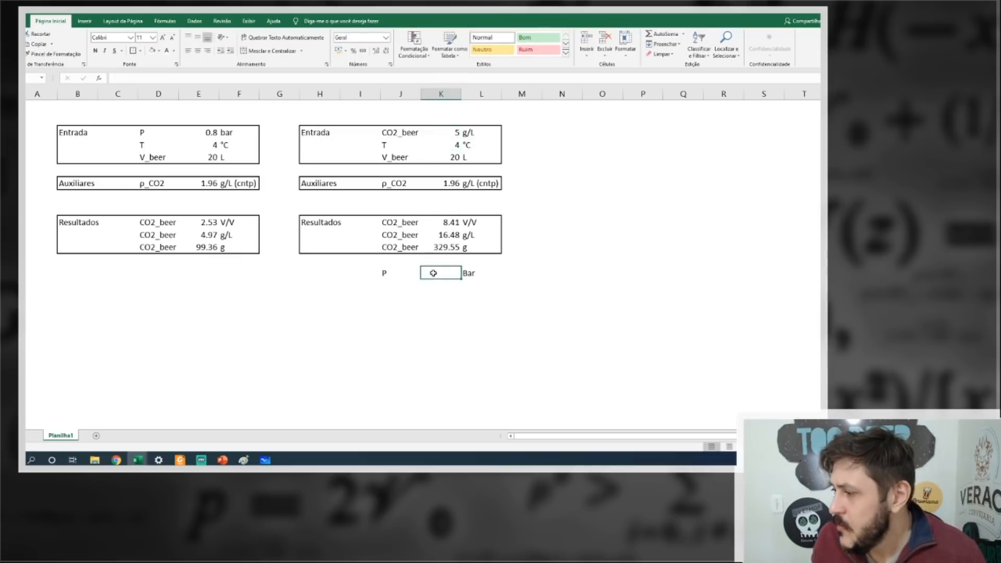
key(Up)
key(Up)
key(Up)
key(Up)
key(Up)
key(Up)
key(Up)
key(Up)
key(Up)
key(Up)
key(Up)
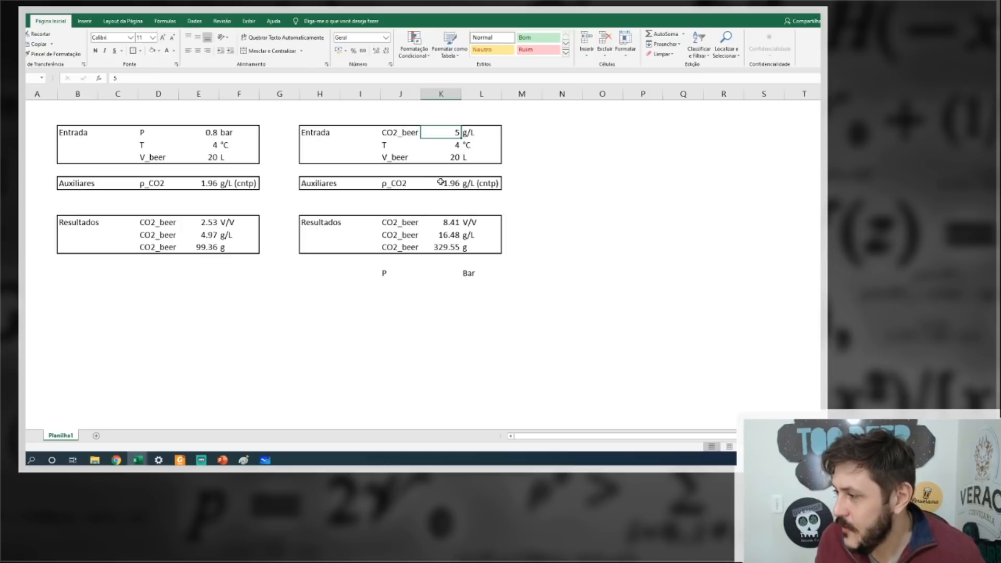
Copy the exponential term, including the factor 10, from the second block's g/L formula without altering that formula.
click(450, 234)
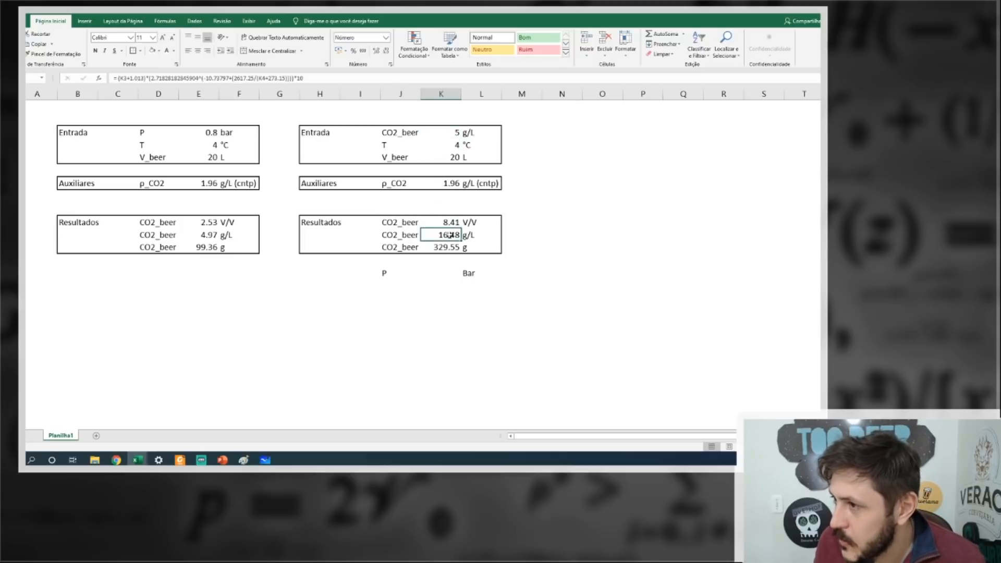
click(153, 78)
drag(151, 78, 328, 77)
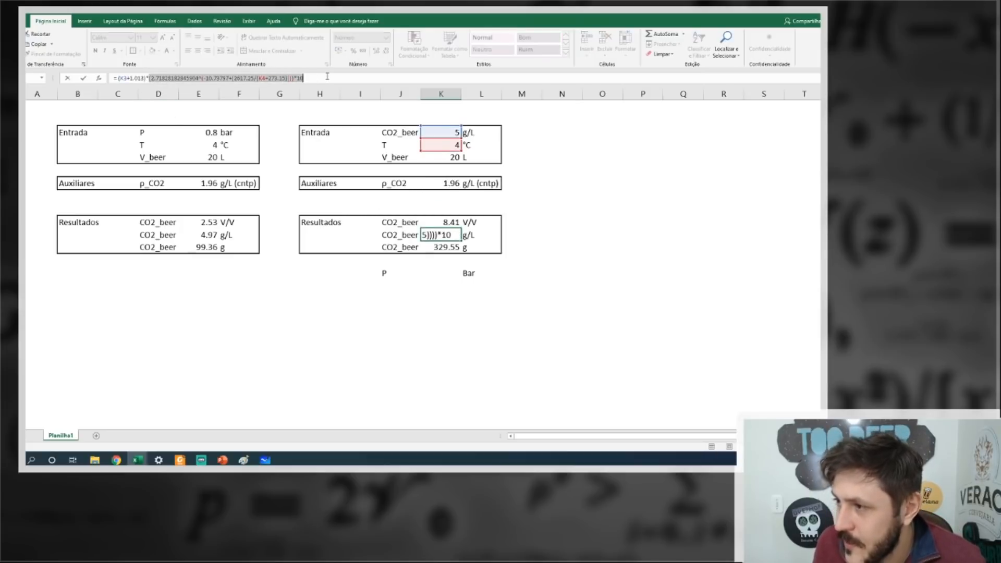
key(Escape)
Enter a formula for P in the second block that divides the CO2_beer input by the copied exponential term.
click(441, 273)
text(=)
click(455, 131)
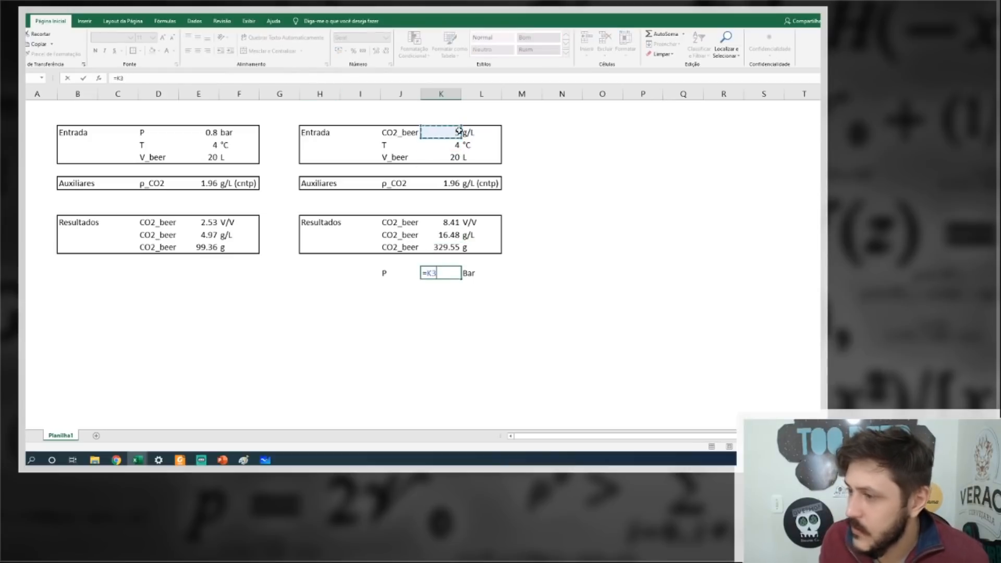
text(/)
key(ctrl+v)
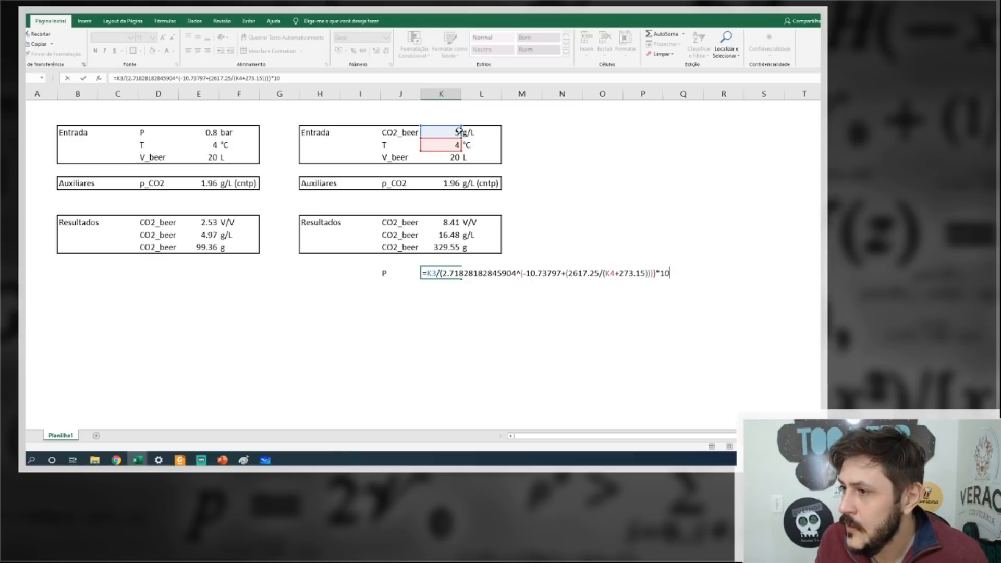
key(Return)
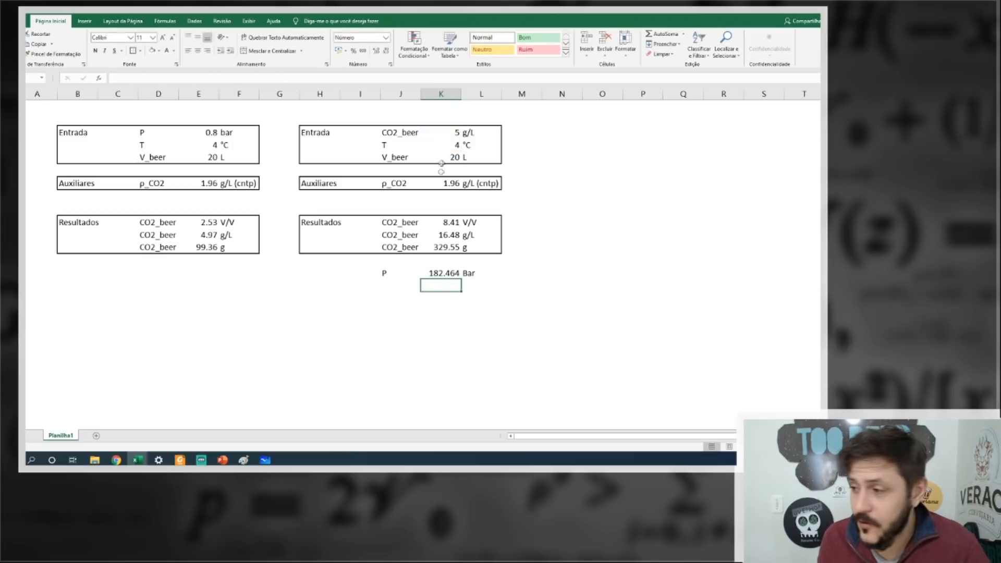
Enclose the whole denominator of the P formula, including the factor 10, in an extra pair of parentheses.
click(442, 273)
click(129, 79)
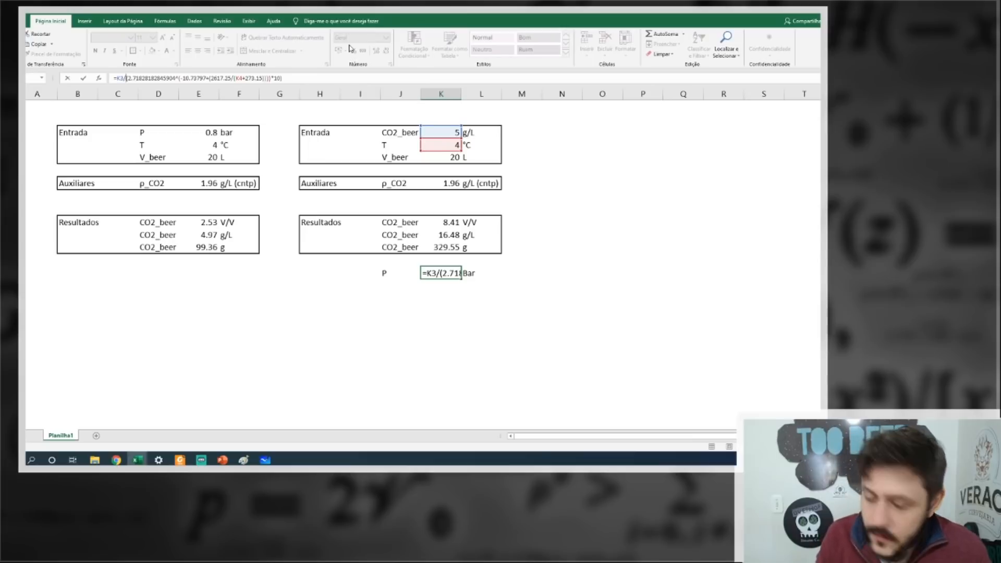
text(()
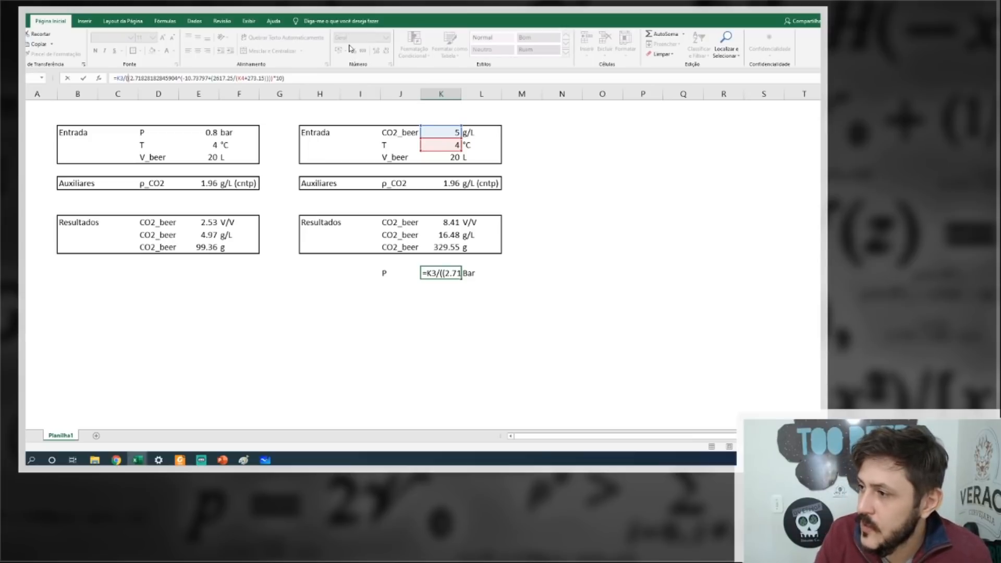
key(Return)
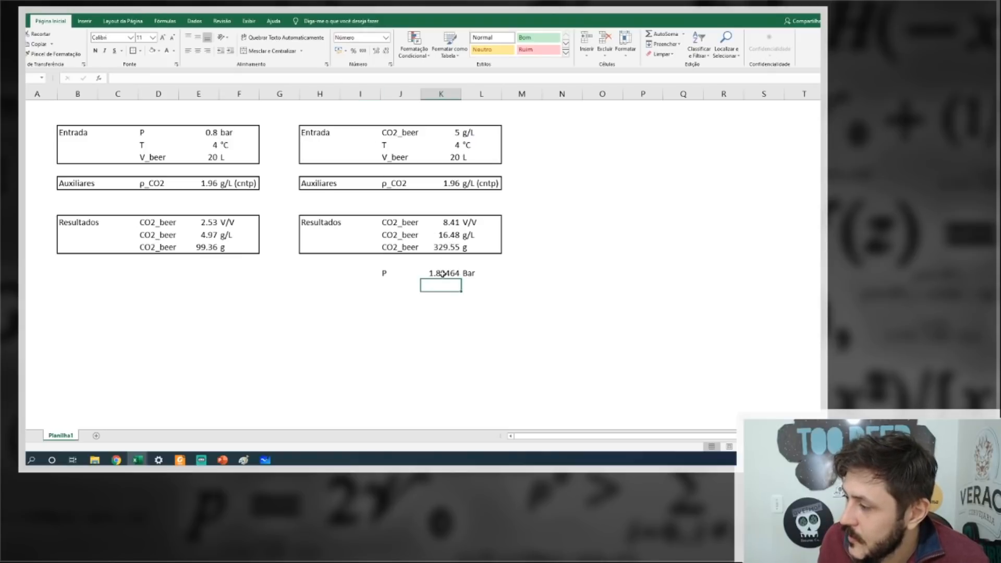
click(444, 234)
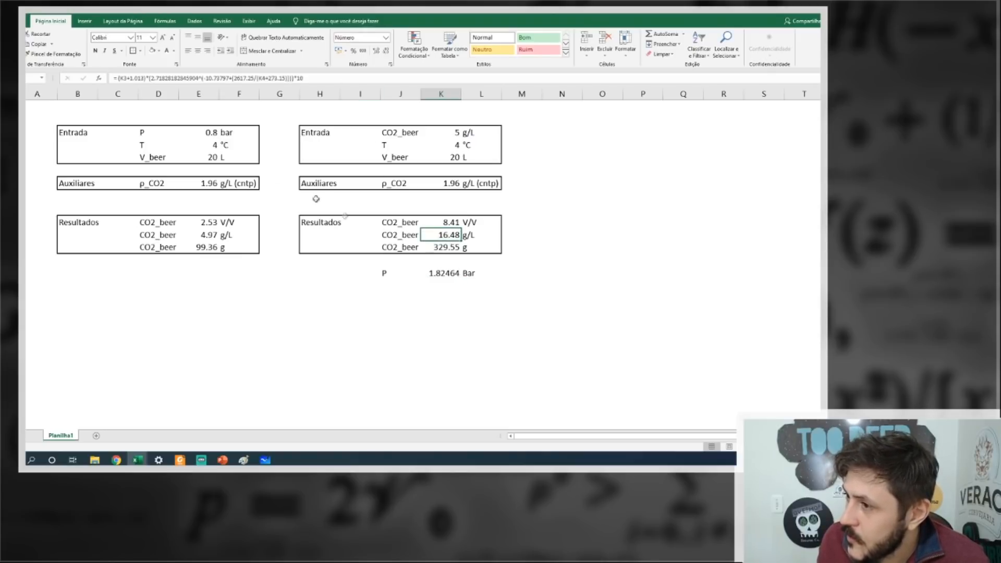
click(148, 78)
drag(147, 78, 352, 79)
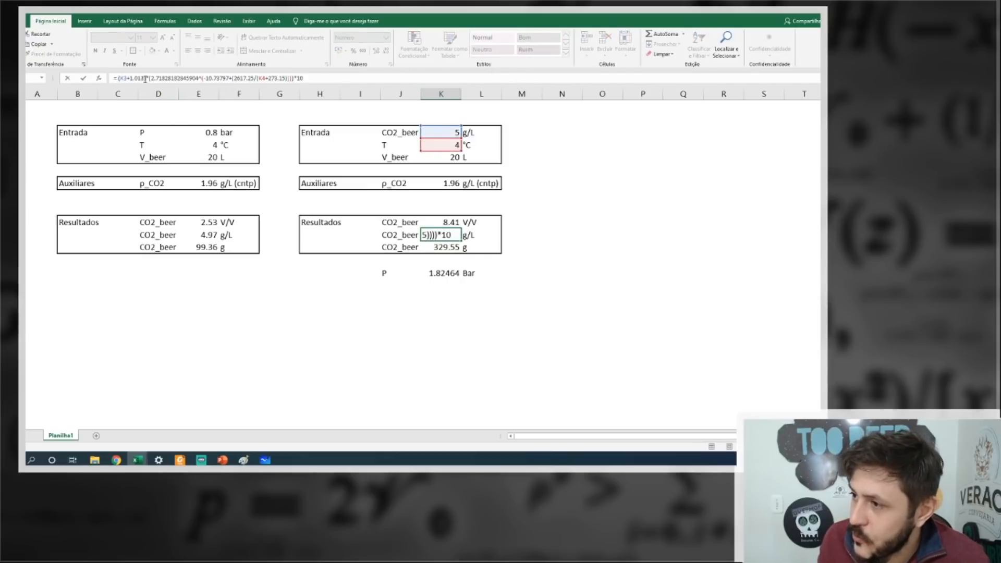
key(BackSpace)
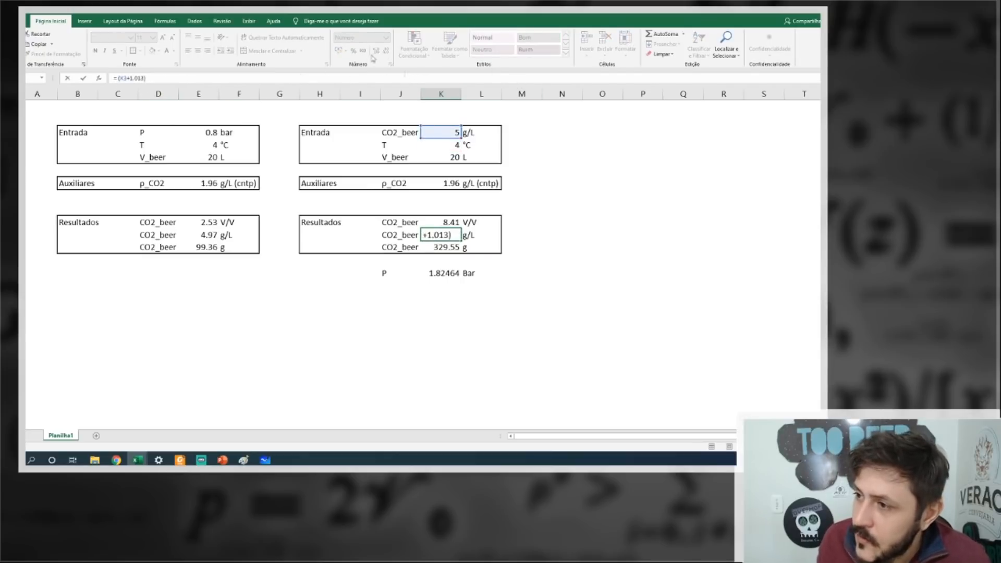
drag(145, 81, 136, 80)
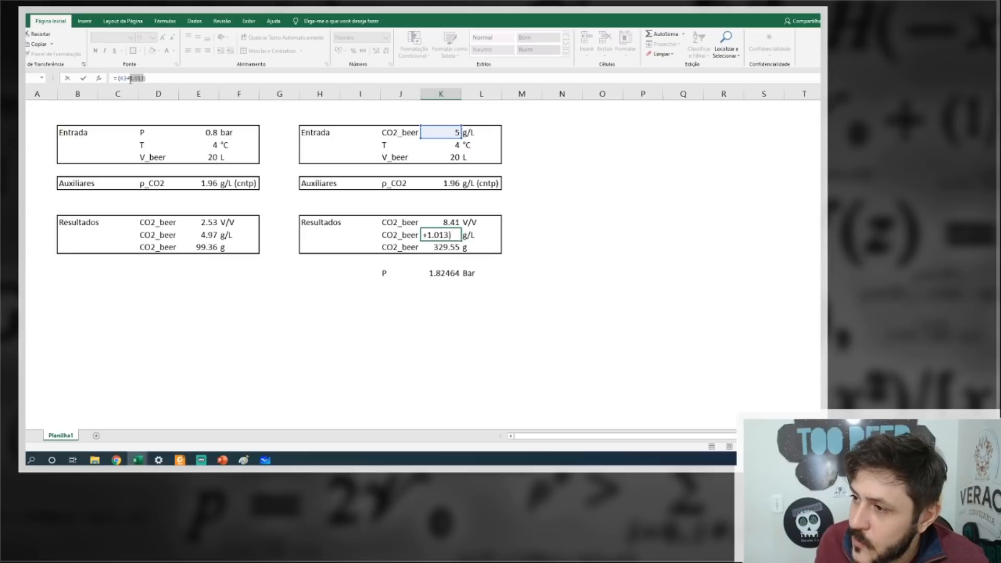
click(449, 273)
key(Escape)
Subtract 1.013 at the end of the second block's P formula.
click(449, 273)
click(304, 81)
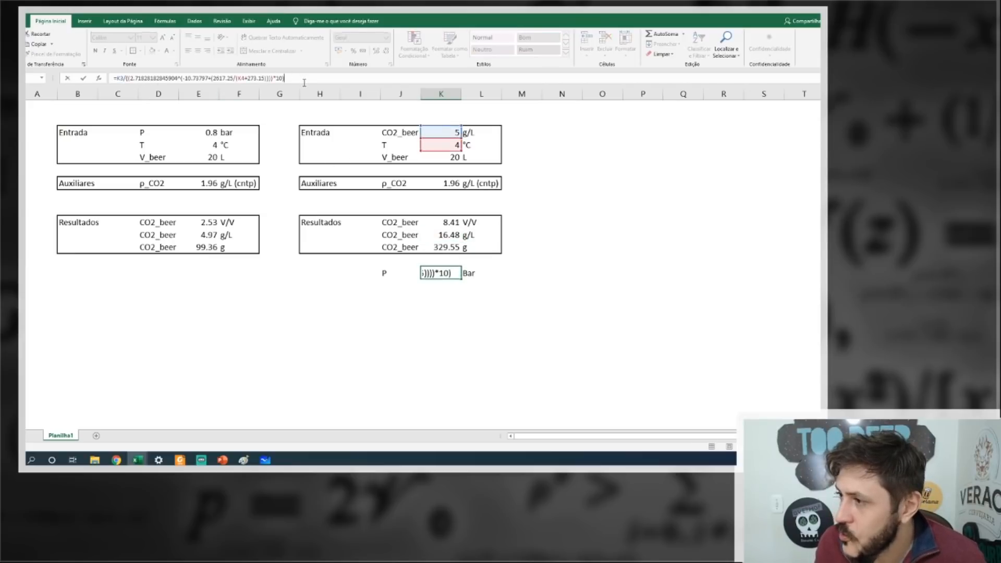
text(-1.013)
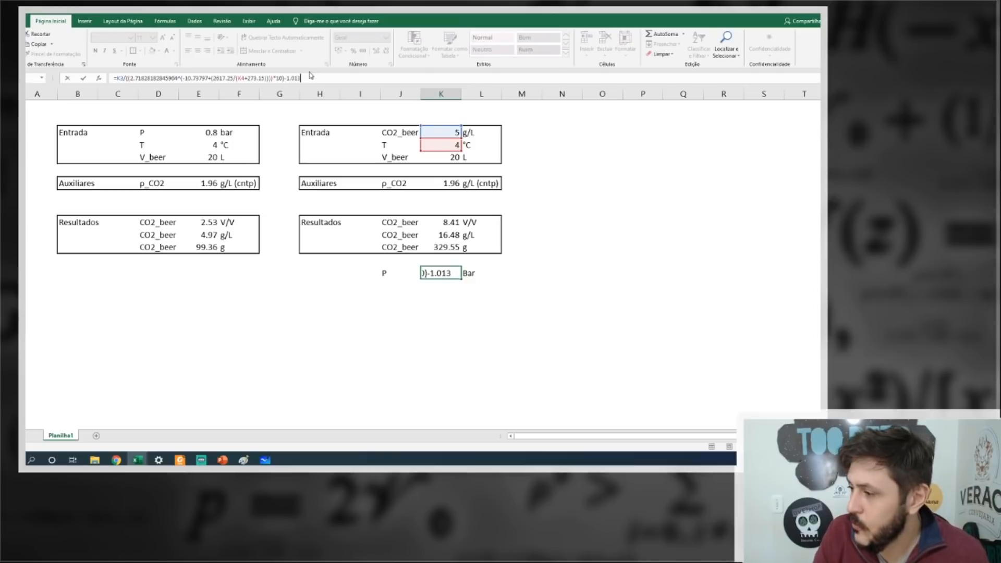
key(Return)
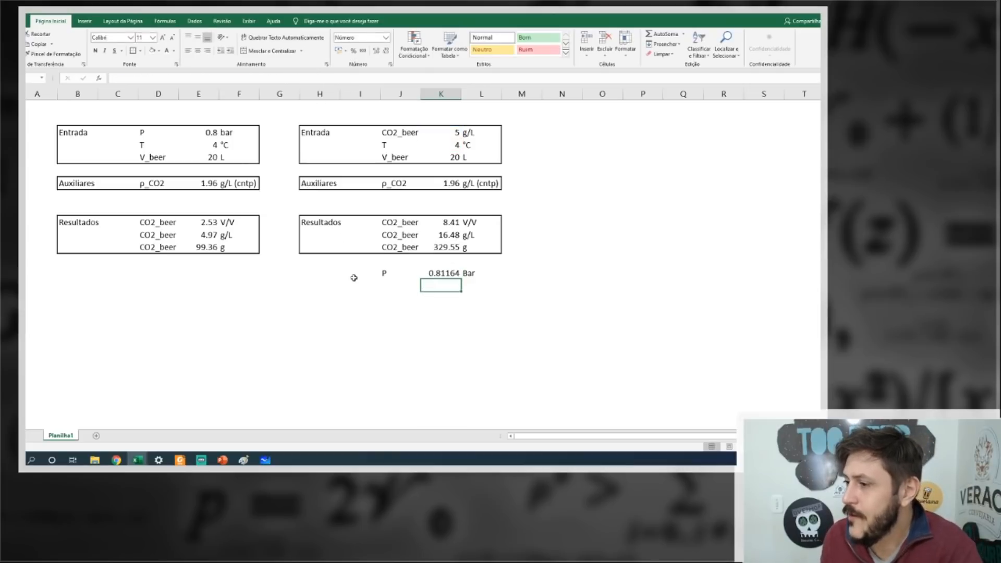
Compare the pressures of both blocks and set the second block's CO2_beer input to 4.97 g/L.
click(441, 271)
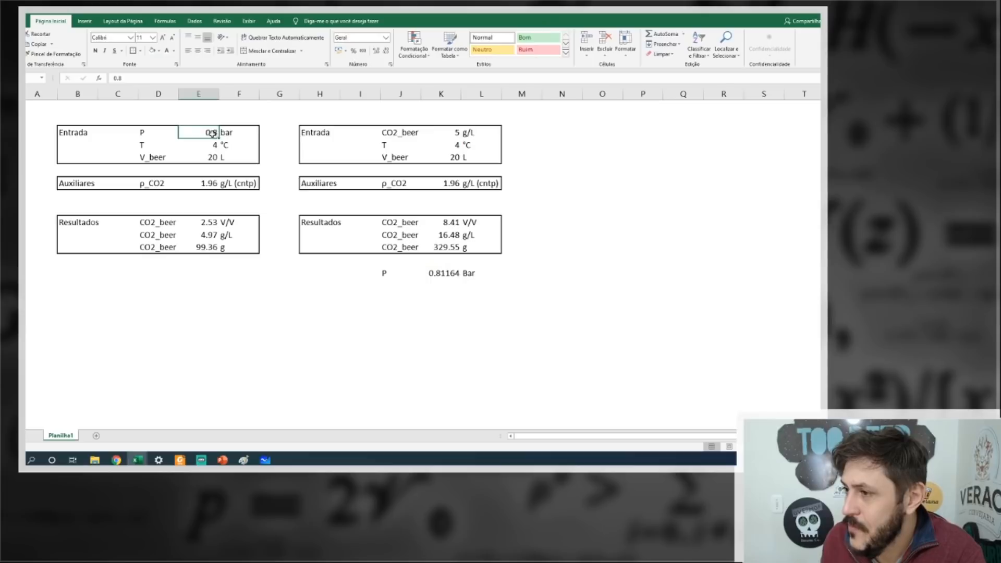
click(215, 137)
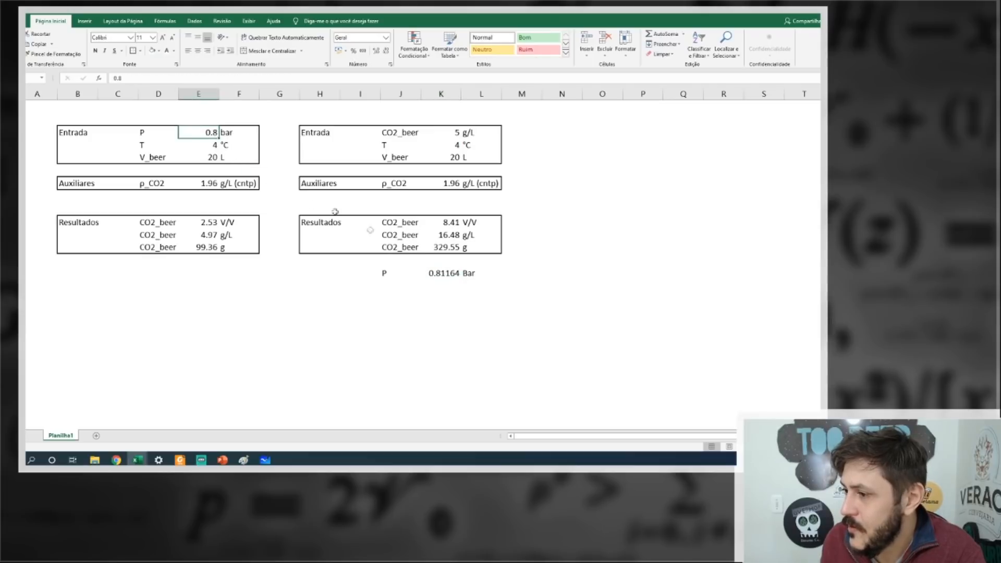
click(443, 262)
click(449, 132)
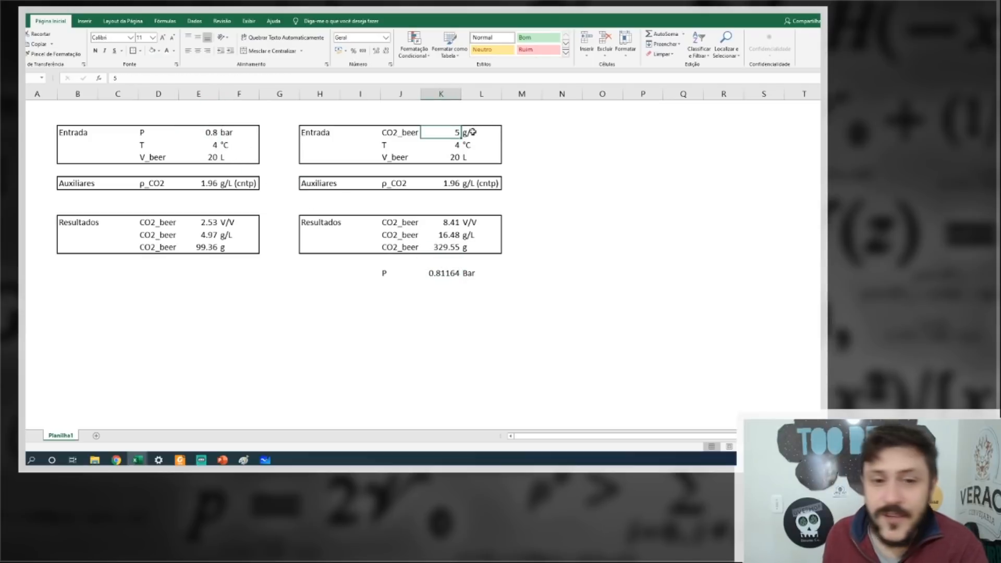
click(212, 235)
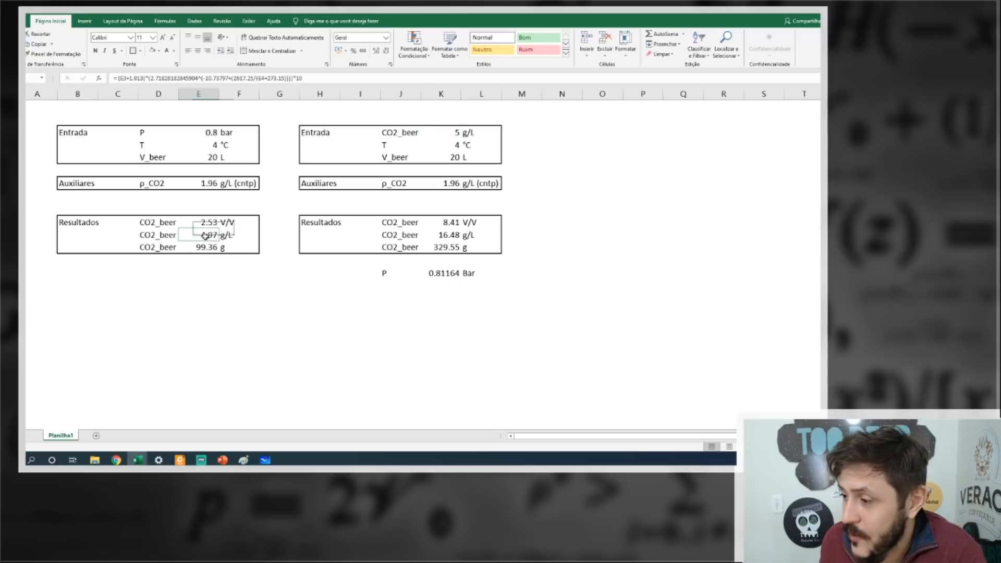
click(451, 134)
text(4)
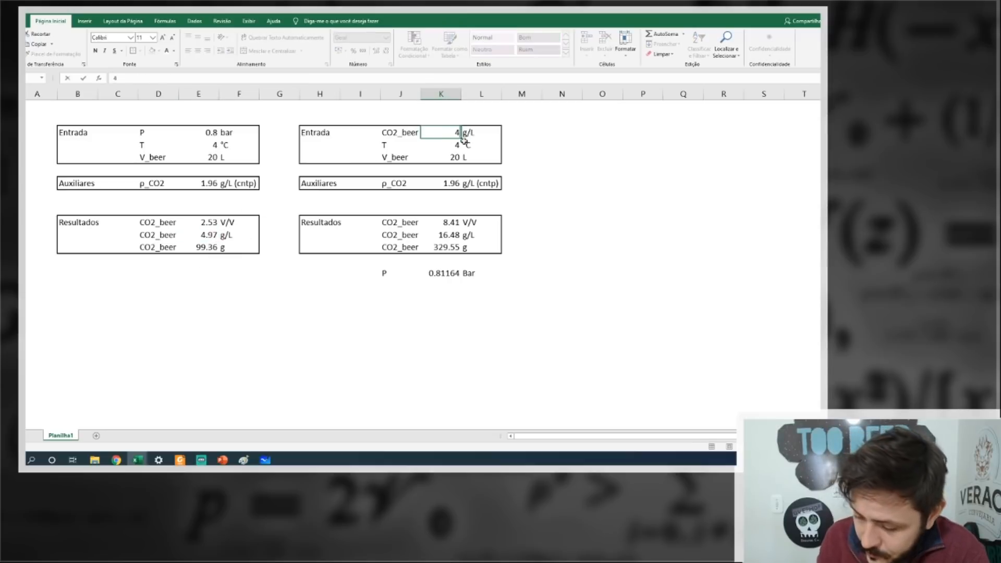
text(.97)
key(Return)
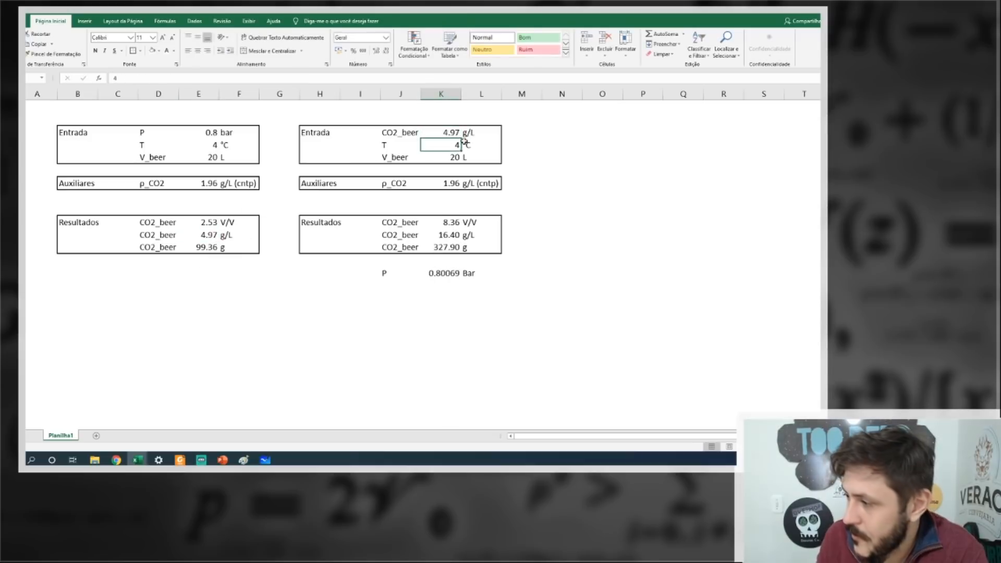
Reduce the P result in the second block to two decimal places.
click(431, 275)
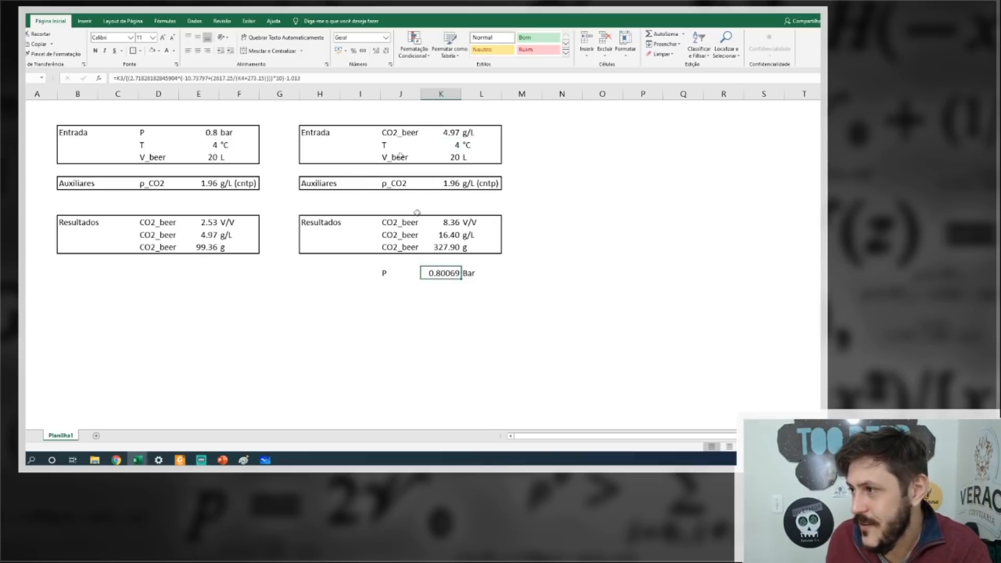
click(385, 52)
click(385, 52)
click(385, 53)
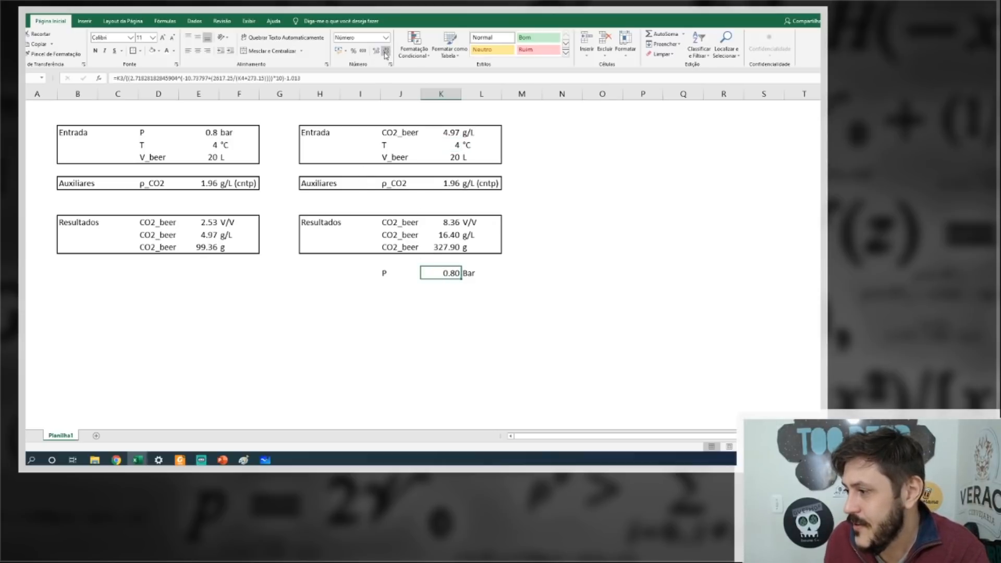
click(563, 189)
Try to clear the g/L row in the second block's results and reuse the CO2_beer input row in its place.
drag(400, 234, 483, 235)
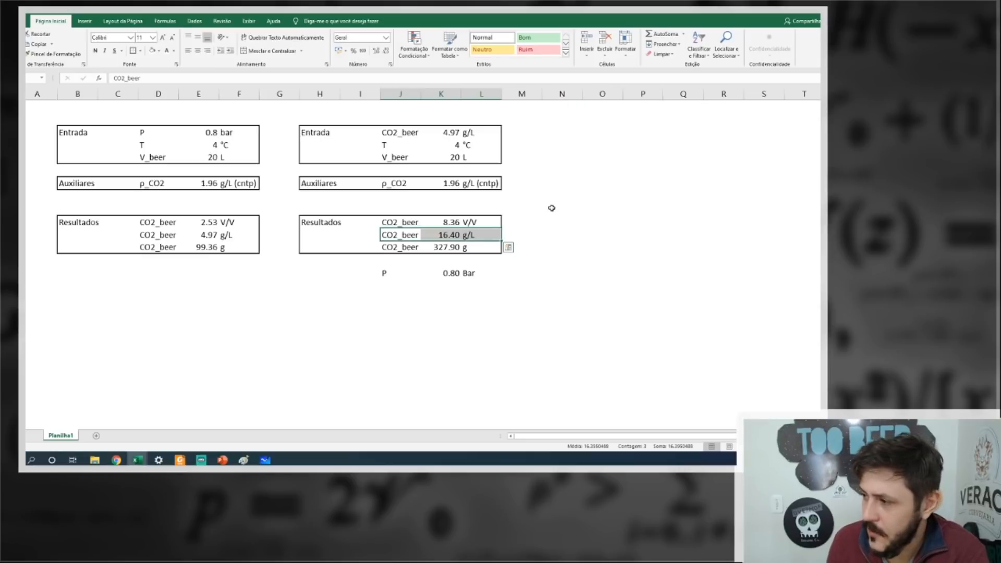
key(Delete)
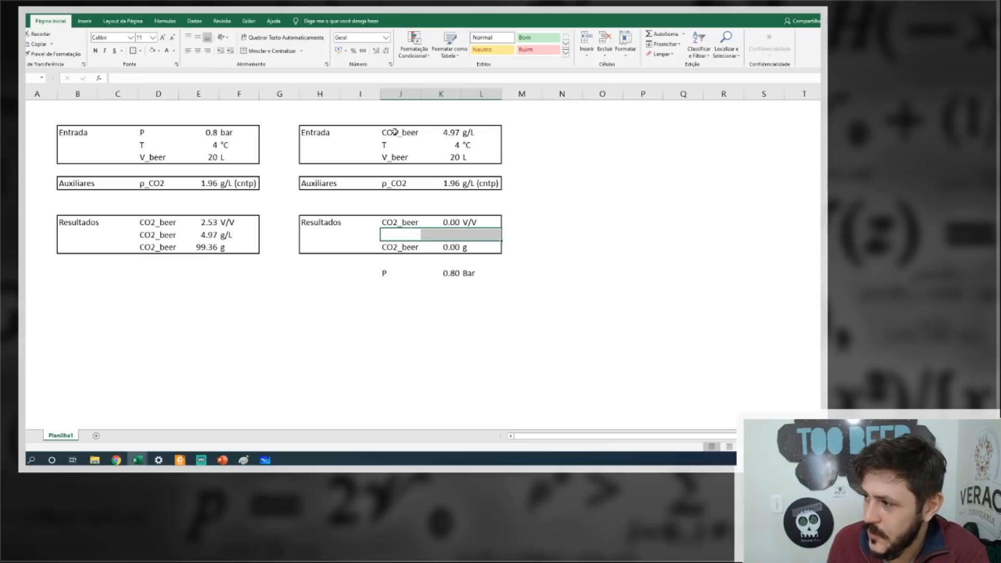
drag(396, 132, 482, 132)
click(443, 136)
drag(393, 134, 467, 134)
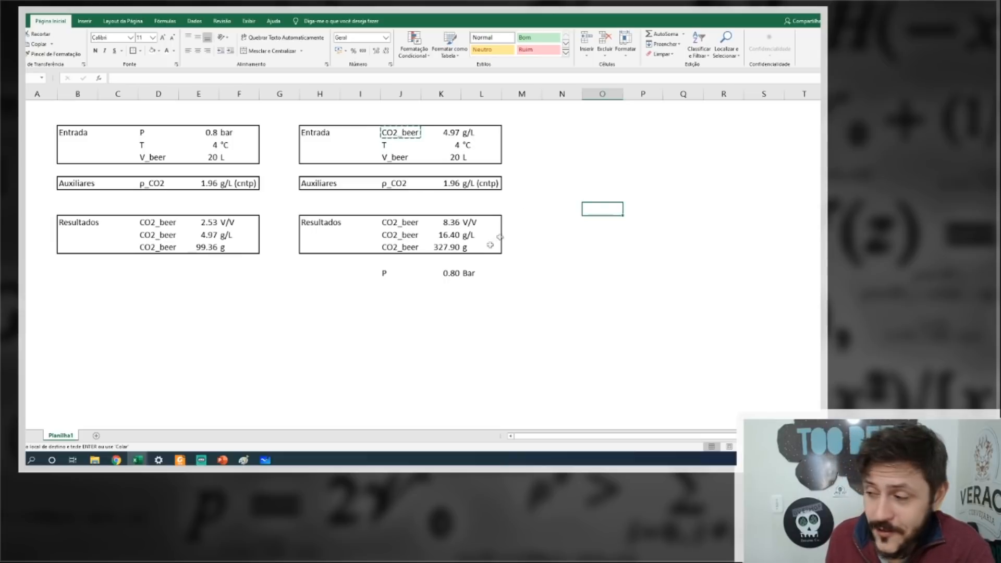
Redirect the CO2 reference in the P formula from K3 to the g/L result in K11.
double_click(457, 273)
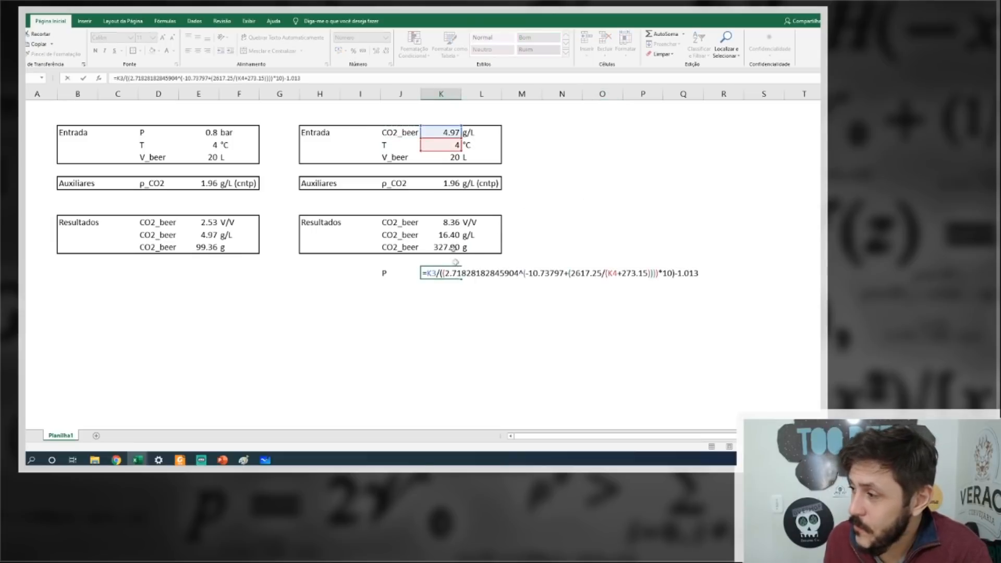
drag(438, 129, 438, 231)
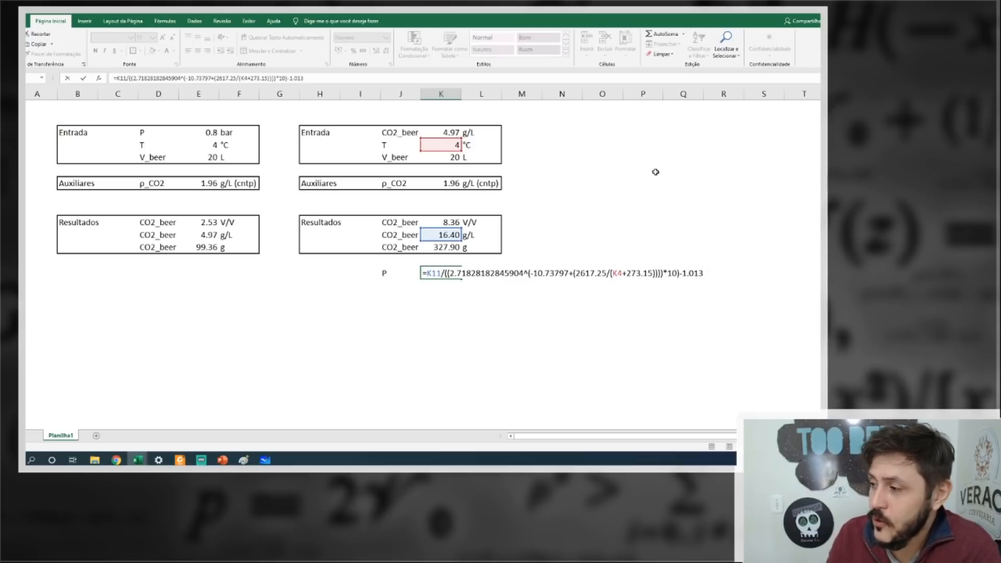
key(Return)
Replace the formula of the second block's g/L result with the fixed value 4.97.
click(448, 228)
click(448, 235)
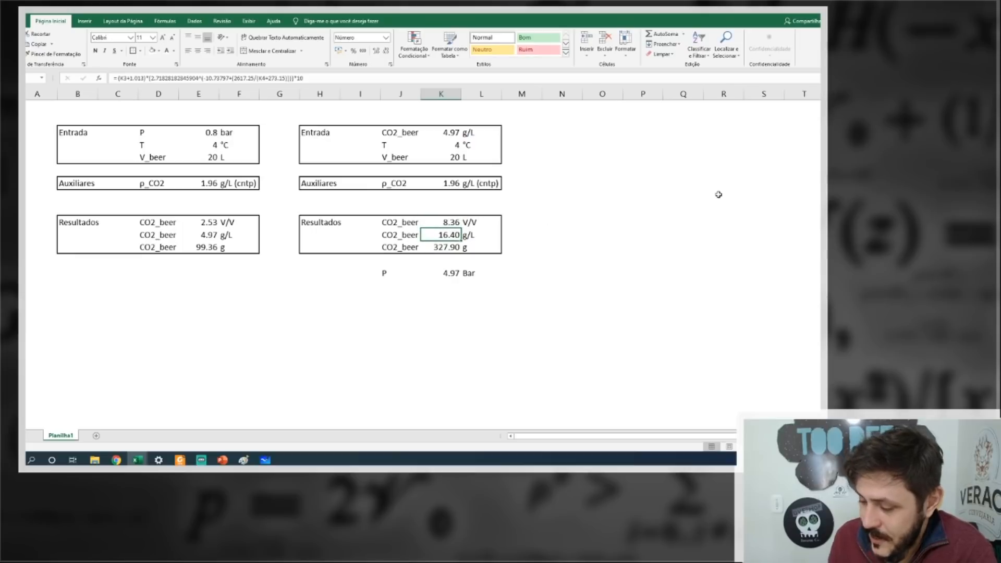
text(7)
key(BackSpace)
text(4.)
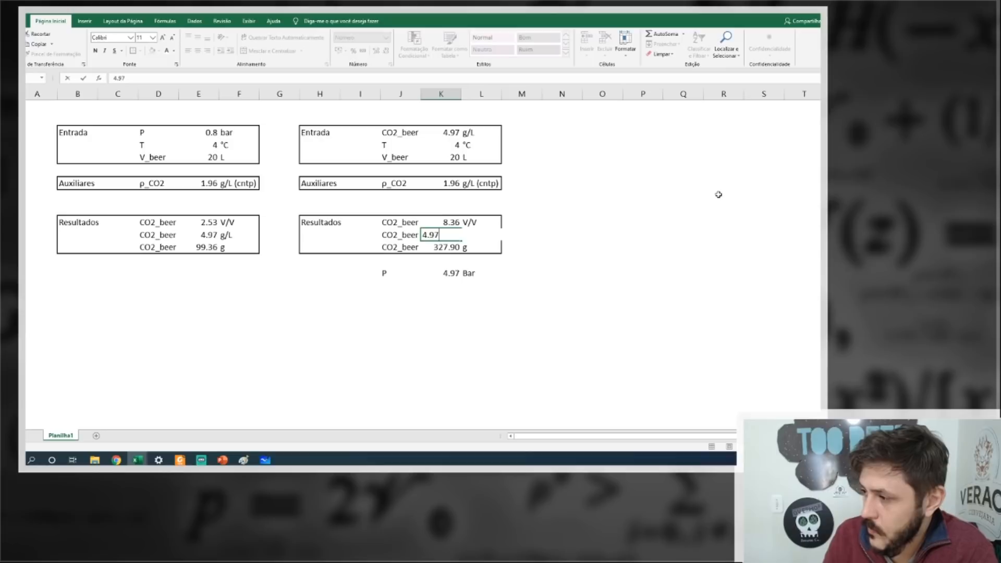
text(97)
key(Return)
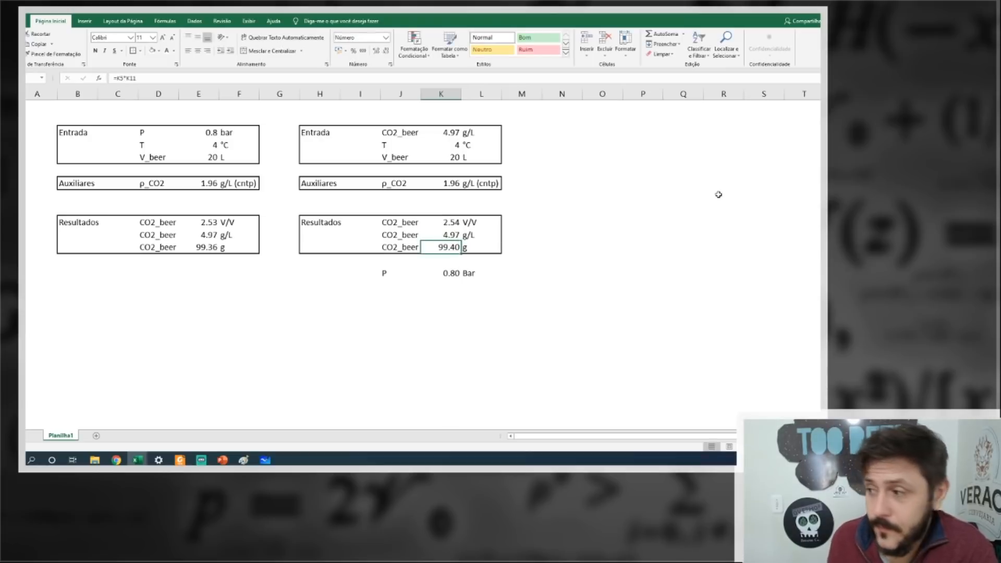
Change the unit of the second block's CO2_beer input to V/V.
click(201, 223)
click(473, 129)
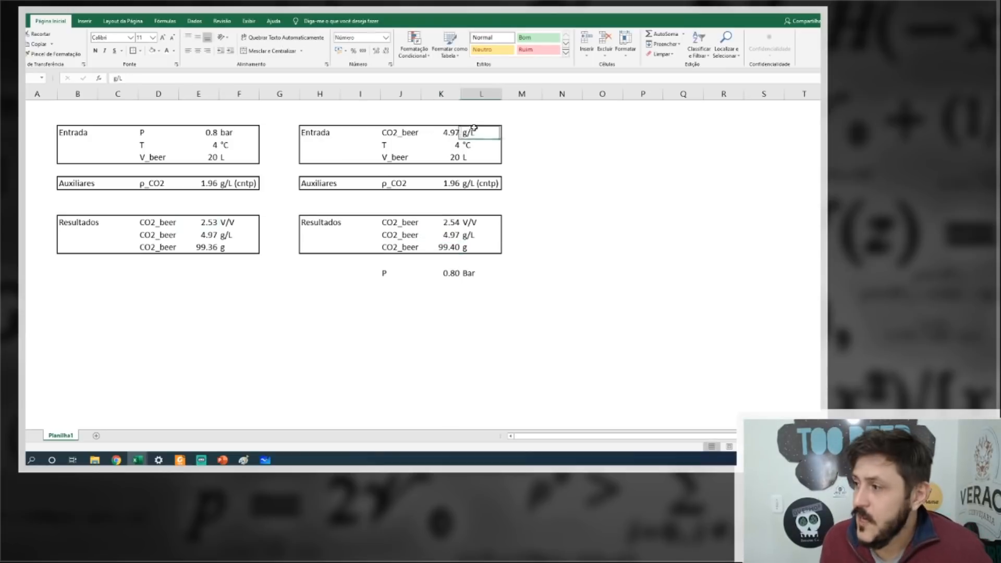
text(V/V)
key(Return)
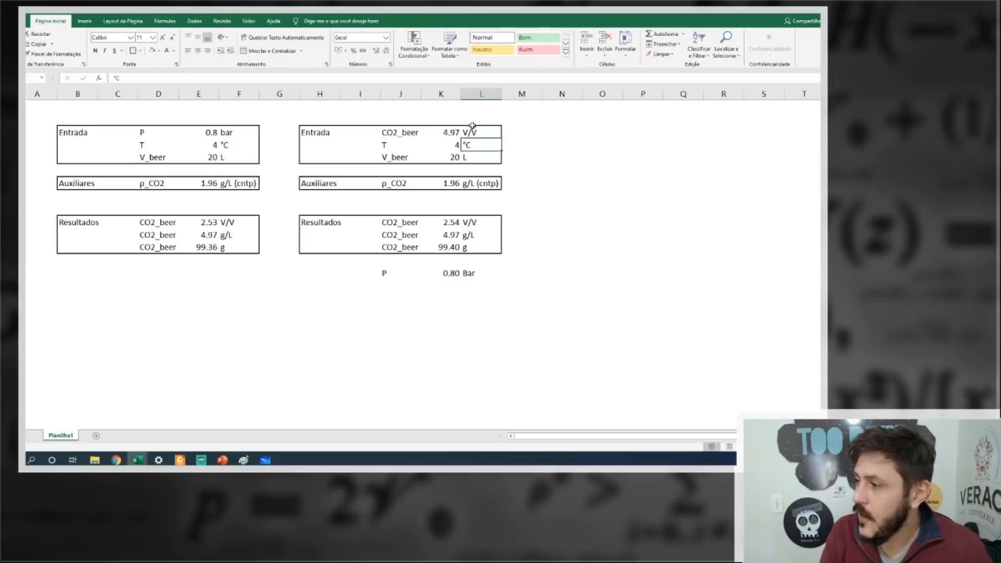
Set the second block's CO2_beer input to 2.53.
click(448, 132)
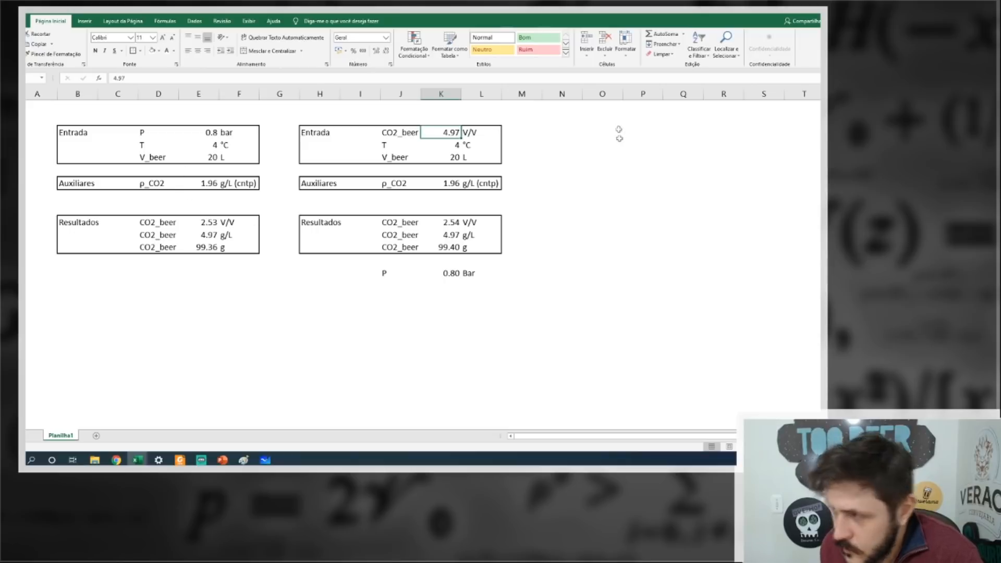
text(2.53)
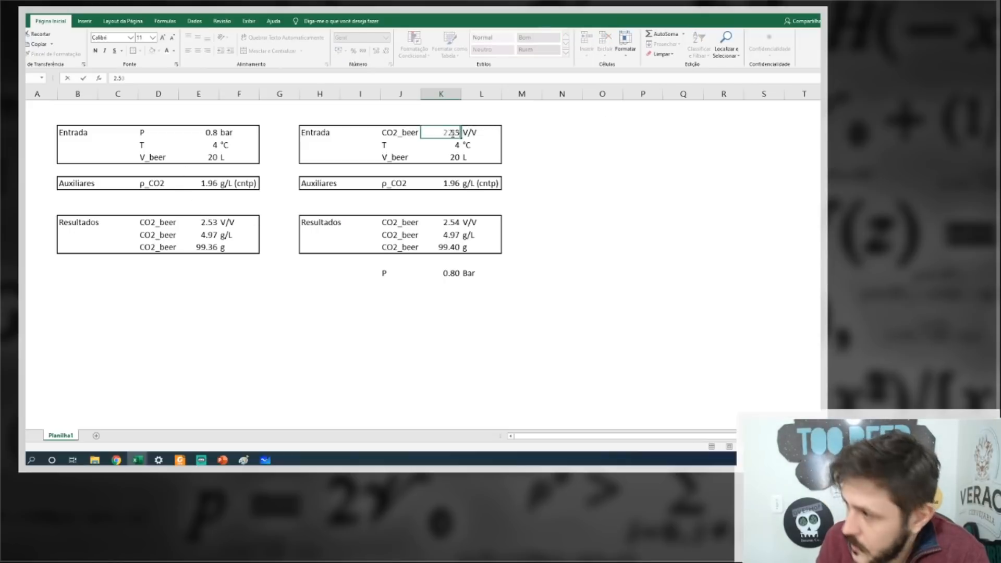
key(Return)
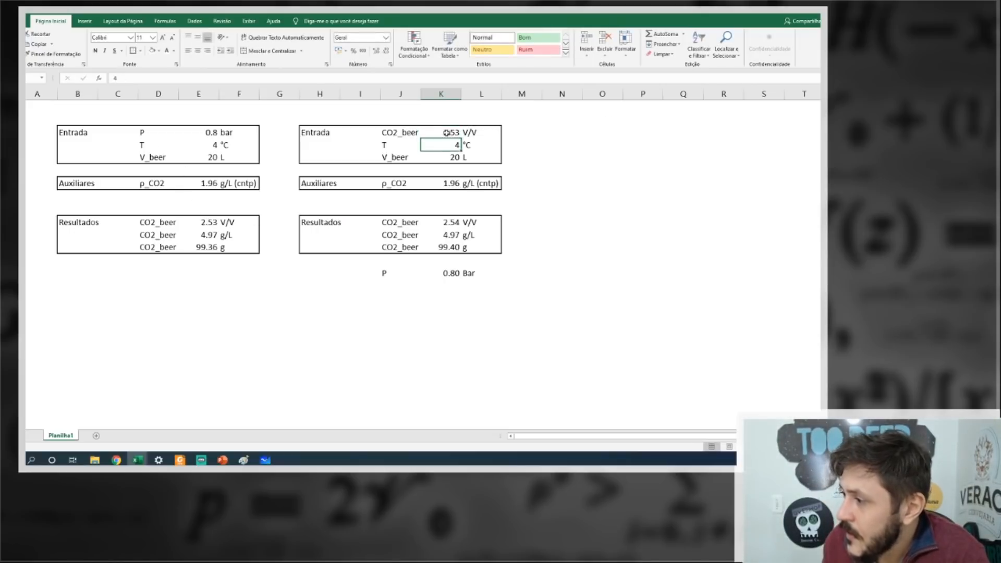
click(449, 235)
click(443, 132)
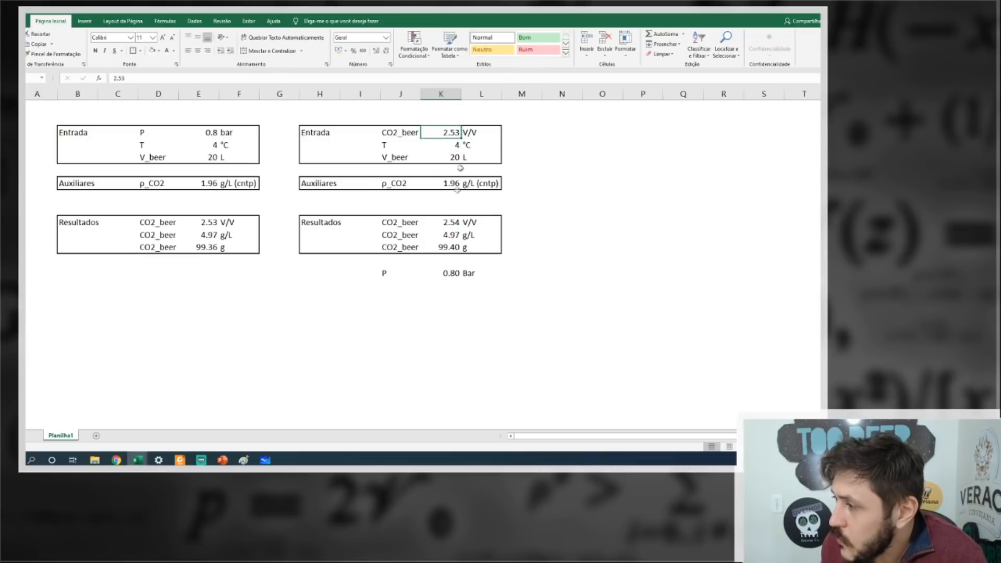
Clear the fixed g/L value from the second block's results and check which cells the P formula references.
drag(443, 234, 468, 234)
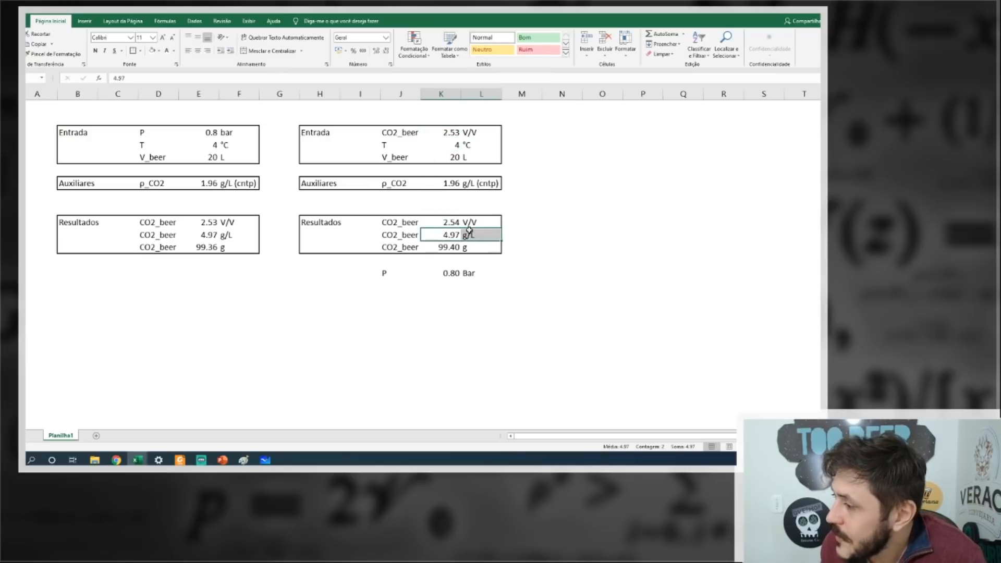
click(239, 285)
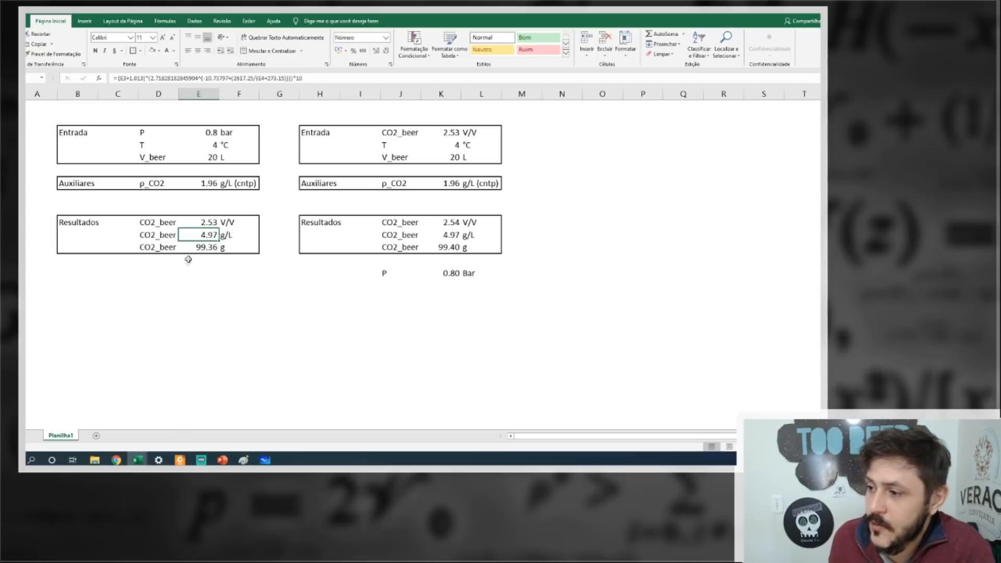
click(204, 221)
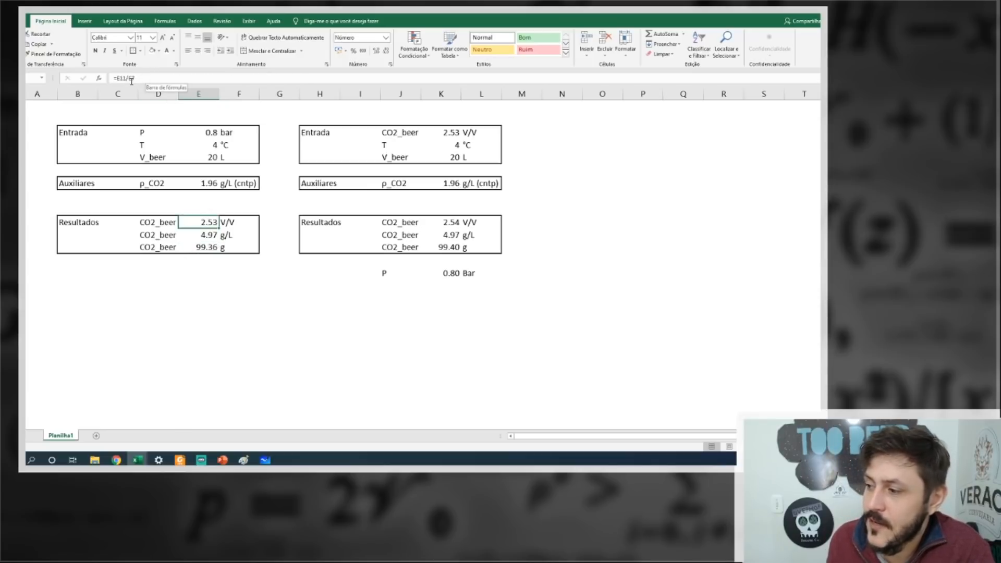
drag(452, 132, 473, 132)
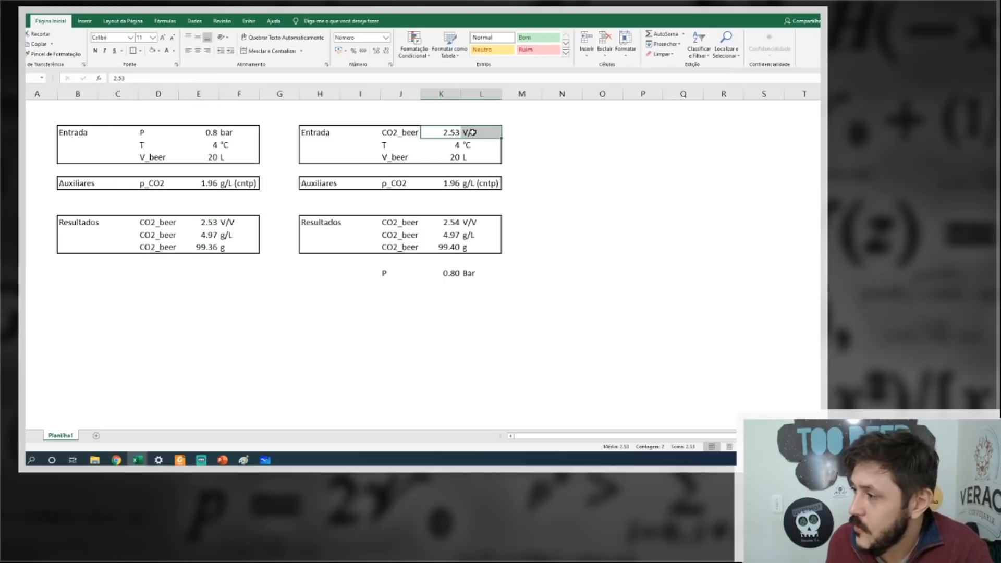
click(435, 235)
key(Delete)
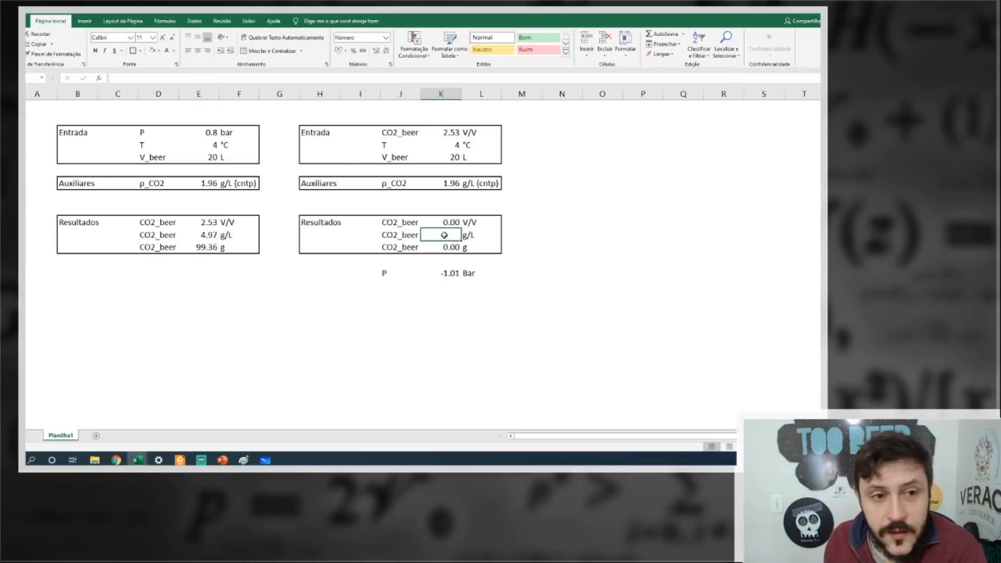
double_click(453, 272)
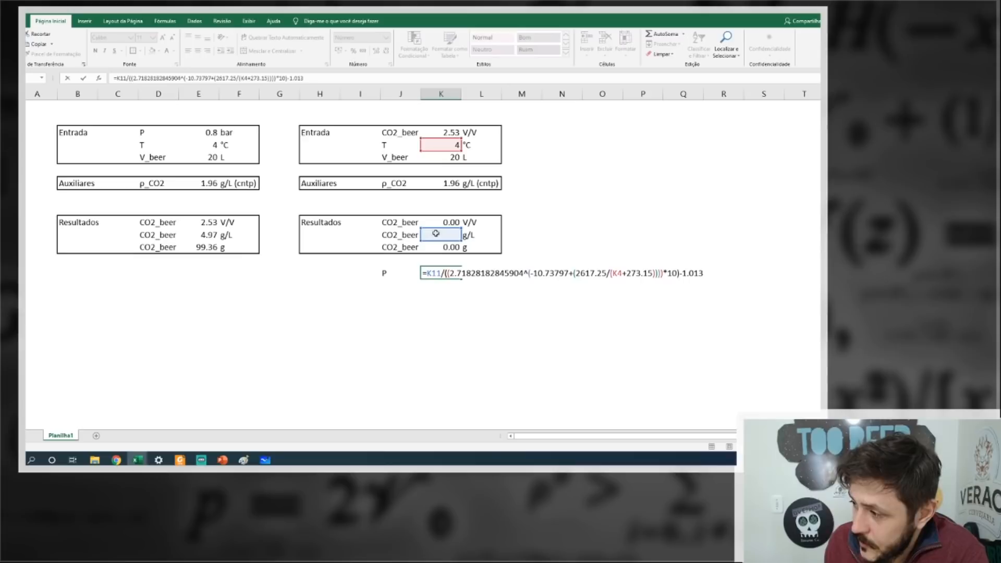
key(Escape)
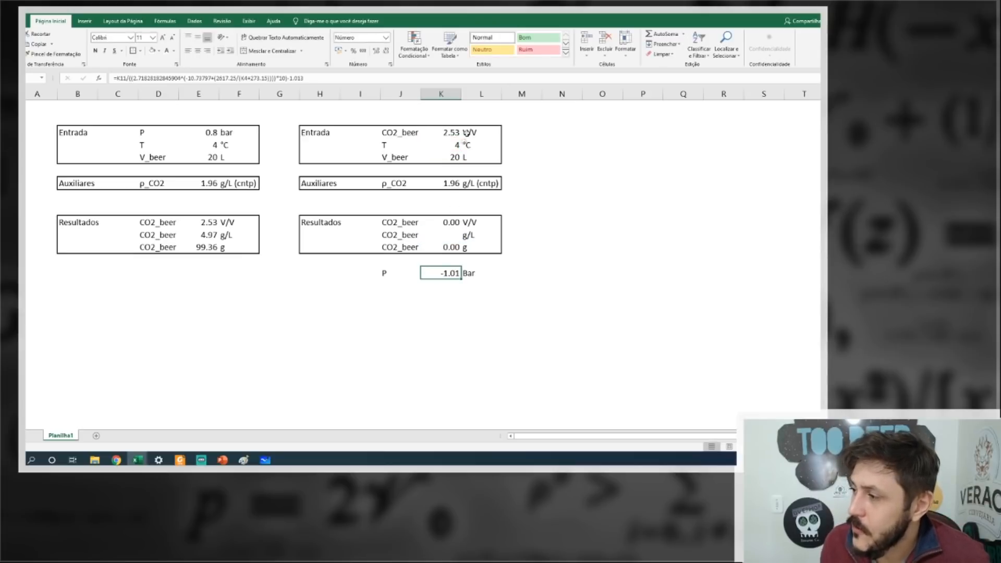
Calculate the second block's g/L result as the CO2_beer input in K3 multiplied by the CO2 density in K7.
click(446, 234)
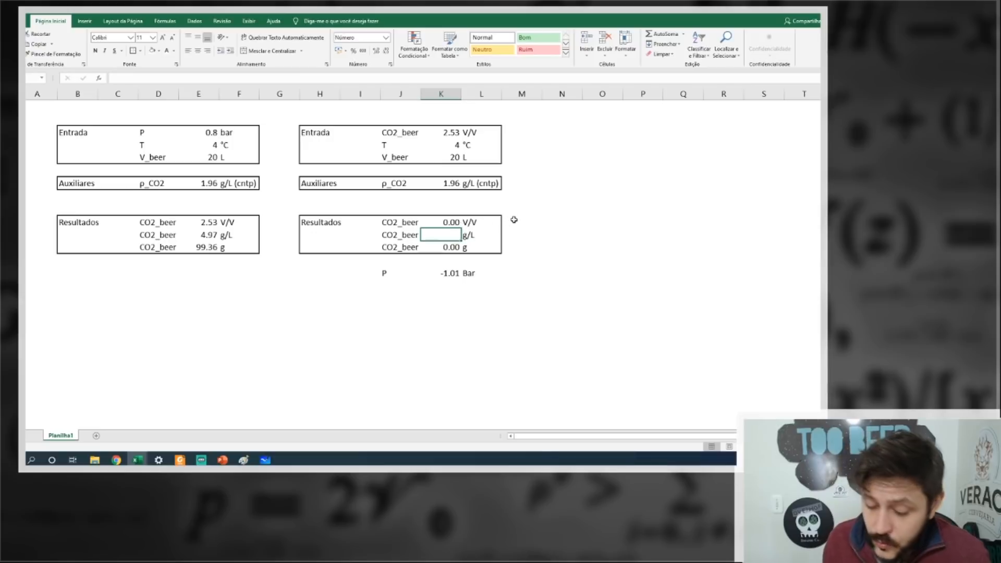
text(=)
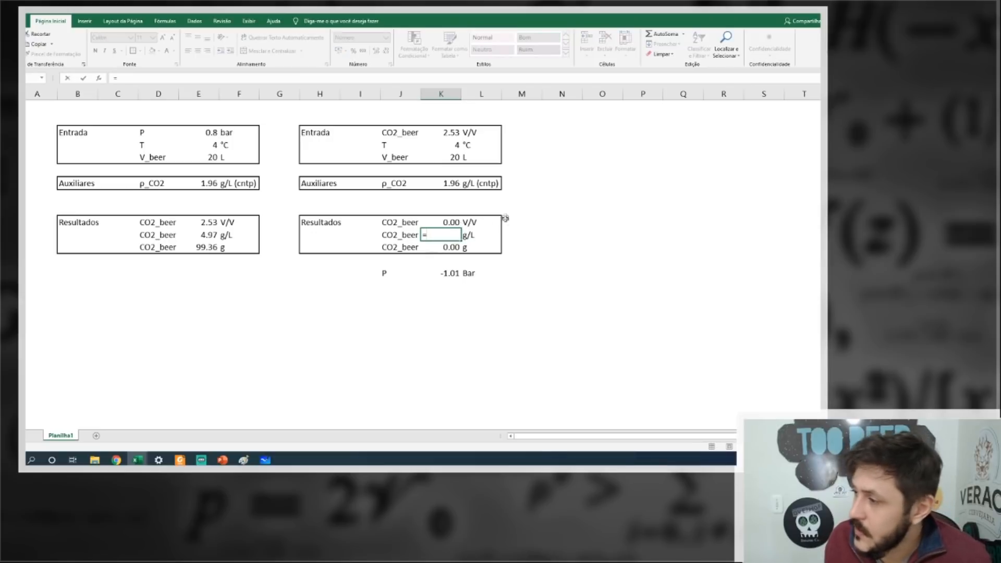
click(444, 134)
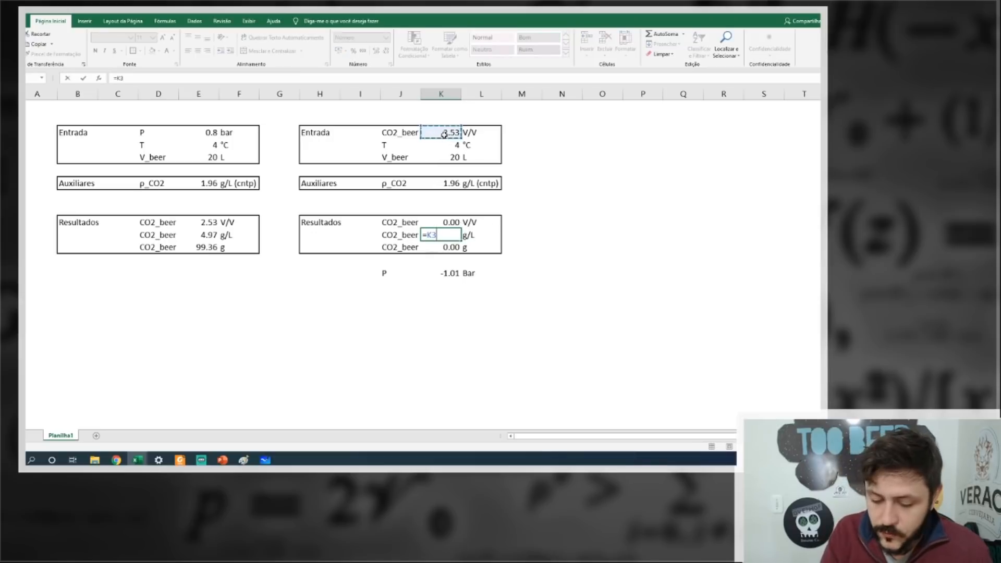
text(*)
click(443, 183)
key(Return)
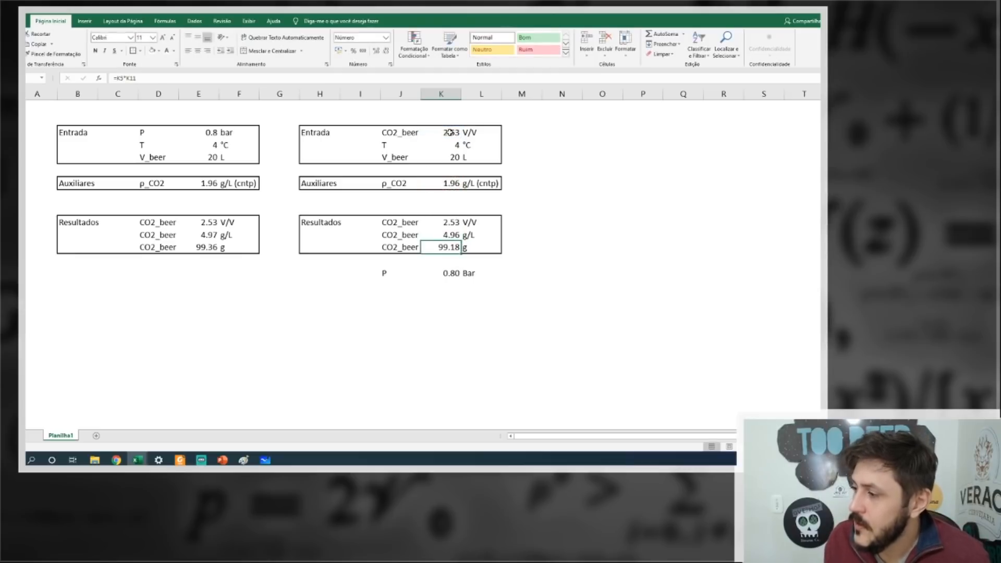
Compare the second block's g/L and pressure results with the first block's g/L result and pressure input.
drag(442, 235, 185, 235)
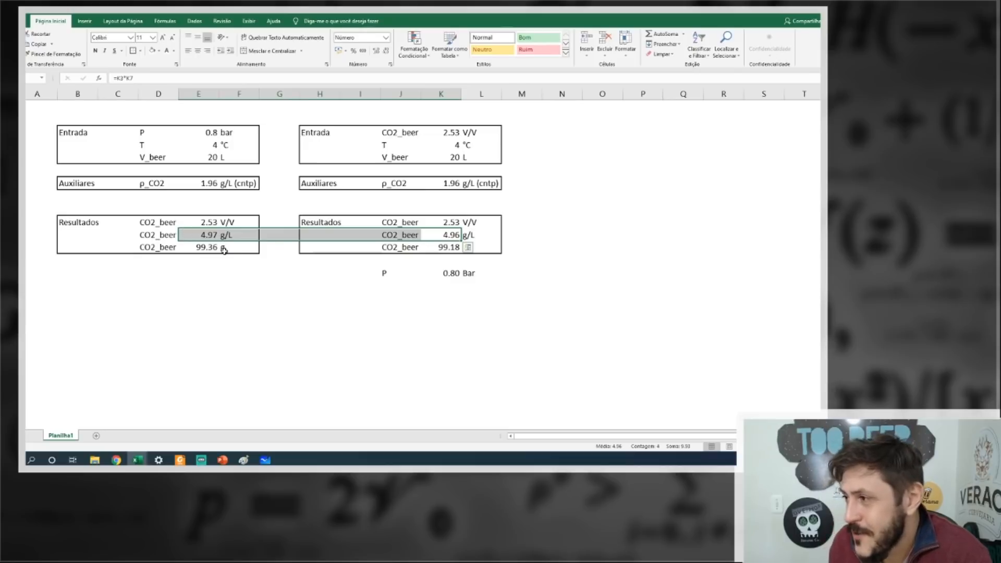
click(385, 321)
click(455, 273)
click(208, 130)
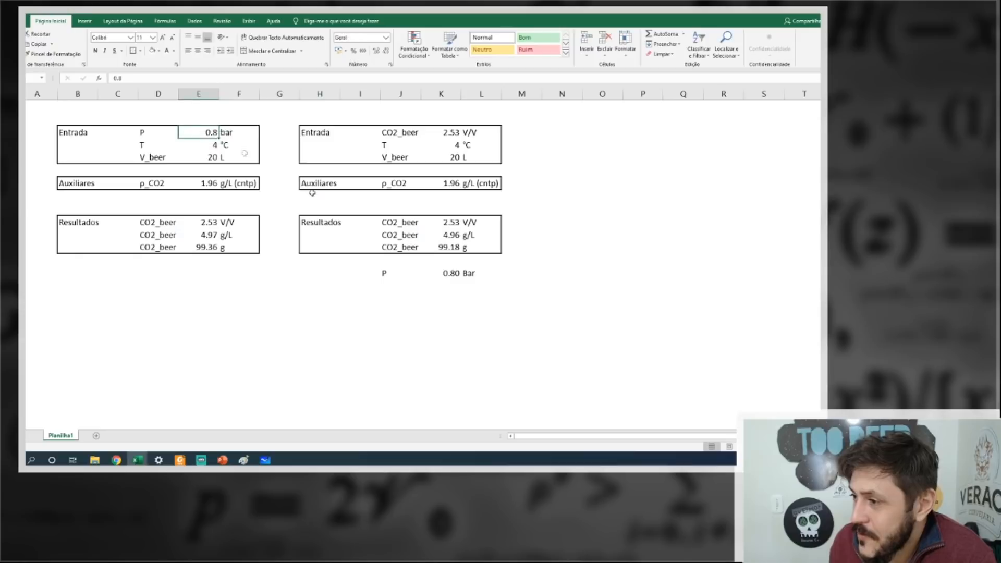
click(449, 275)
click(208, 135)
click(544, 297)
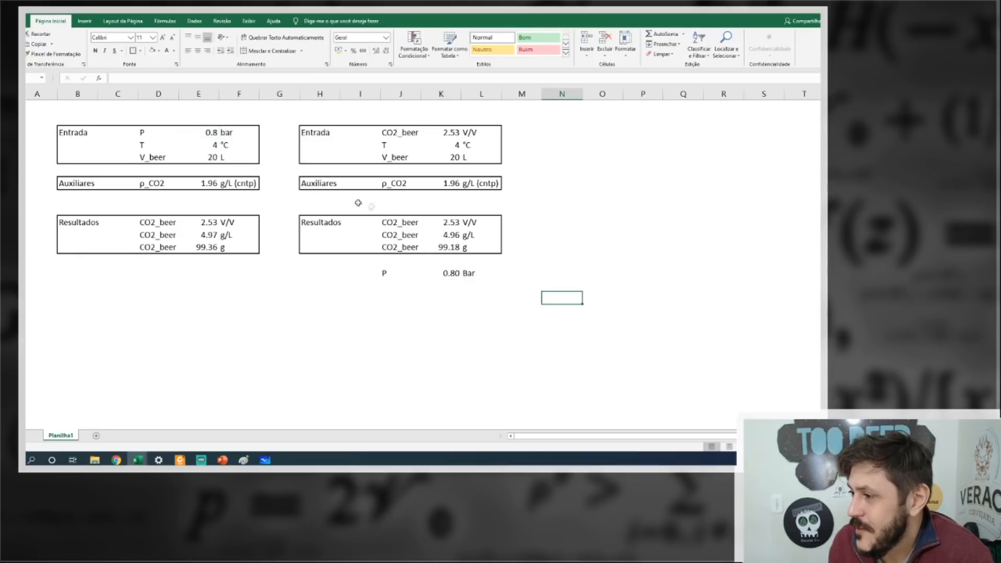
Insert a row directly below the Entrada boxes and label it "Resultado" in B6.
right_click(27, 171)
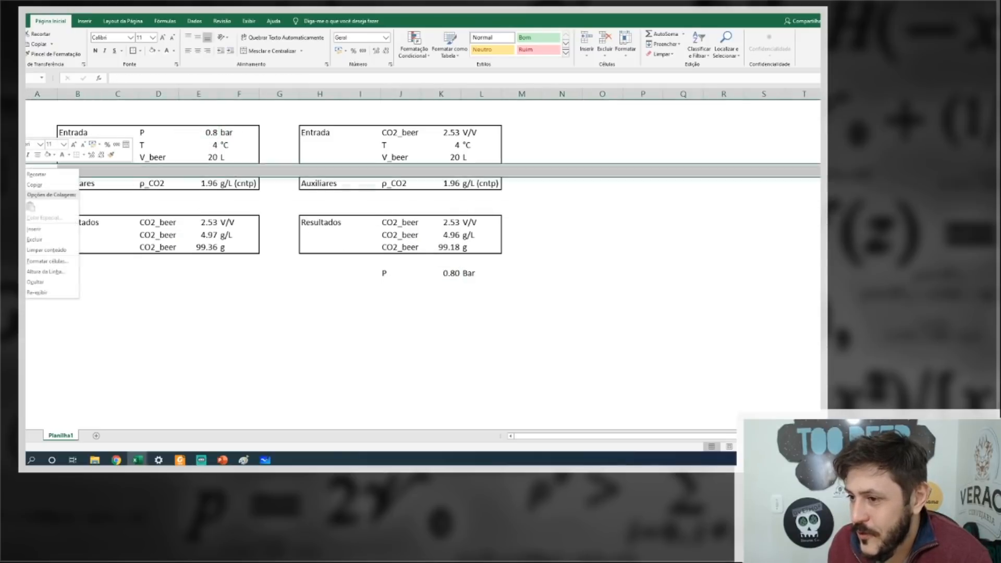
click(49, 231)
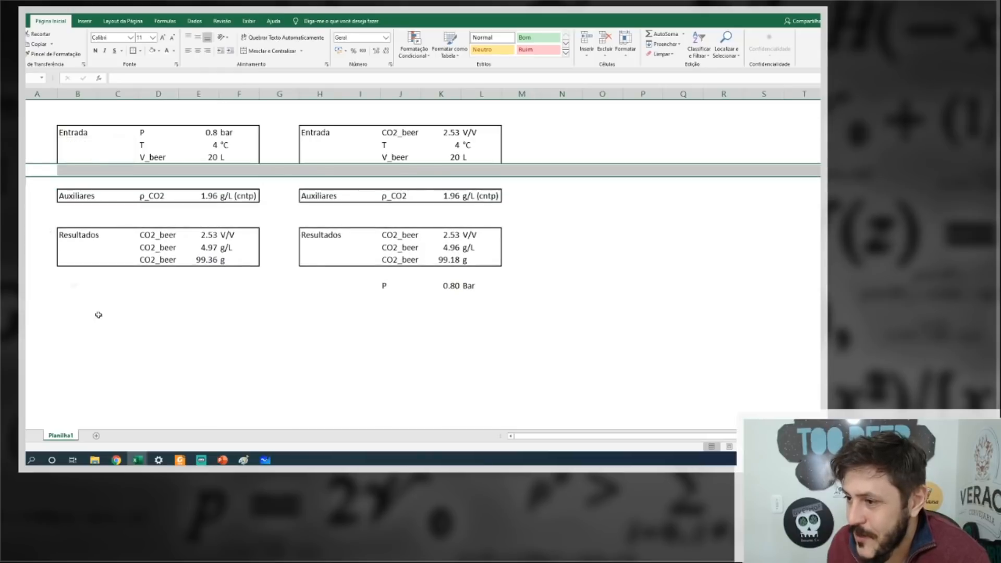
click(117, 336)
click(86, 166)
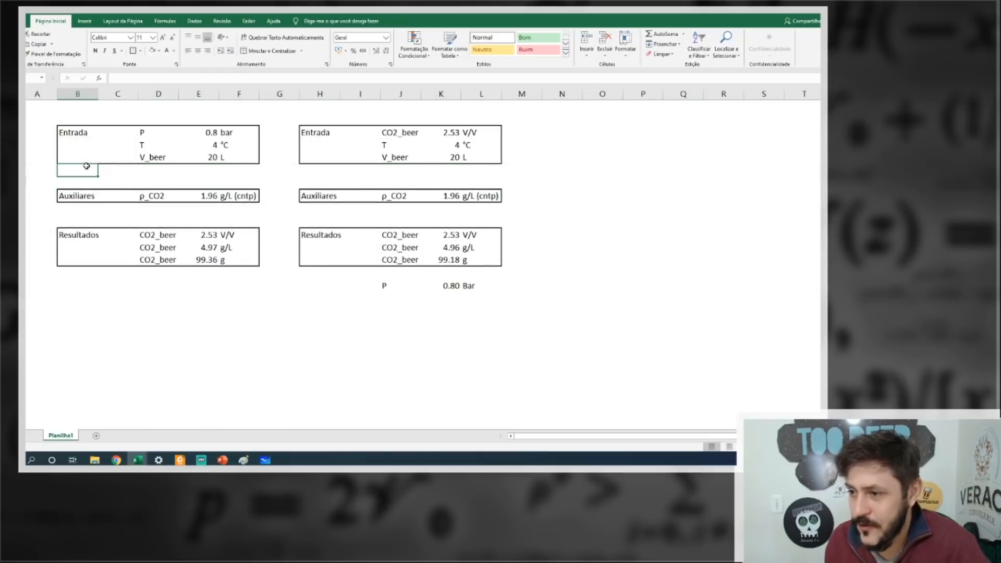
text(Resultado)
key(Tab)
key(Tab)
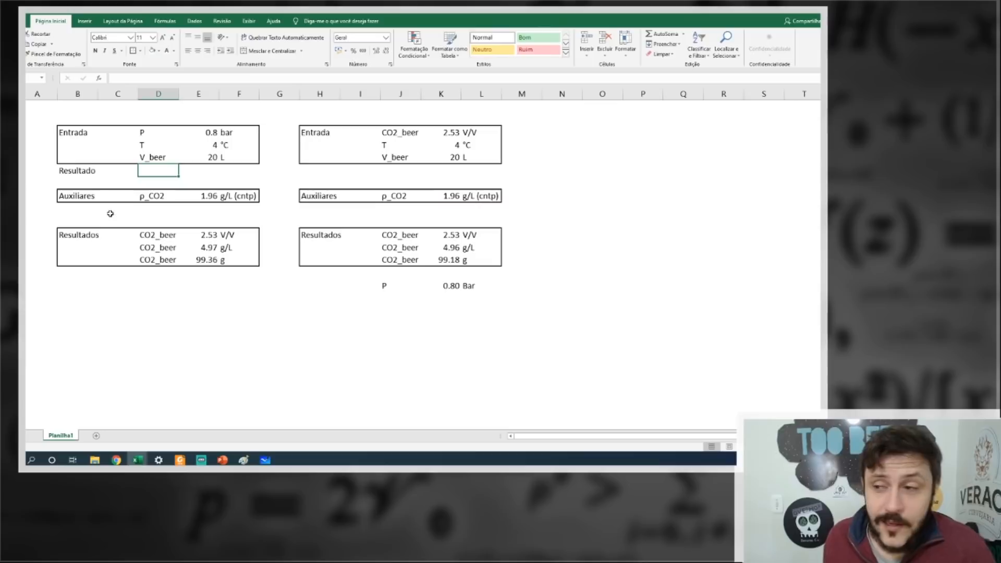
Link D6 to the CO2_beer V/V label in D11 and fill the formula across to F6 for value and unit.
text(=)
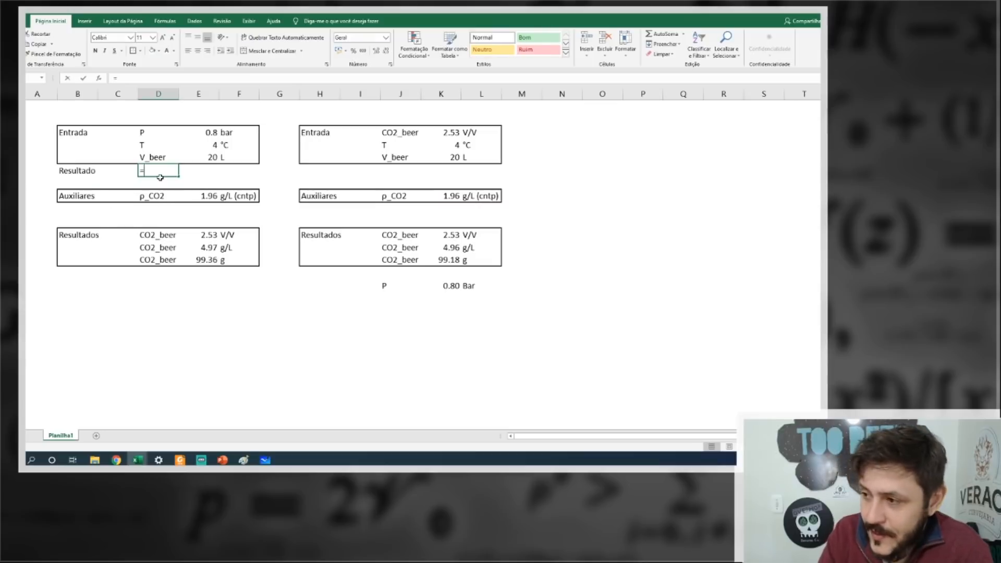
click(144, 235)
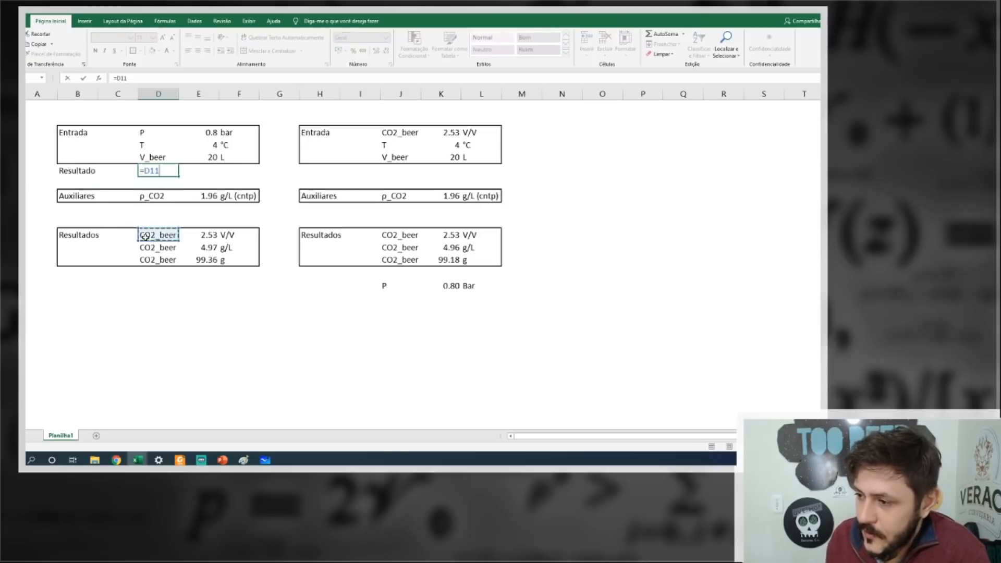
key(Return)
click(160, 172)
drag(179, 176, 249, 175)
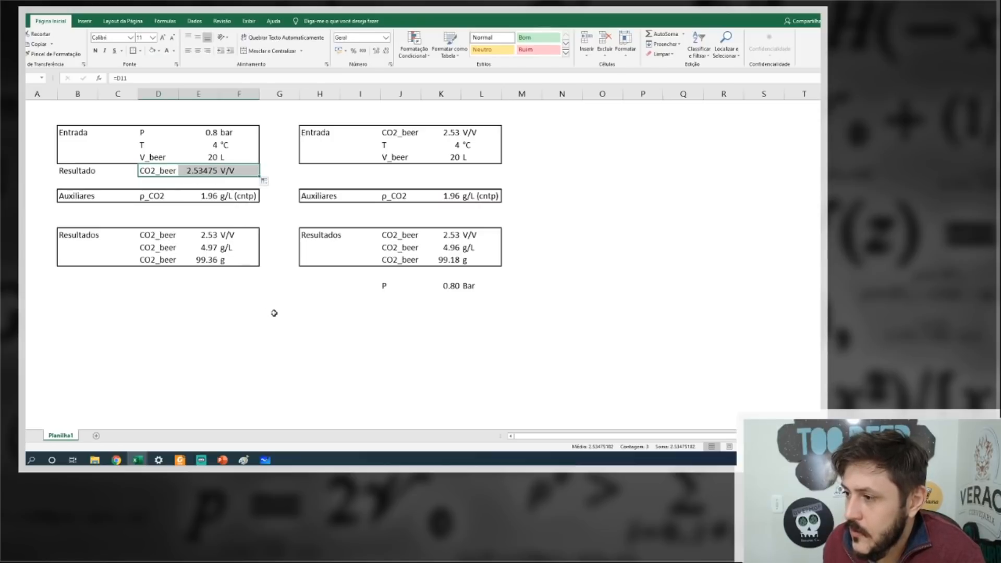
click(271, 268)
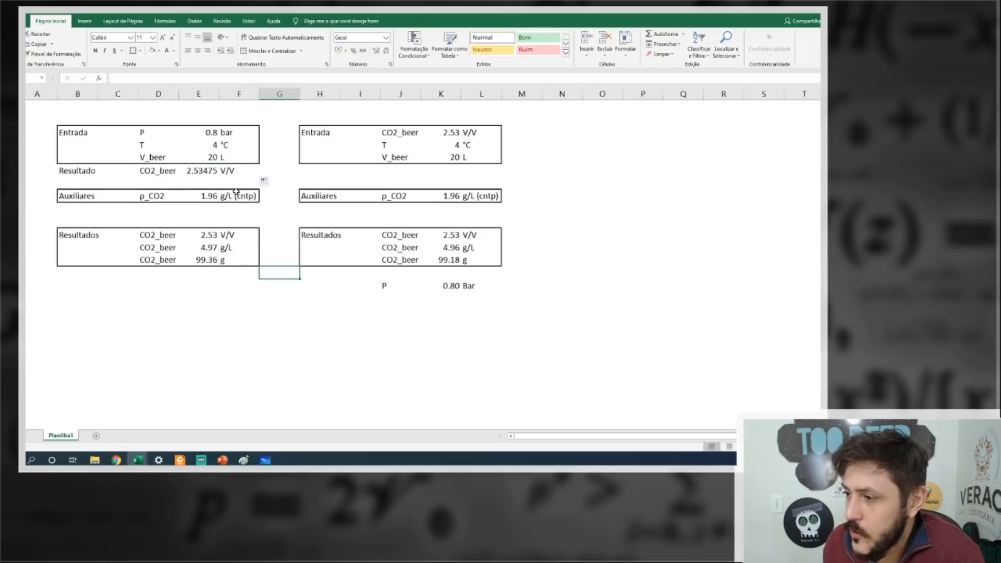
Move the second block's P result up to row 6 and link its label in H6 to B6.
click(314, 172)
text(=)
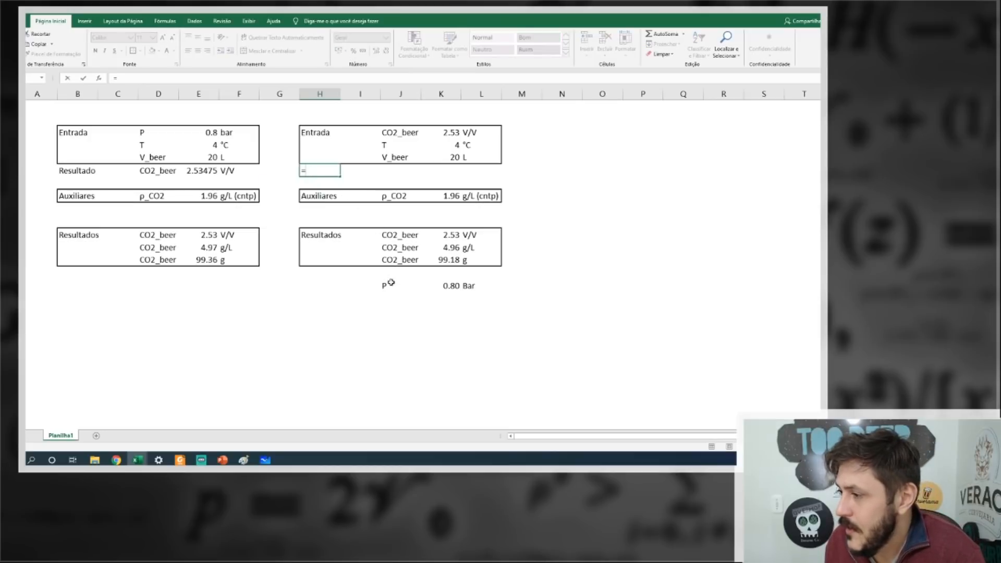
click(78, 170)
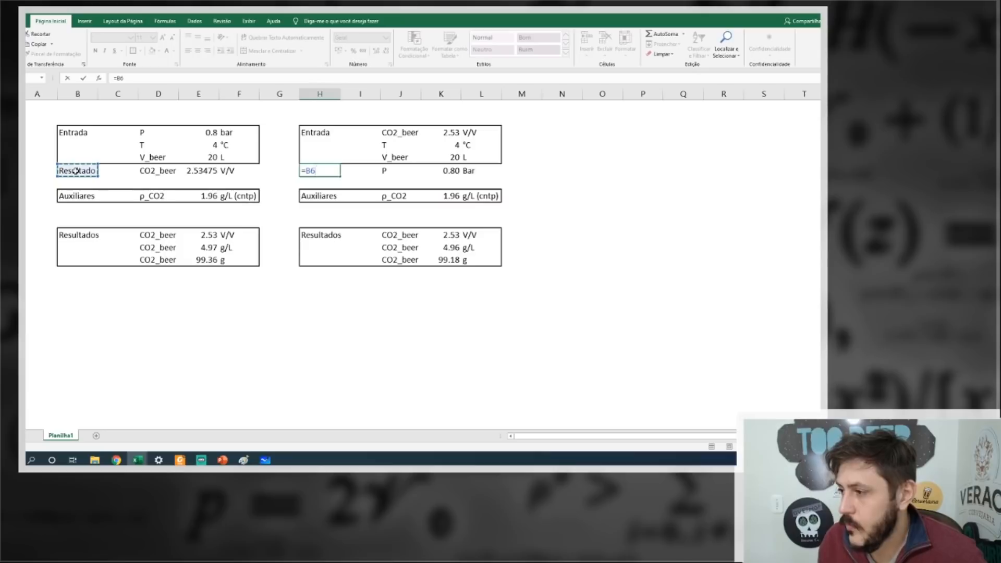
key(Return)
Make the Resultado row of both blocks bold and give it a border.
drag(67, 170, 489, 172)
click(95, 51)
click(133, 51)
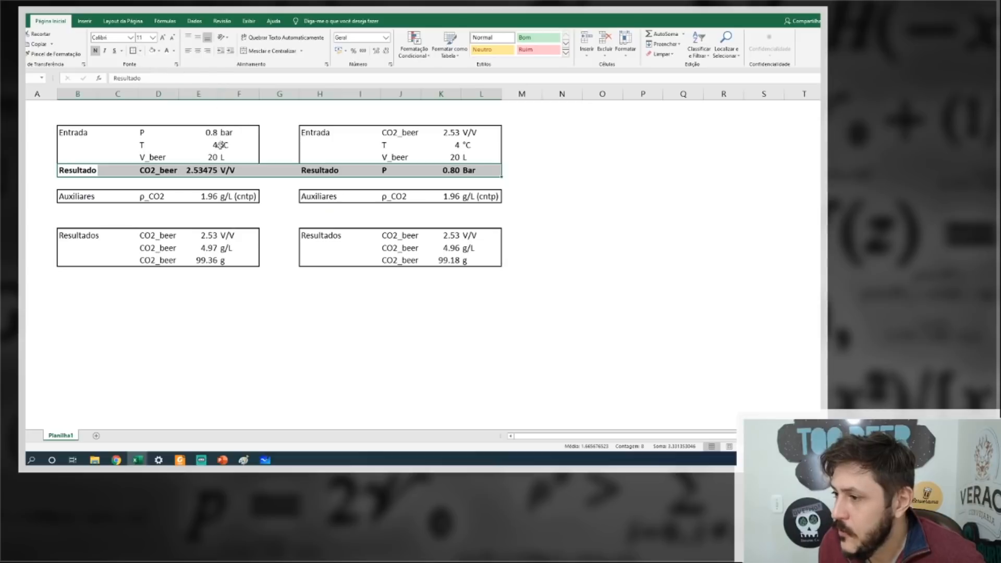
Show the first block's CO2_beer value in the Resultado row with one decimal place.
click(207, 170)
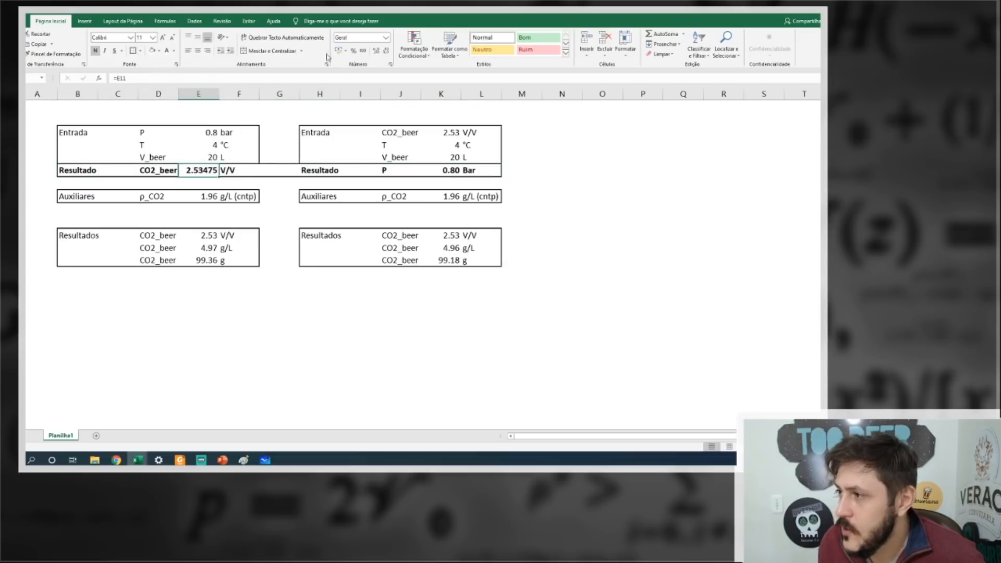
click(386, 51)
click(385, 51)
click(386, 50)
click(386, 50)
click(680, 158)
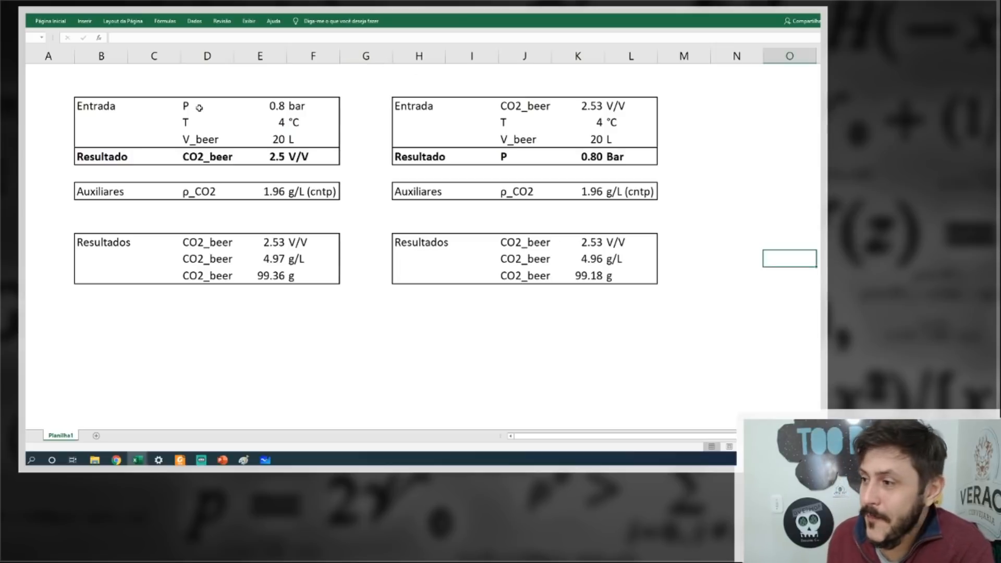
Review the inputs and Resultado row of the first block and of the second block.
drag(77, 101, 305, 158)
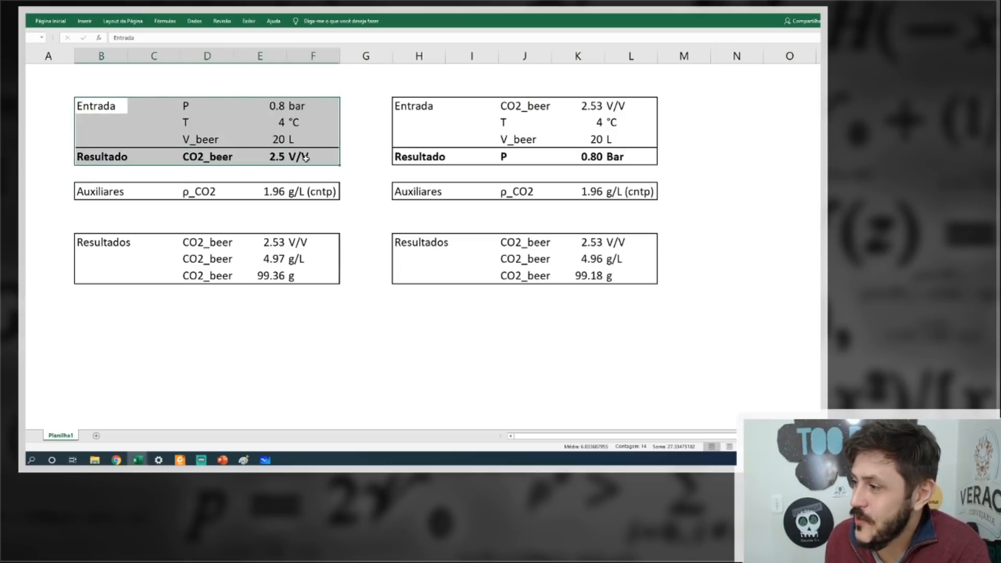
drag(408, 107, 658, 157)
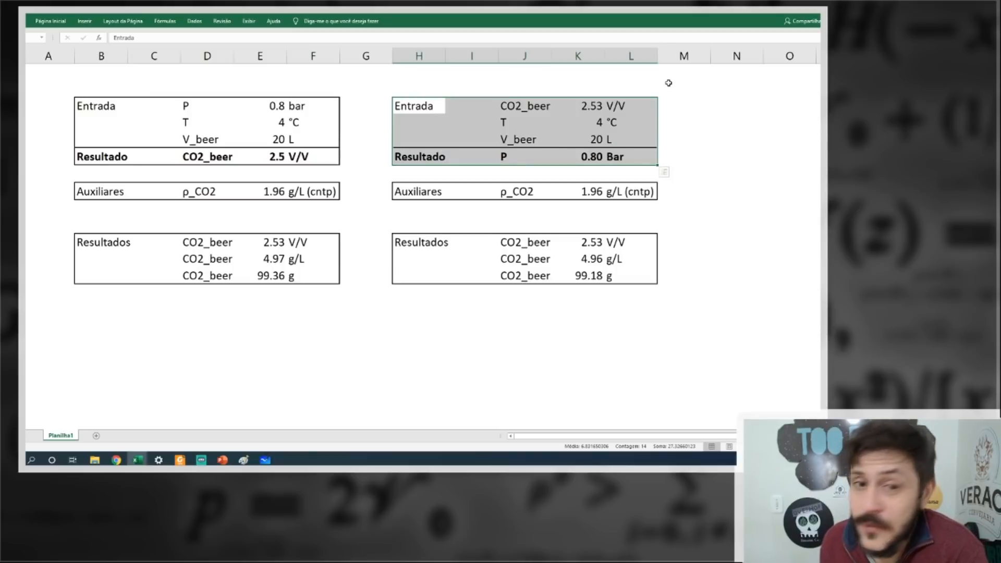
click(472, 325)
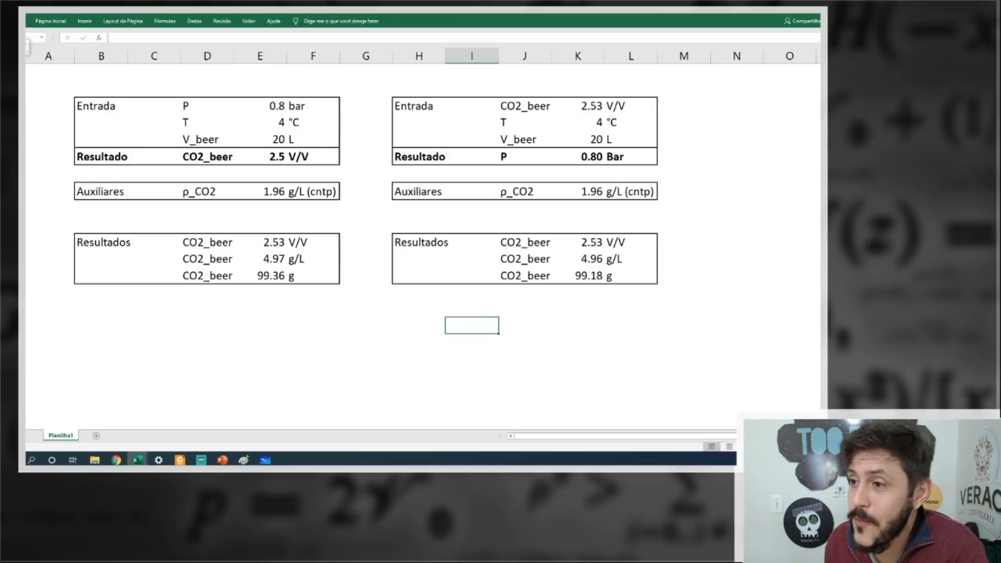
Switch to the workbook with the Calcs Básicos sheet and examine its V_head input and the "CO2 no head space" results.
click(371, 55)
click(372, 53)
drag(532, 441, 490, 440)
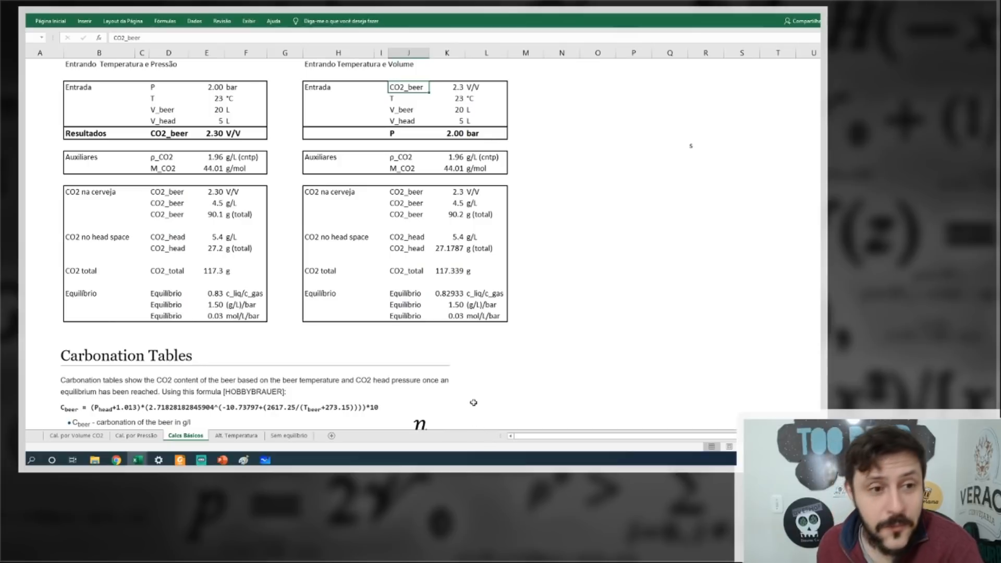
scroll(283, 264, up, 2)
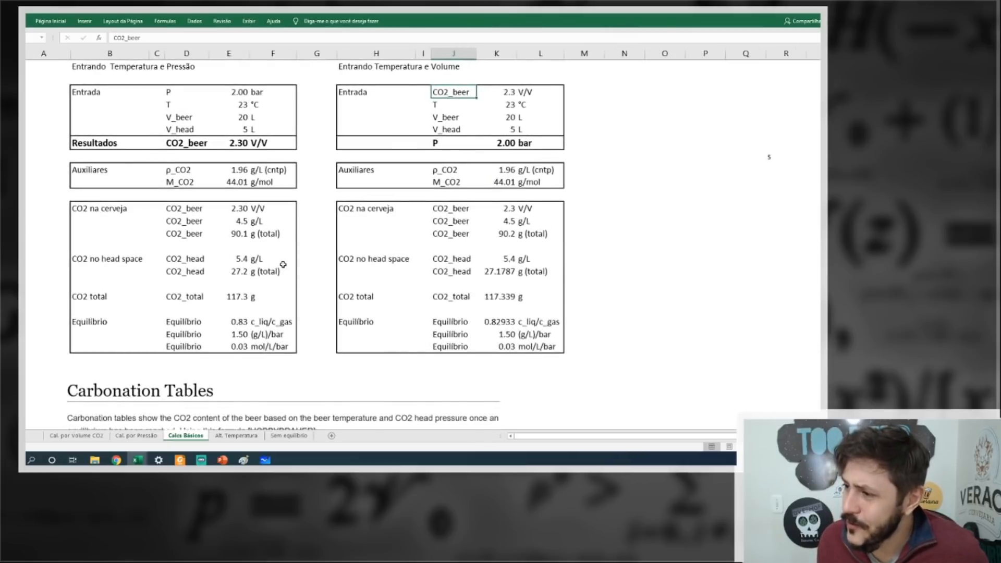
drag(553, 442, 516, 440)
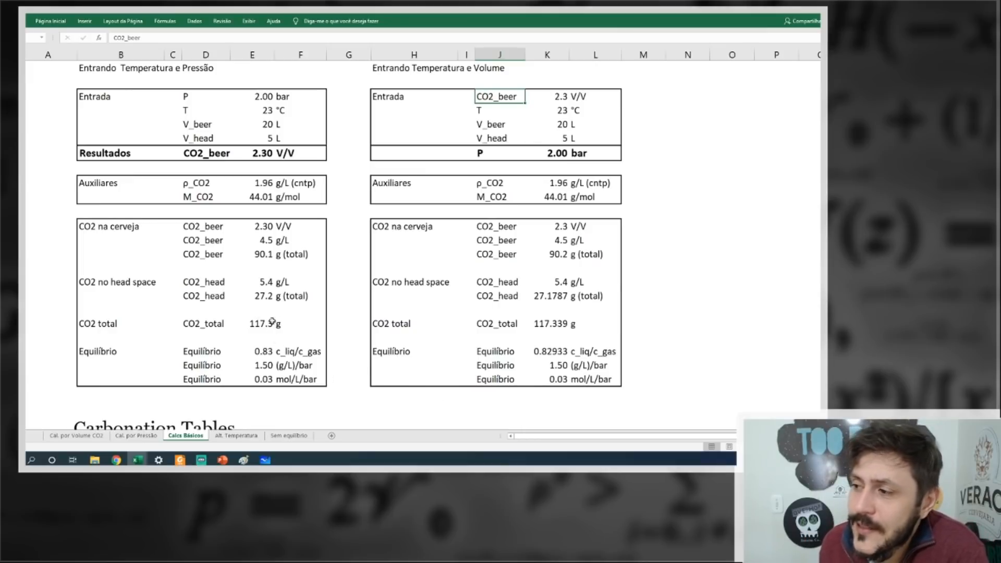
drag(205, 138, 239, 140)
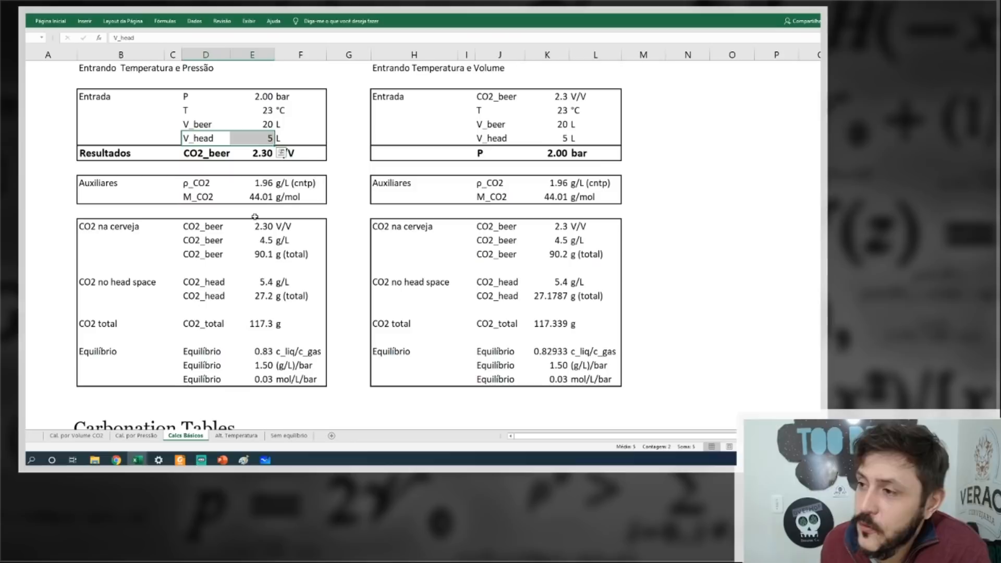
drag(90, 285, 295, 296)
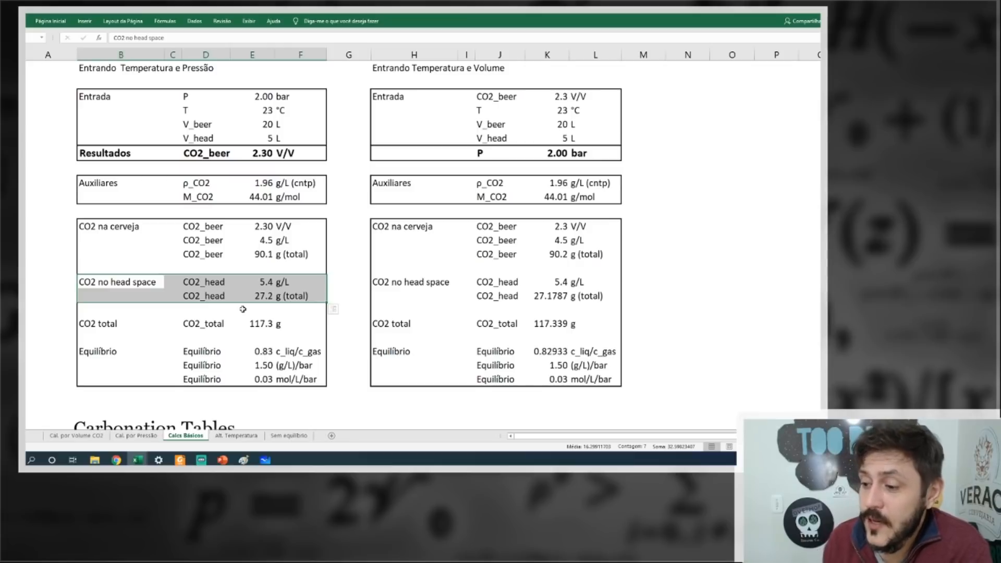
View the Cal. por Volume CO2 and Cal. por Pressão sheets, then examine the first block's V_beer and V_head inputs on Calcs Básicos.
click(78, 436)
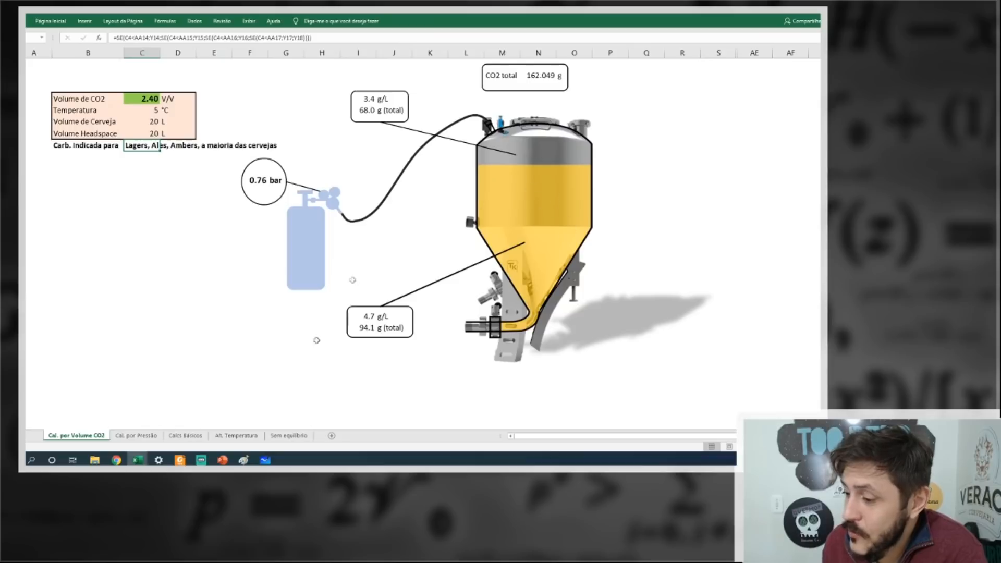
click(131, 435)
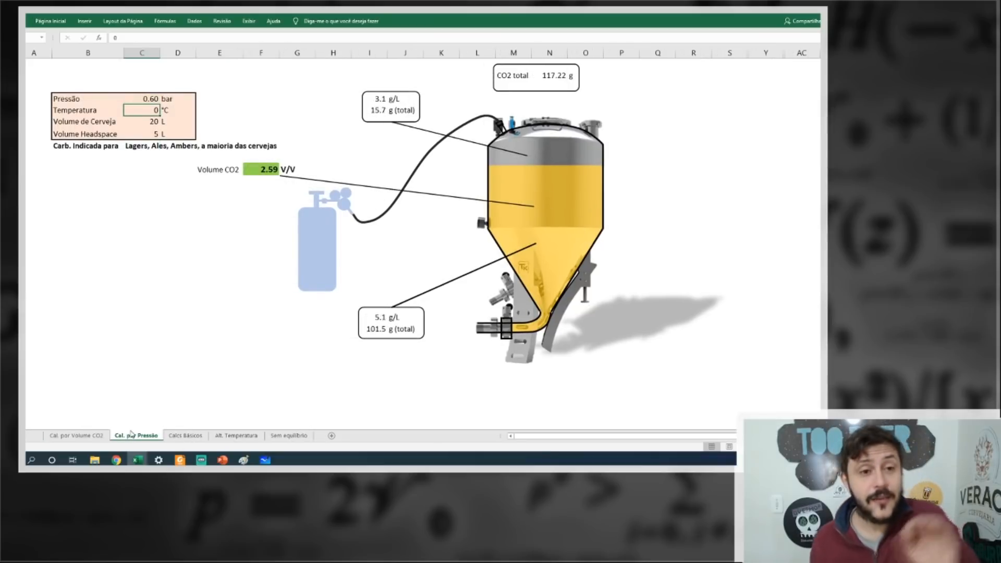
click(191, 436)
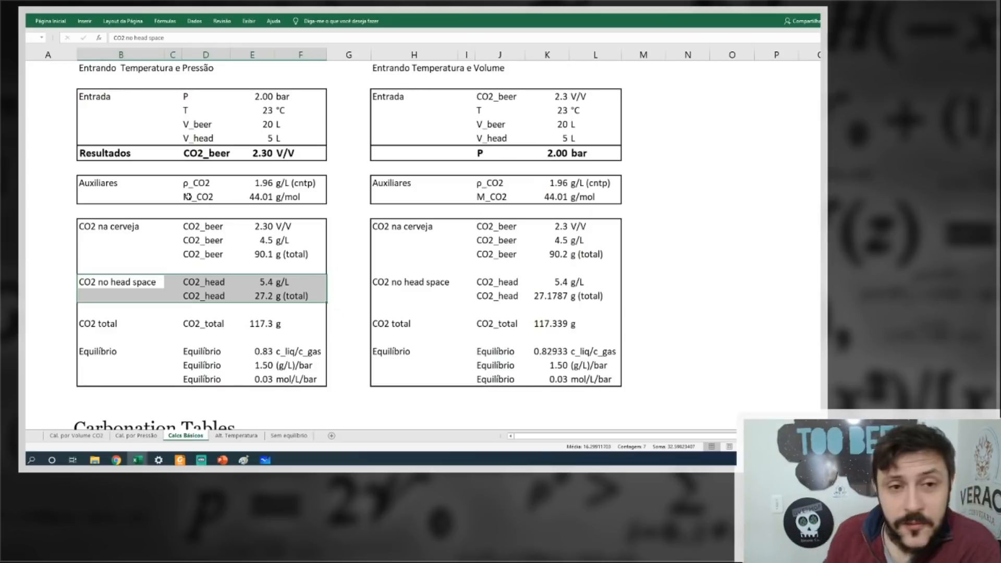
drag(198, 124, 307, 124)
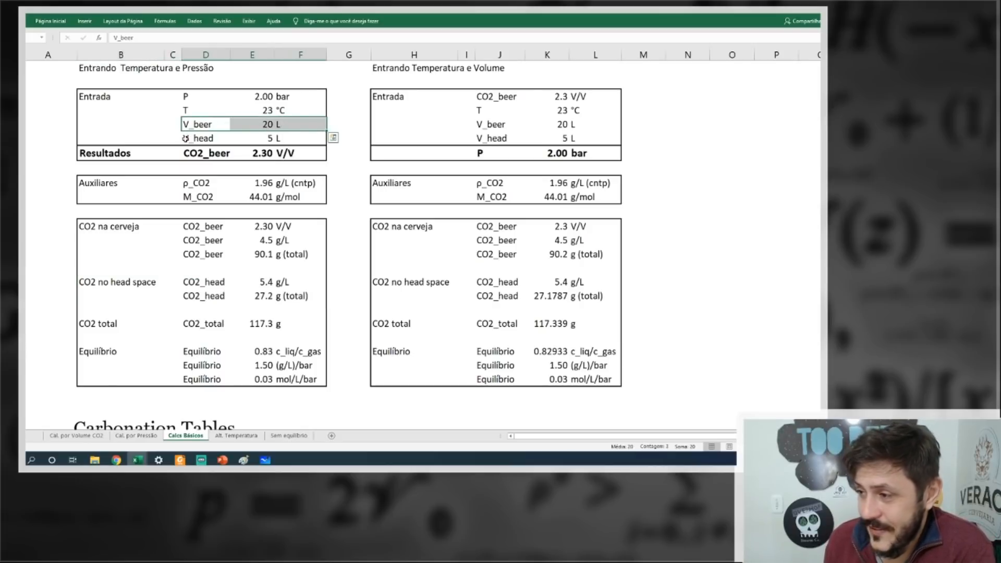
drag(185, 138, 263, 138)
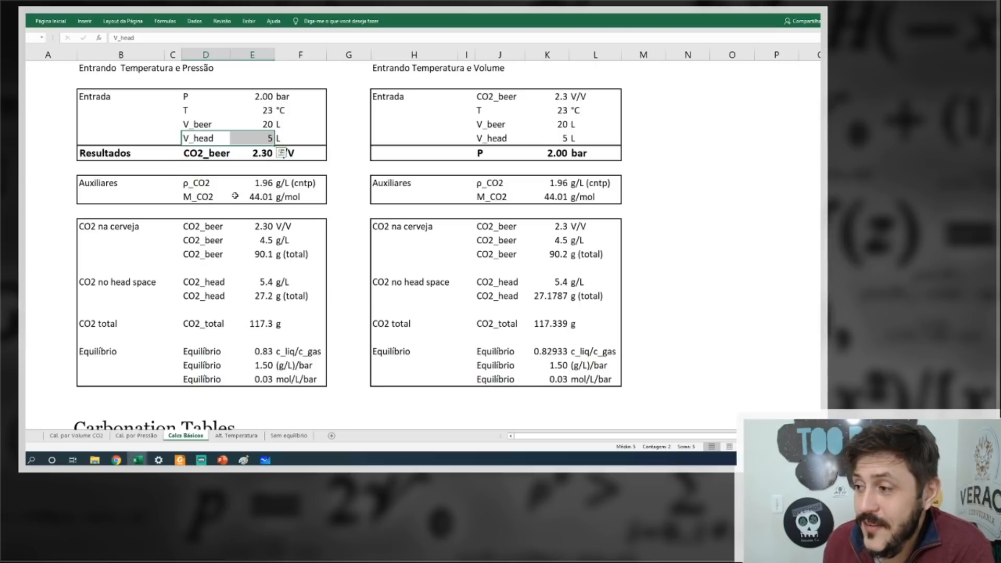
Set the first block's V_beer to 0 L and V_head to 26 L, and check its CO2_total and head-space total.
click(266, 124)
text(0)
key(Return)
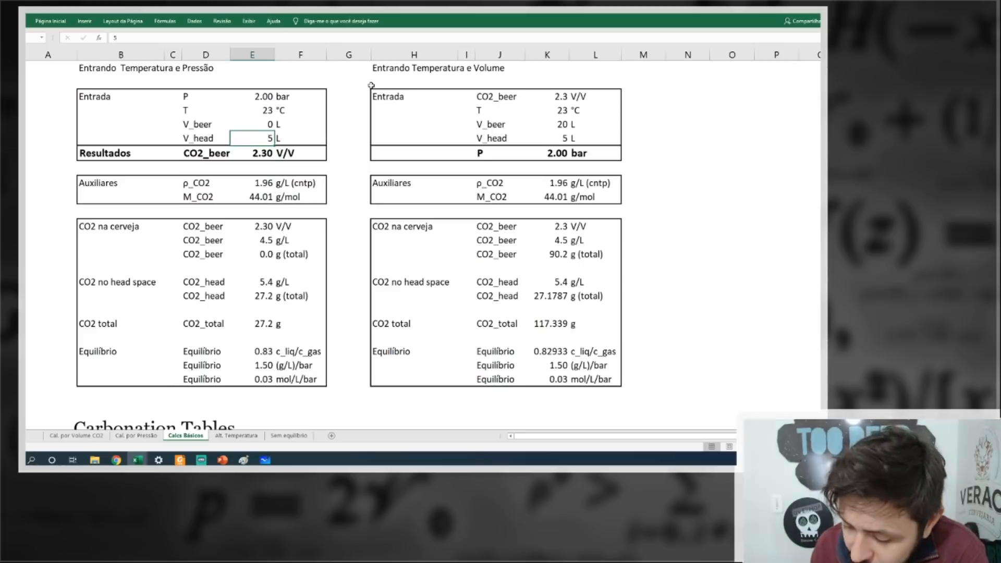
text(26)
key(Return)
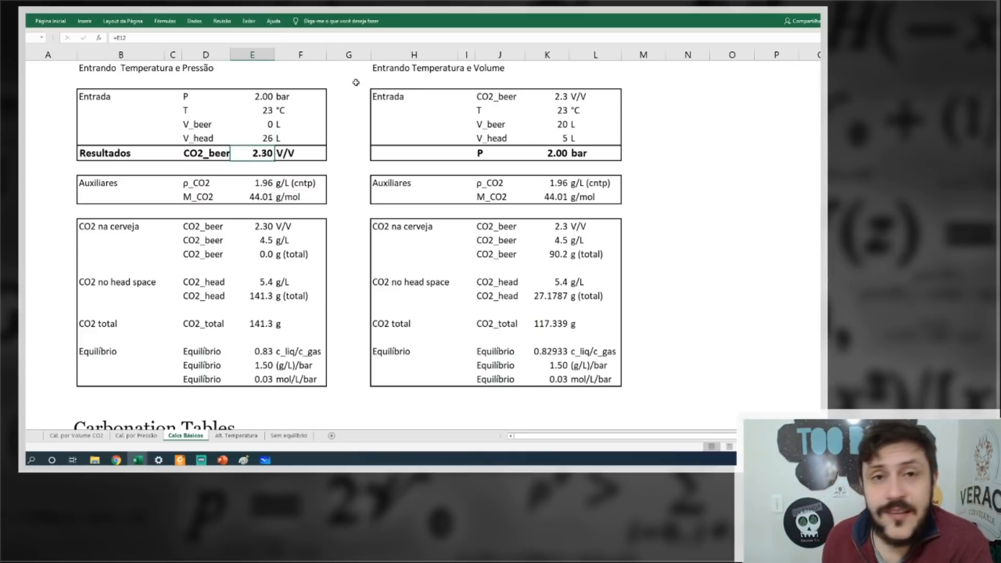
click(255, 324)
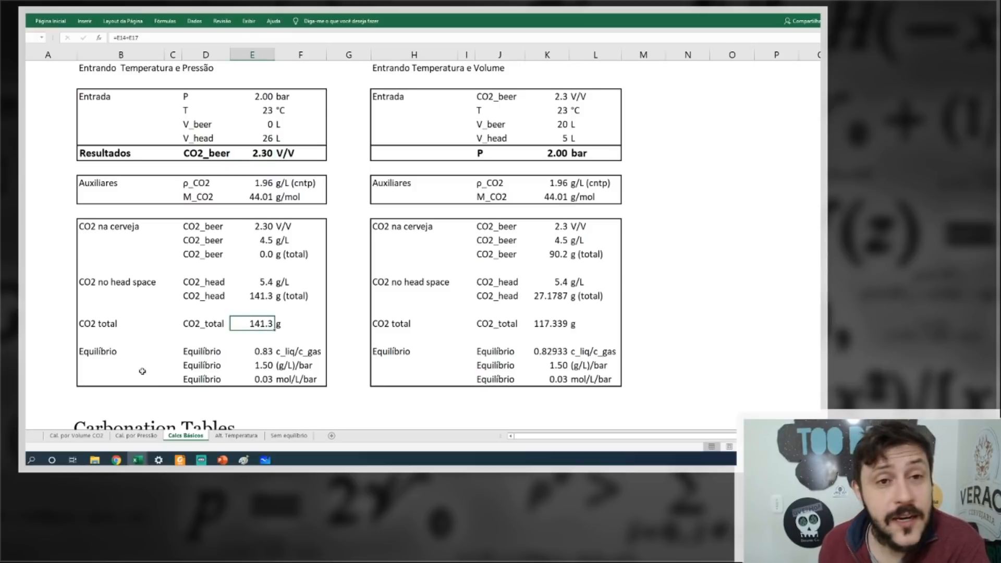
click(255, 295)
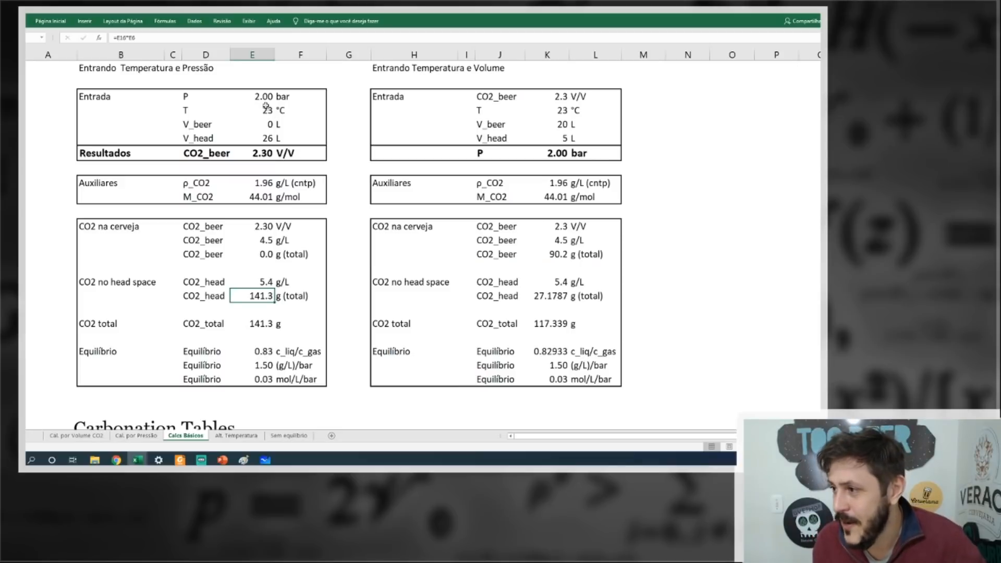
Set the first block's V_head to 260 L and check the total CO2 in the head space.
click(267, 138)
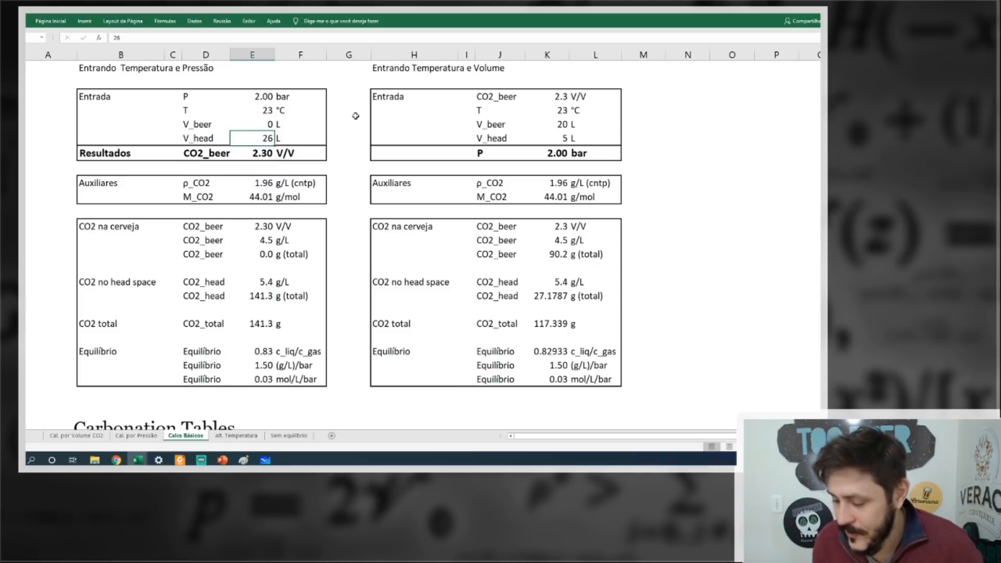
text(260)
key(Return)
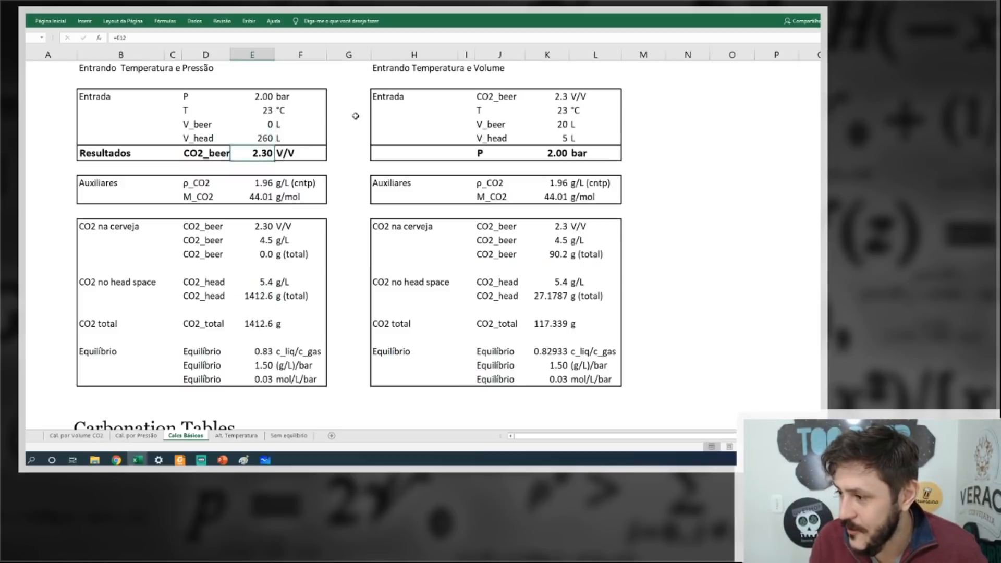
click(305, 139)
click(248, 296)
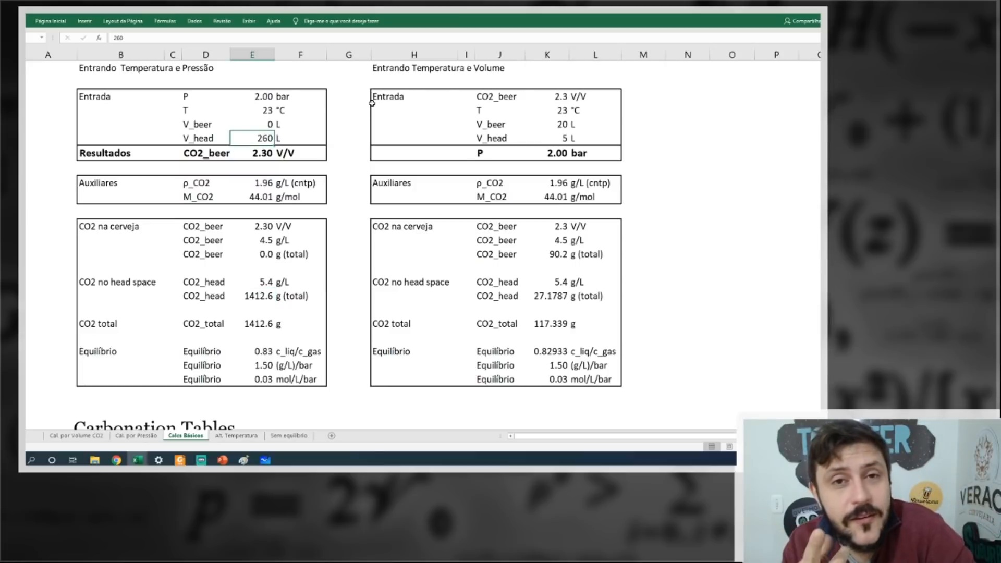
Set the first block's V_head to 20000 L and divide its head-space CO2 total by 1000 in the cell directly below.
text(20)
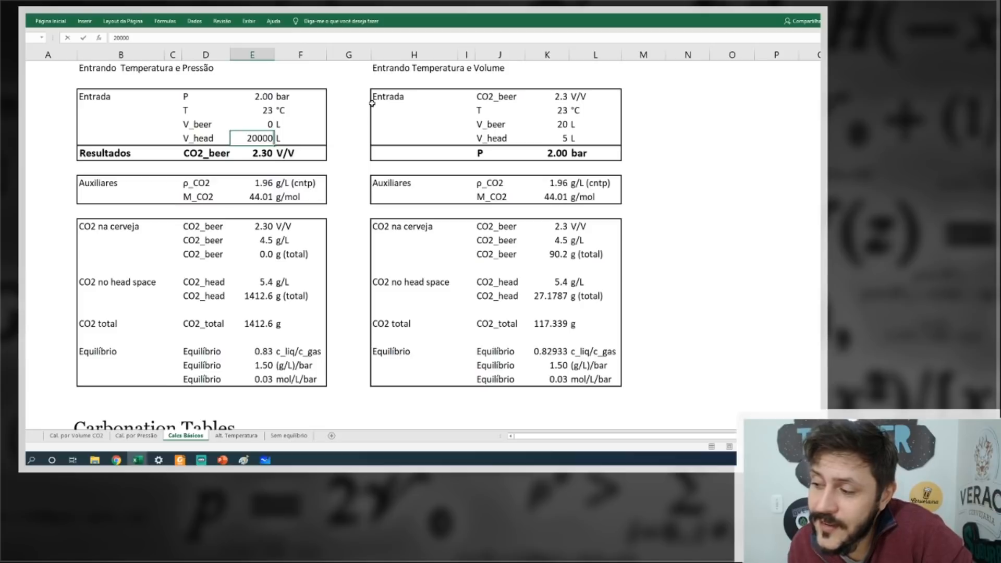
key(Return)
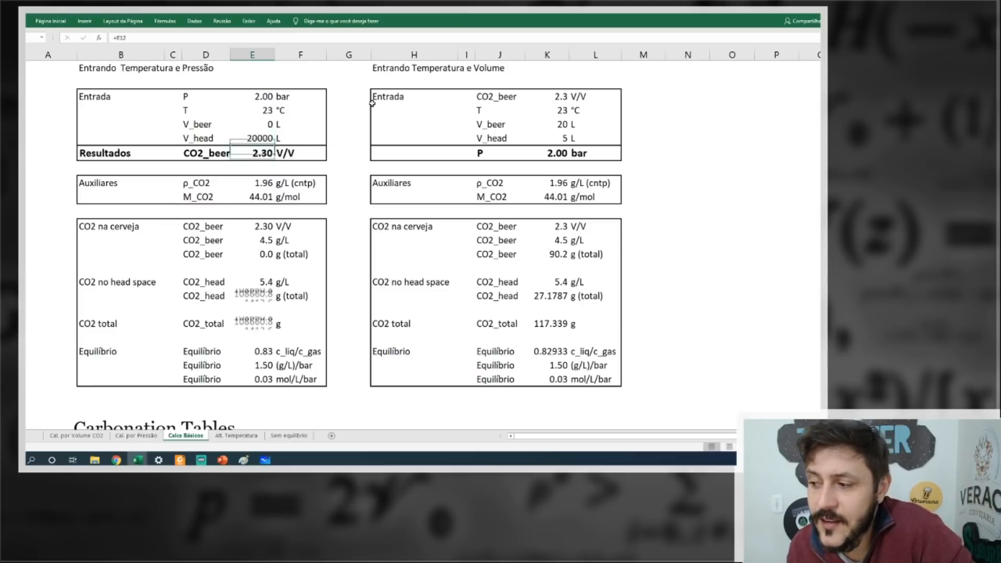
click(253, 227)
click(253, 309)
text(=)
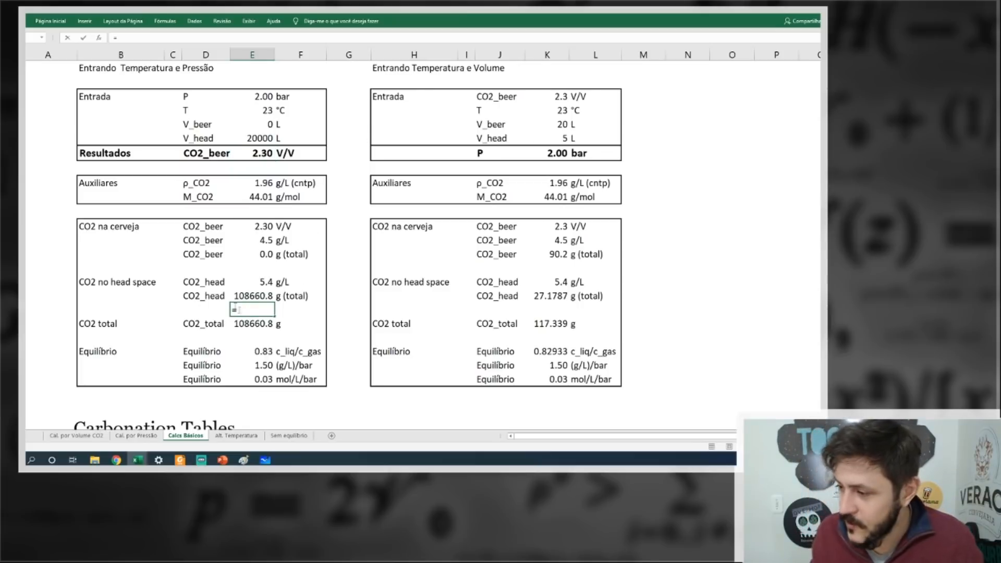
click(255, 296)
text(/1000)
key(Return)
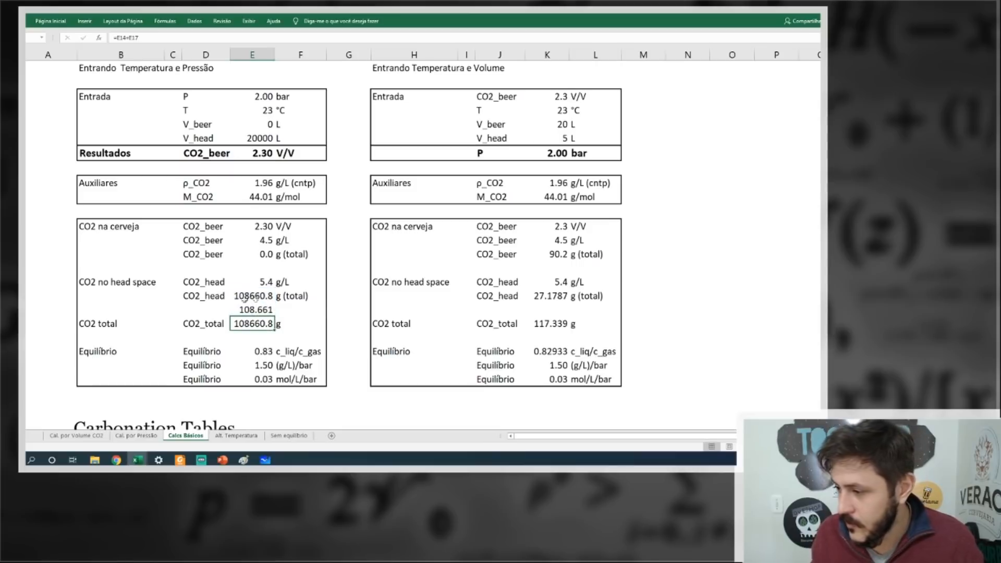
click(301, 308)
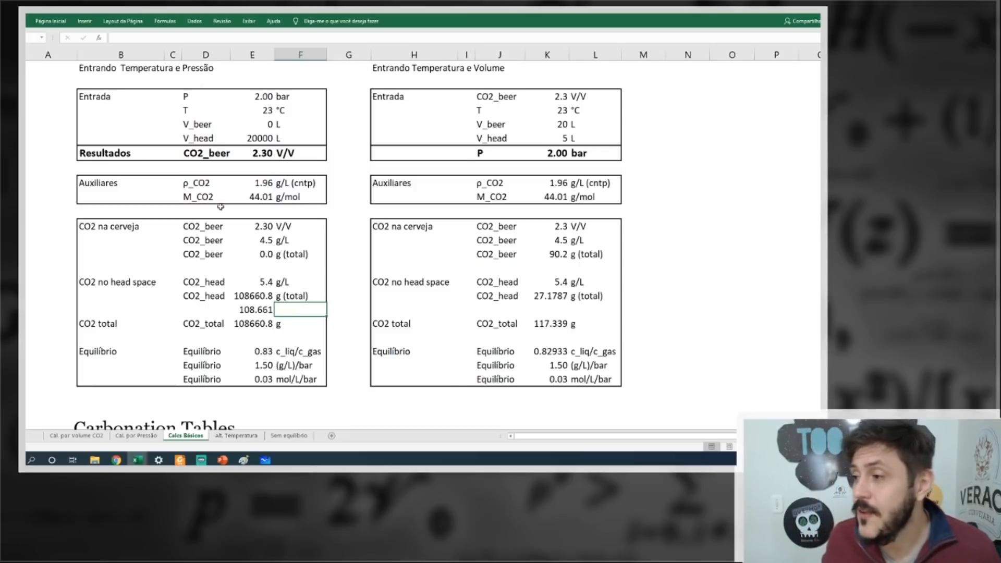
Set the first block's V_head to 50 L and clear the conversion formula below its head-space CO2 total.
click(264, 136)
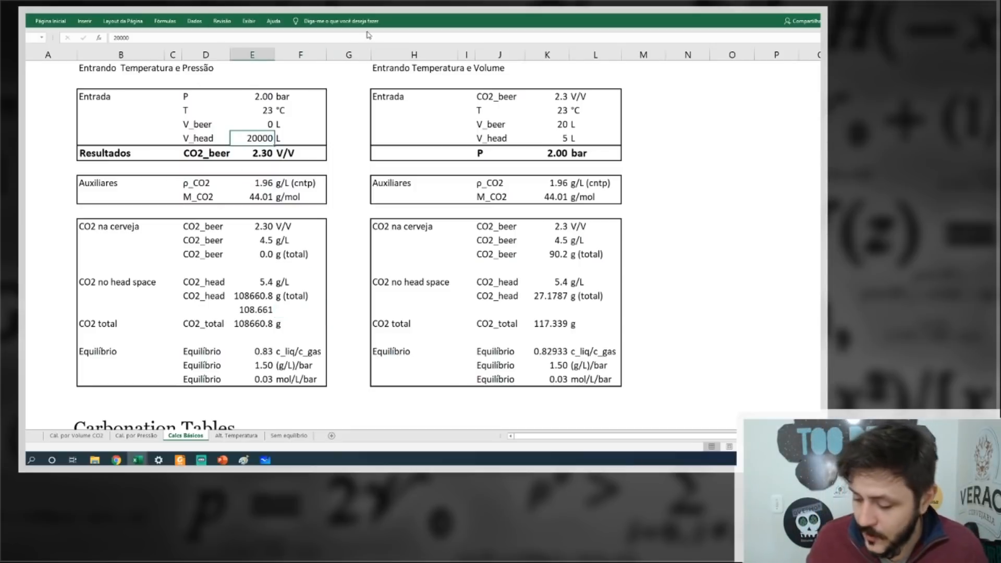
text(50)
key(Return)
click(256, 310)
key(Delete)
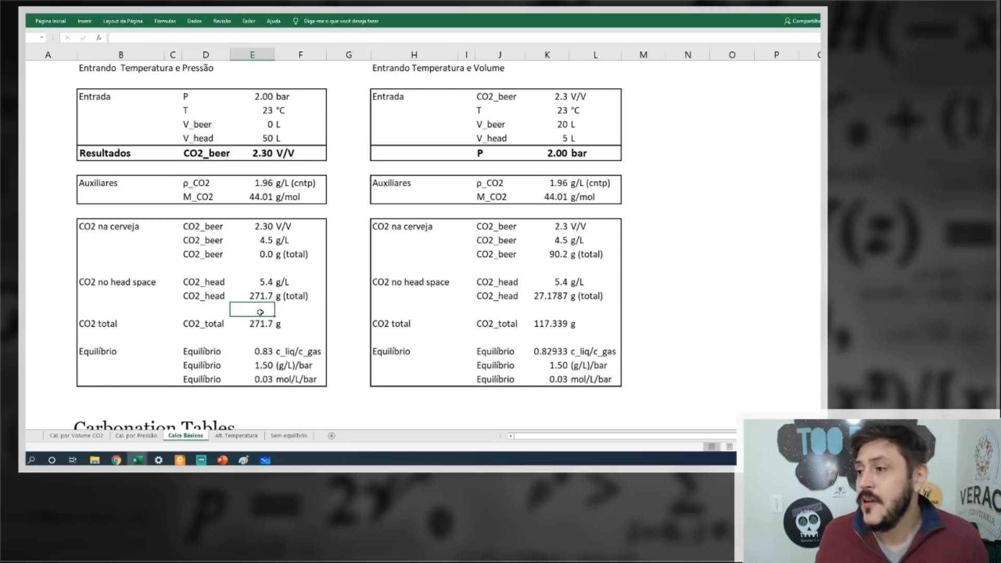
Set the first block's pressure to 0.8 bar and temperature to 4 °C, and check its CO2_total for the given V_head.
click(263, 98)
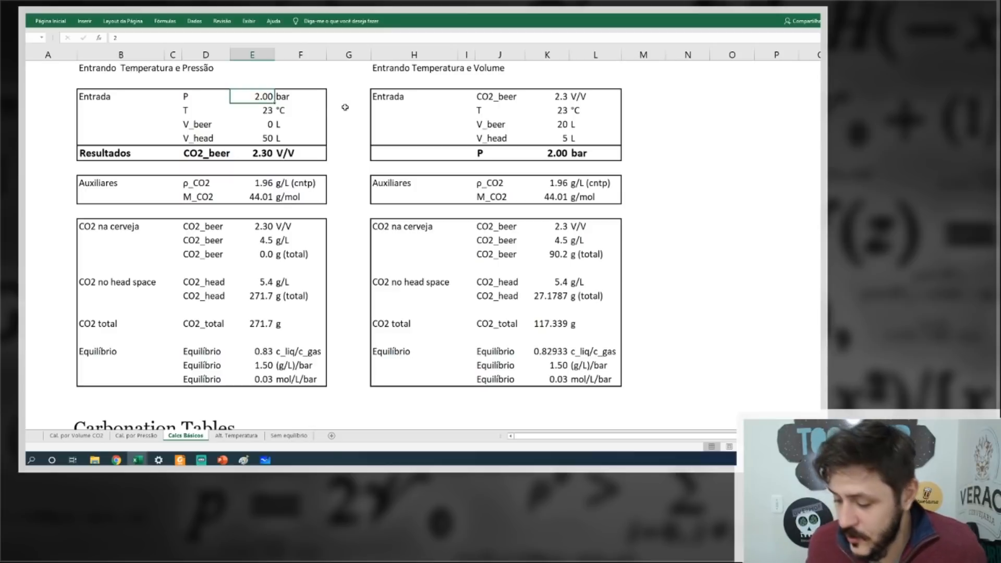
text(4)
text(0.8)
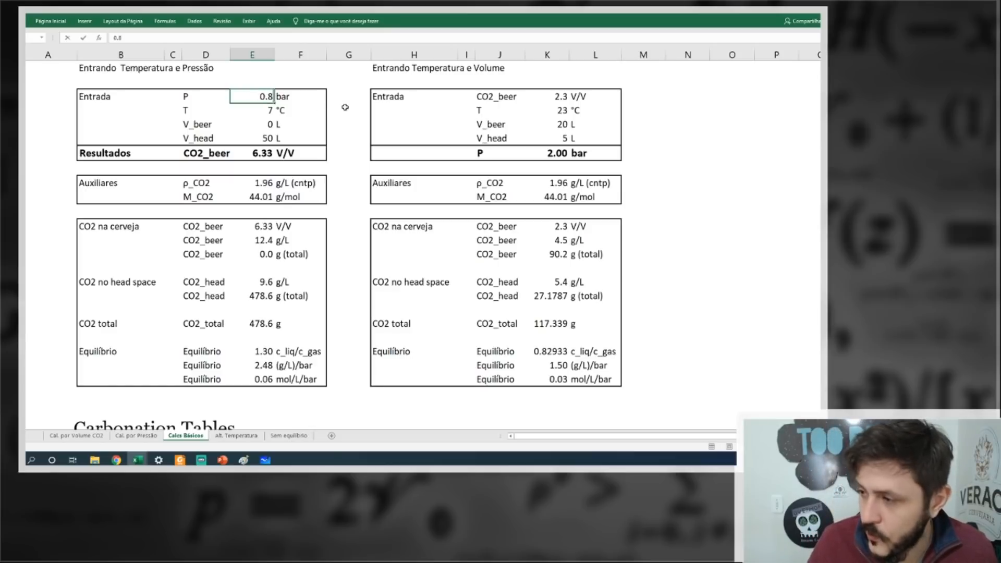
key(Return)
text(4)
key(Return)
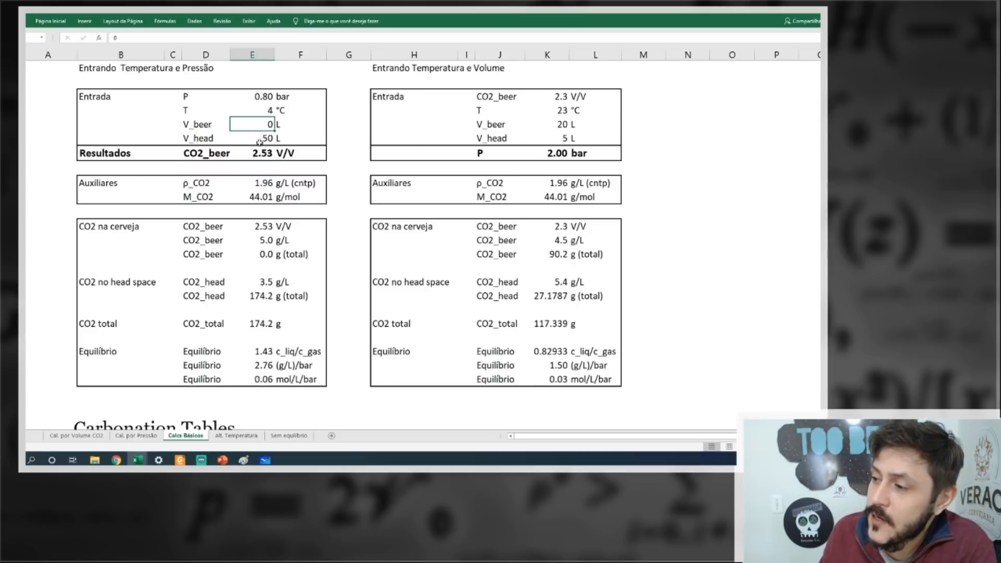
click(261, 139)
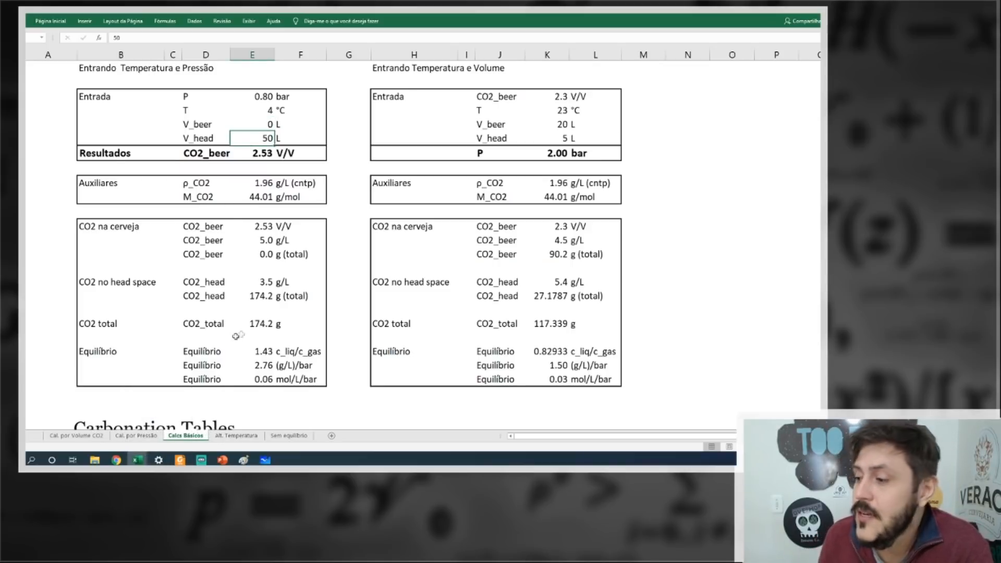
click(256, 324)
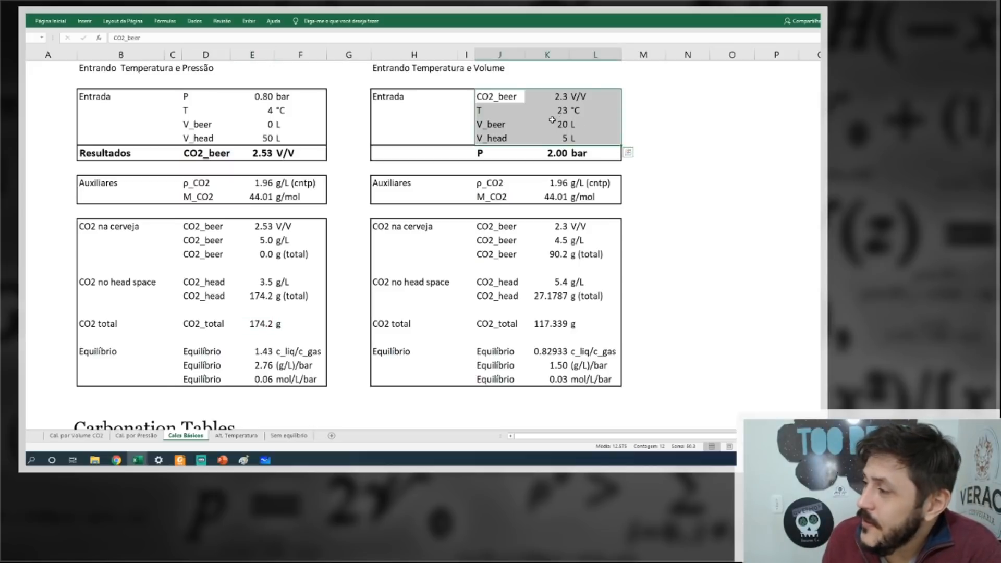
In the Entrando Temperatura e Volume block, set CO2_beer to 2.5 V/V and the temperature to 4 °C.
click(553, 121)
drag(394, 96, 577, 137)
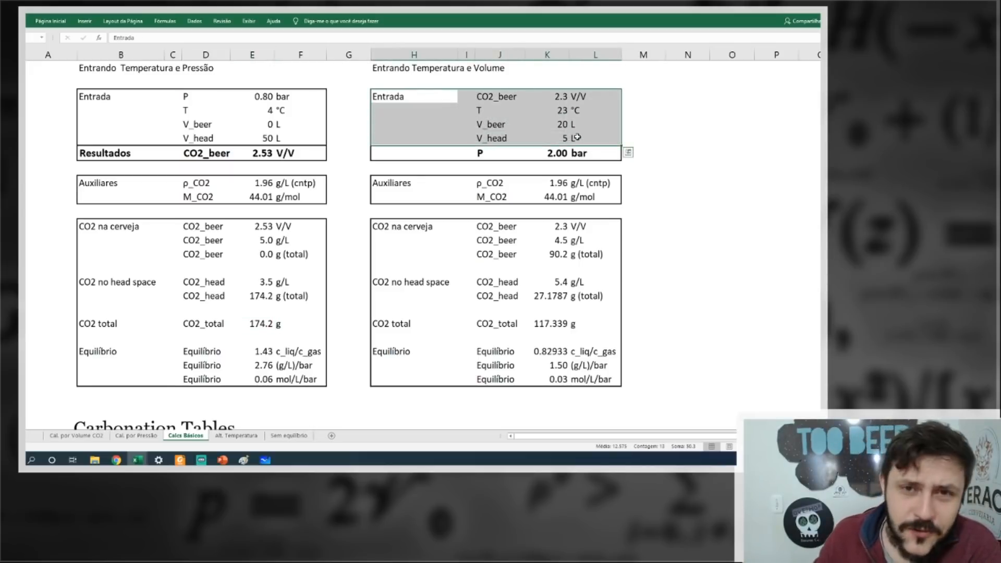
click(577, 137)
click(560, 113)
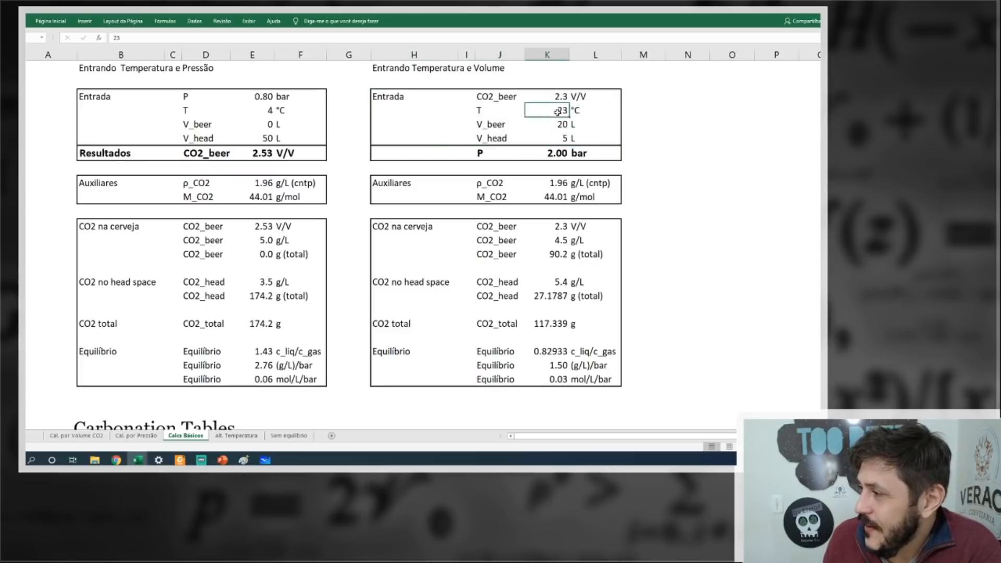
text(4)
key(Return)
Set the second block's temperature to 30 °C and inspect its calculated pressure P.
click(543, 114)
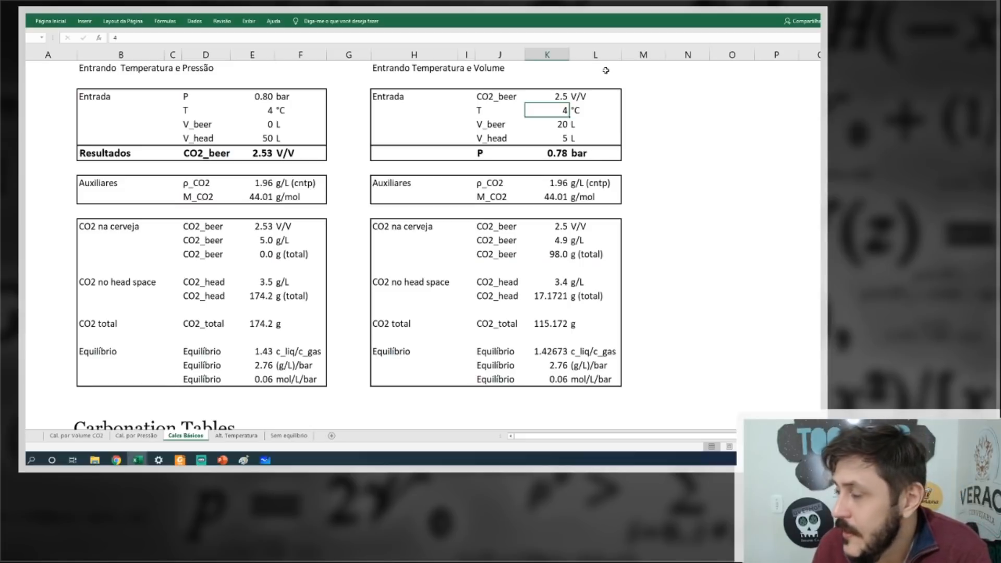
text(30)
key(Return)
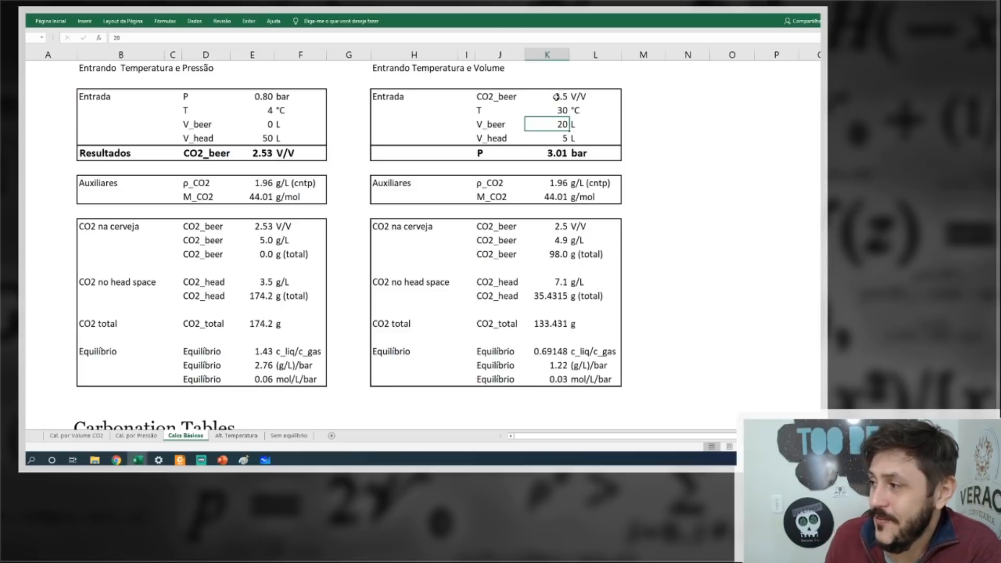
mouse_move(554, 155)
mouse_down()
mouse_move(579, 155)
mouse_move(561, 153)
mouse_up()
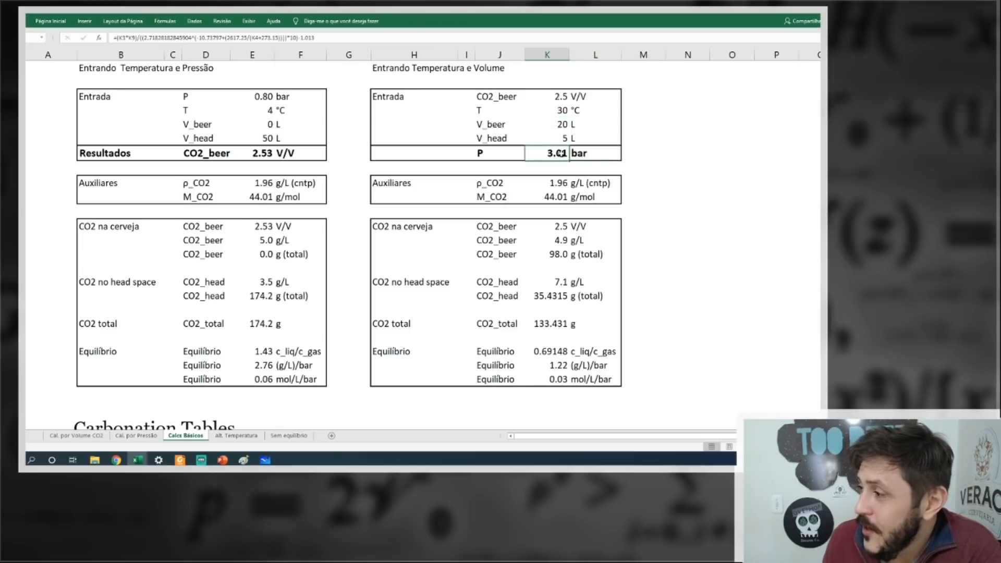
Set the second block's V_beer to 0 L and V_head to 50 L, and check its total head-space CO2.
click(561, 126)
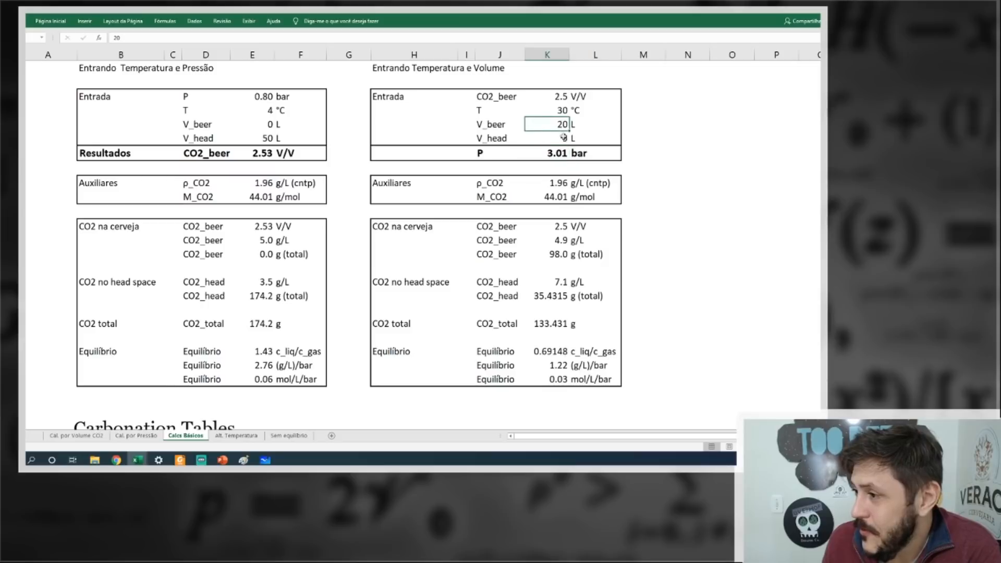
text(0)
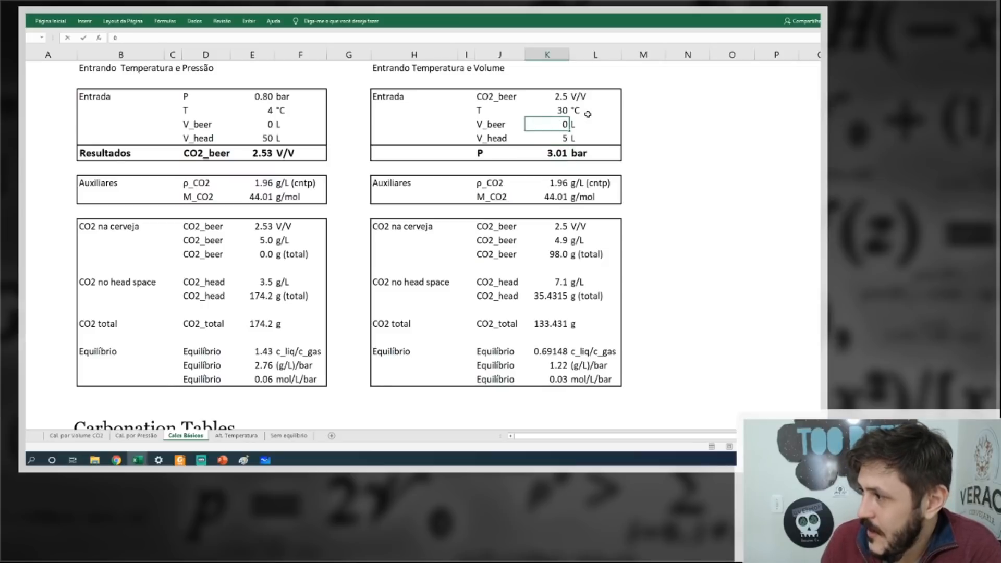
key(Return)
text(50)
key(Return)
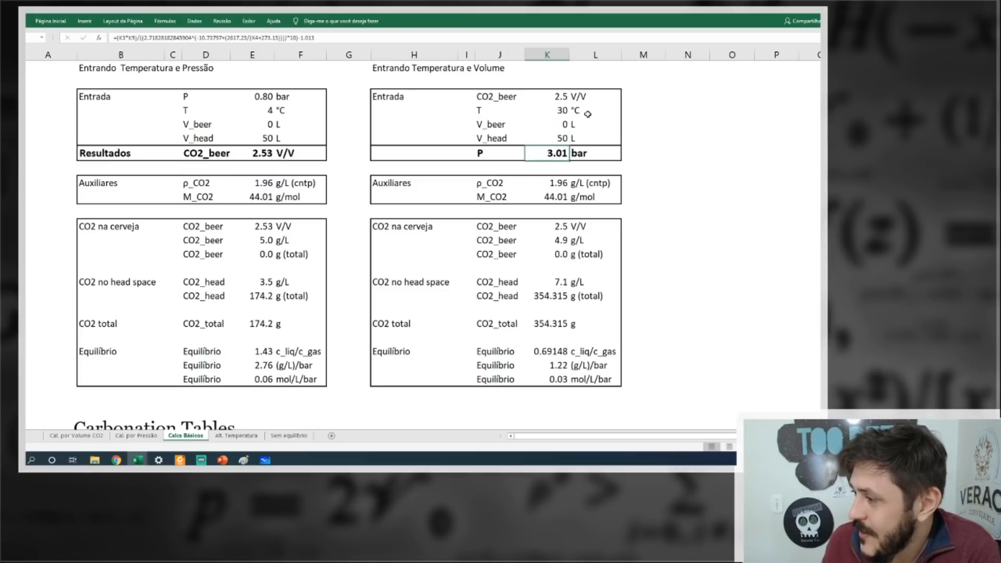
click(554, 301)
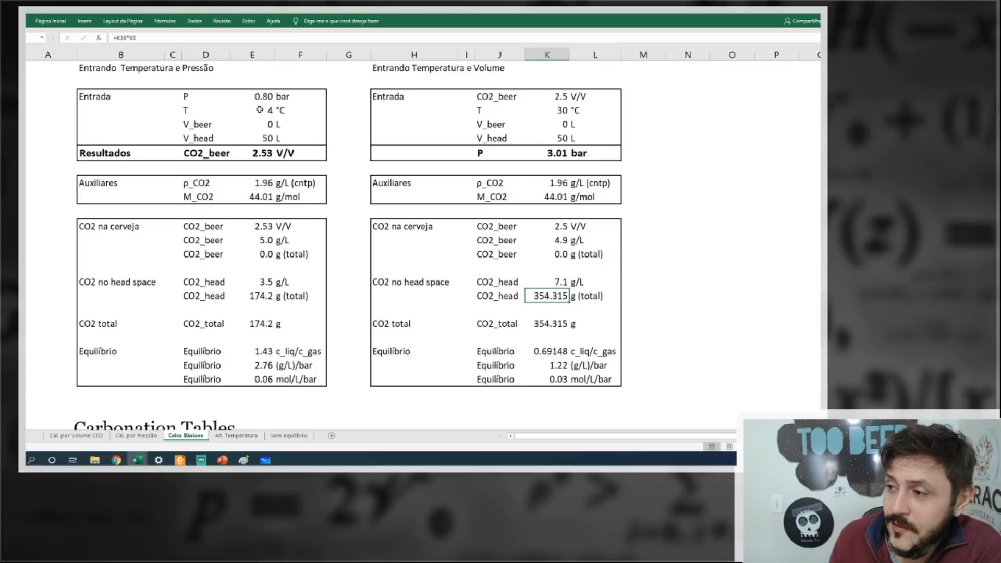
Review the first block's input values and compare the CO2_total results of both blocks.
drag(259, 96, 267, 138)
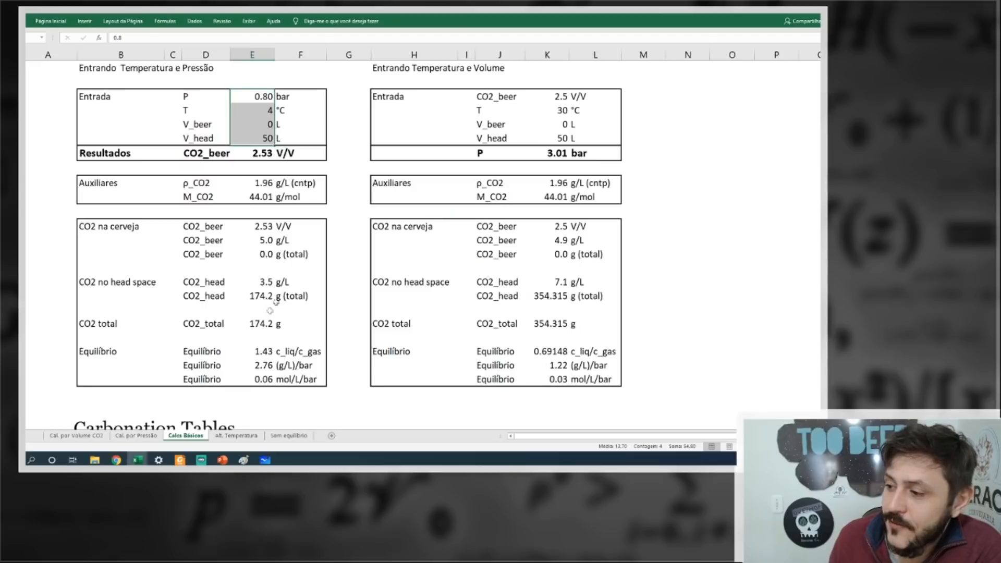
click(261, 322)
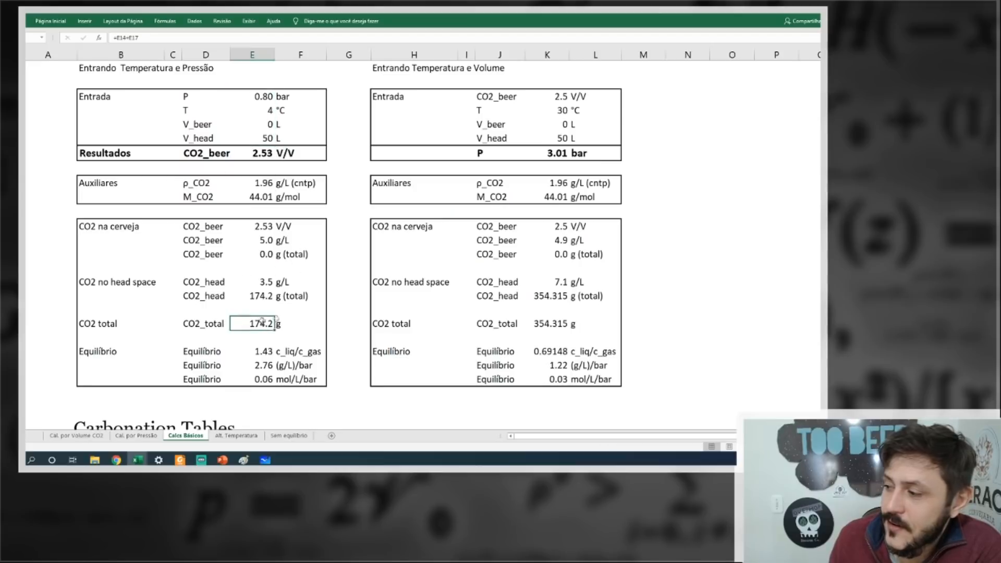
click(546, 323)
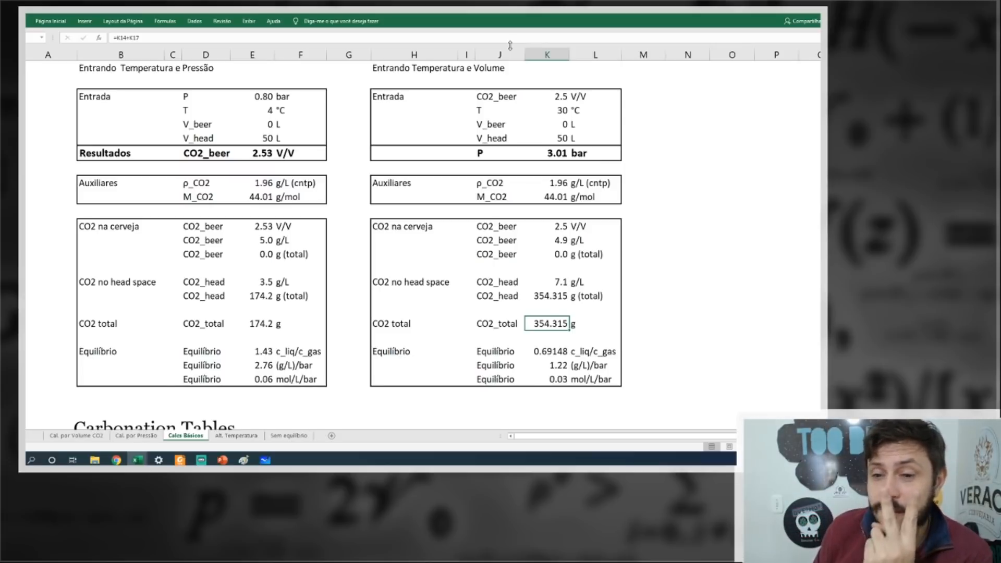
In the Entrando Temperatura e Pressão block, set V_head to 2 L and V_beer to 20 L.
click(265, 140)
text(2)
key(Return)
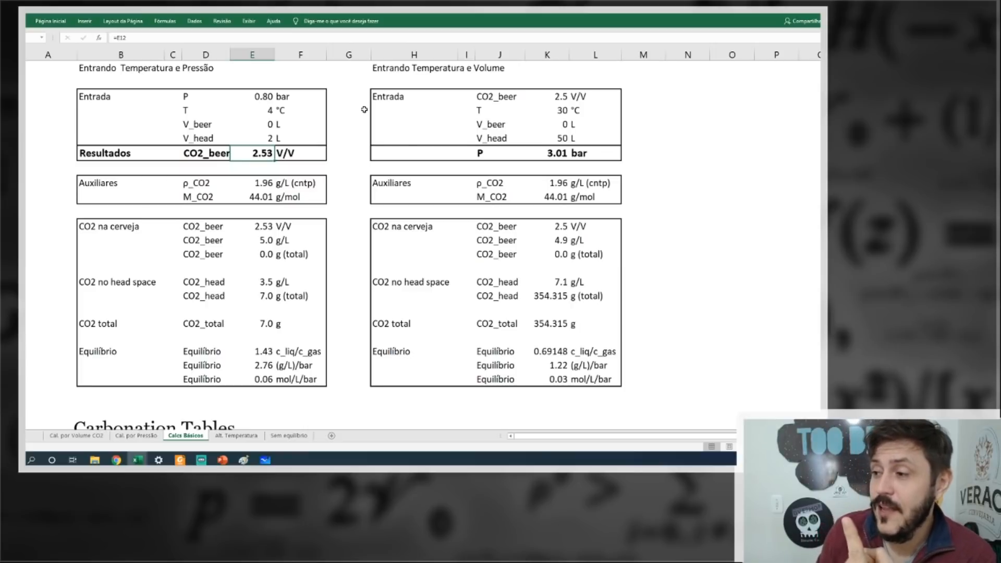
click(253, 127)
text(20)
key(Return)
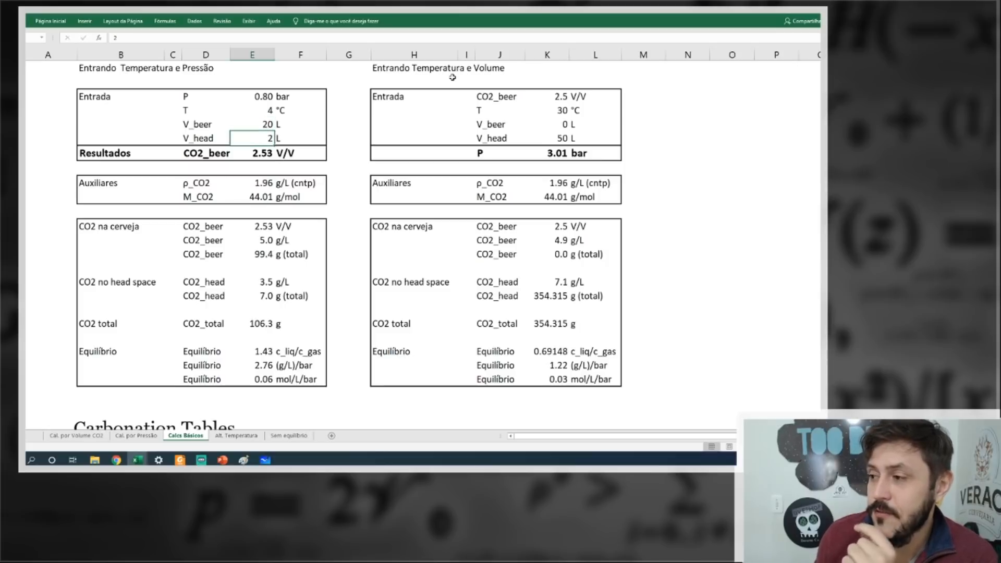
Set the first block's V_head to 40 L and review its input values.
text(40)
key(Return)
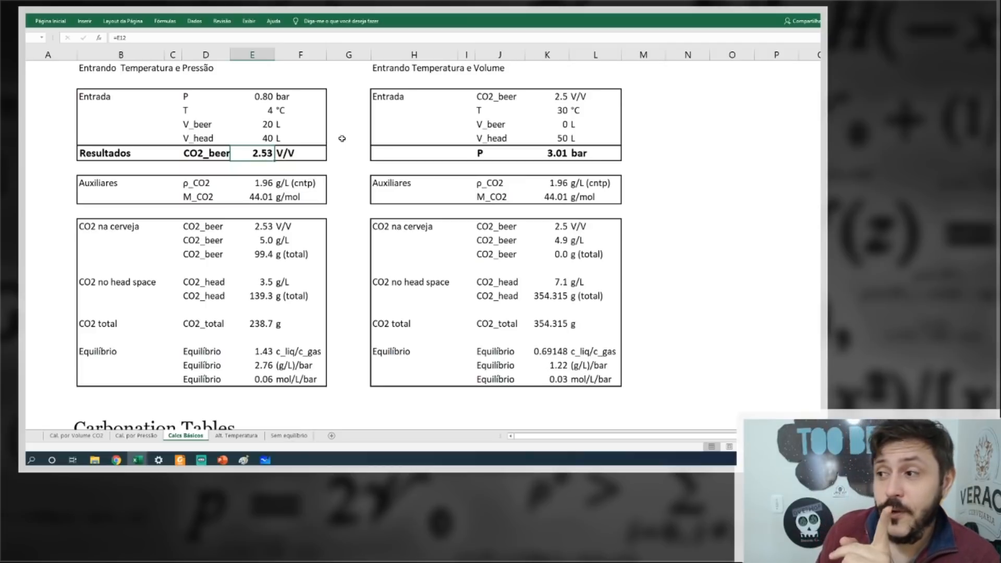
click(265, 136)
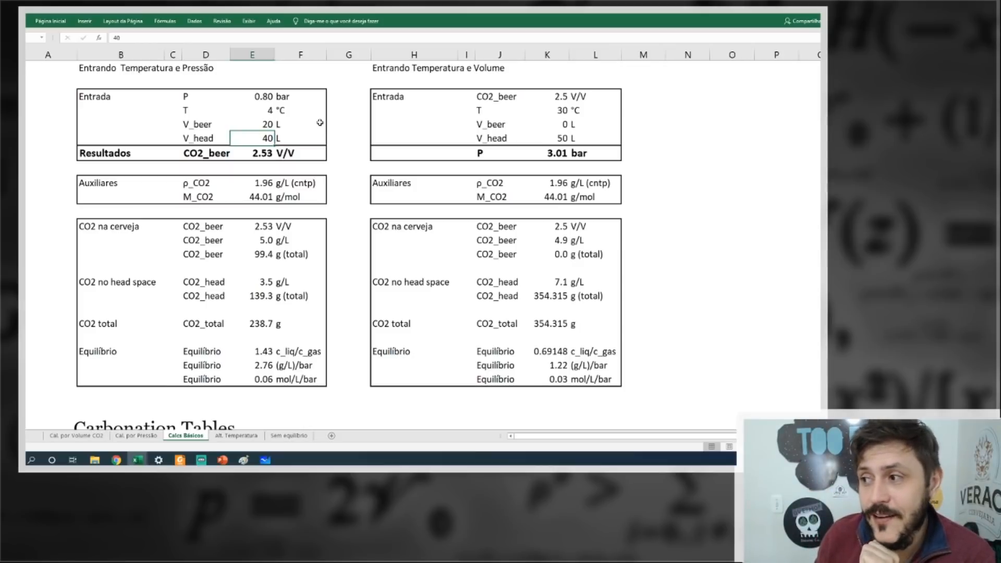
key(Up)
key(Up)
key(Up)
Set the first block's V_head to 60 L and check its CO2_total result.
click(266, 139)
text(20)
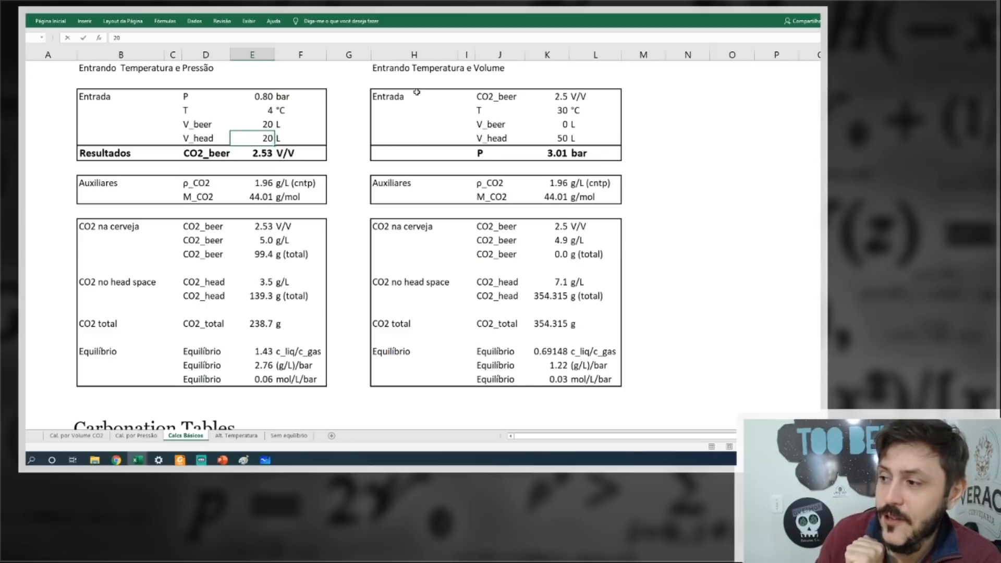
key(BackSpace)
key(BackSpace)
text(60)
key(Return)
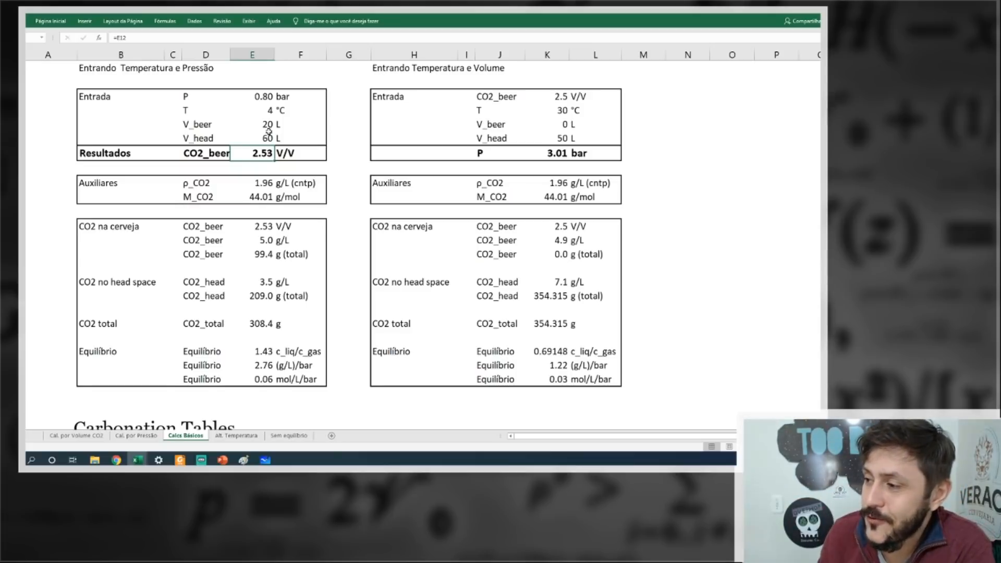
click(267, 324)
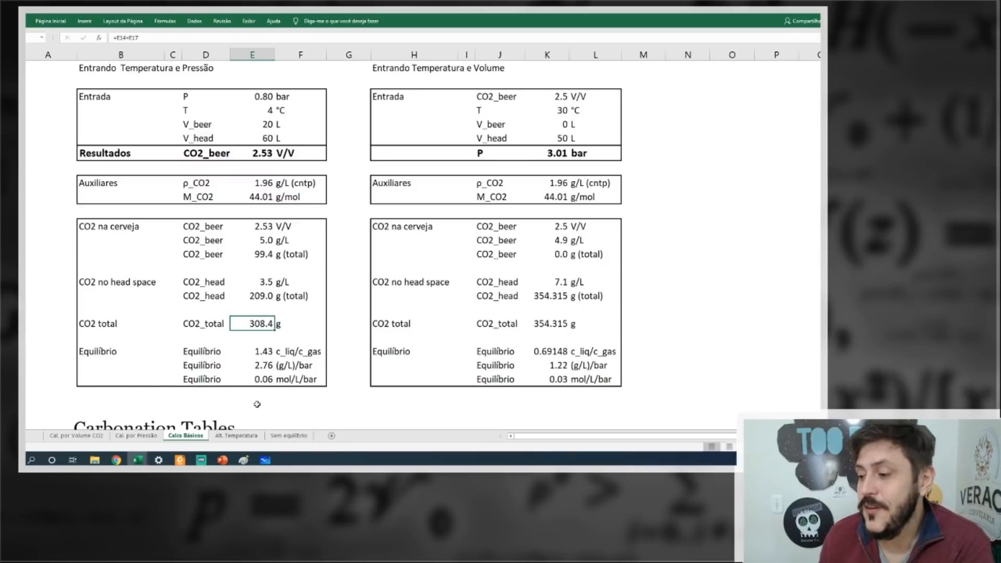
Review the P1, T1 and T2 inputs on the Sem equilíbrio sheet, and return to the Calcs Básicos sheet.
click(276, 437)
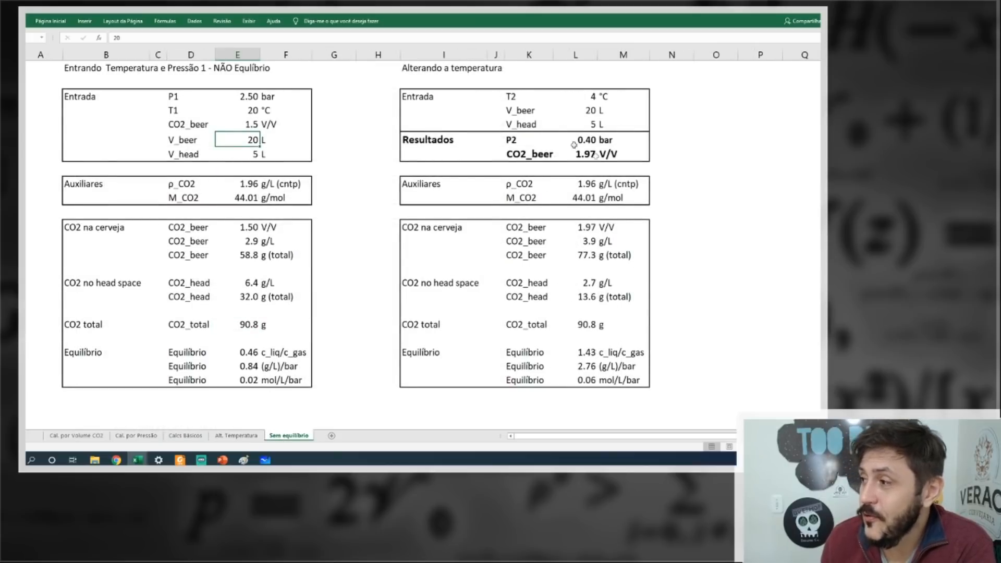
drag(173, 97, 237, 111)
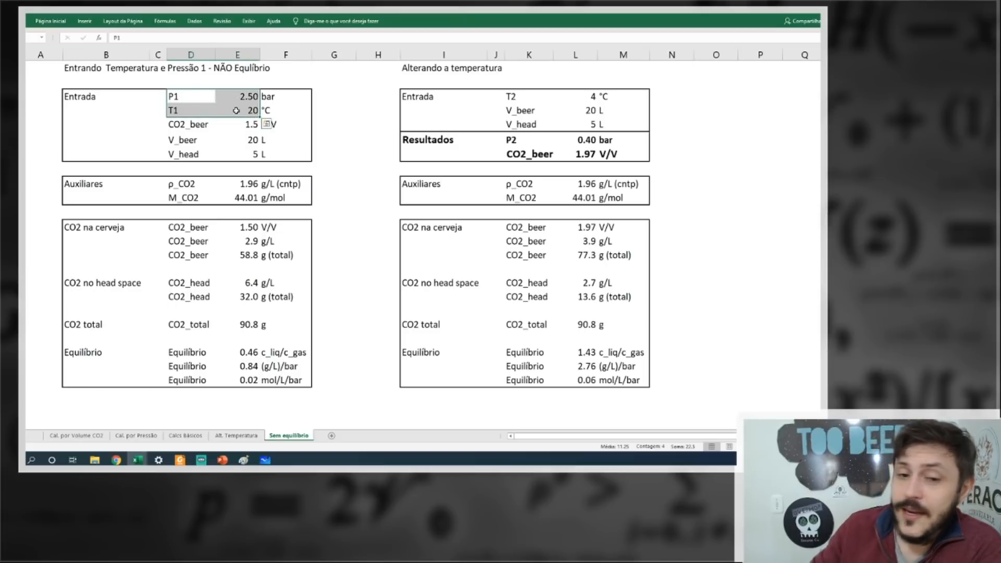
drag(515, 94, 608, 105)
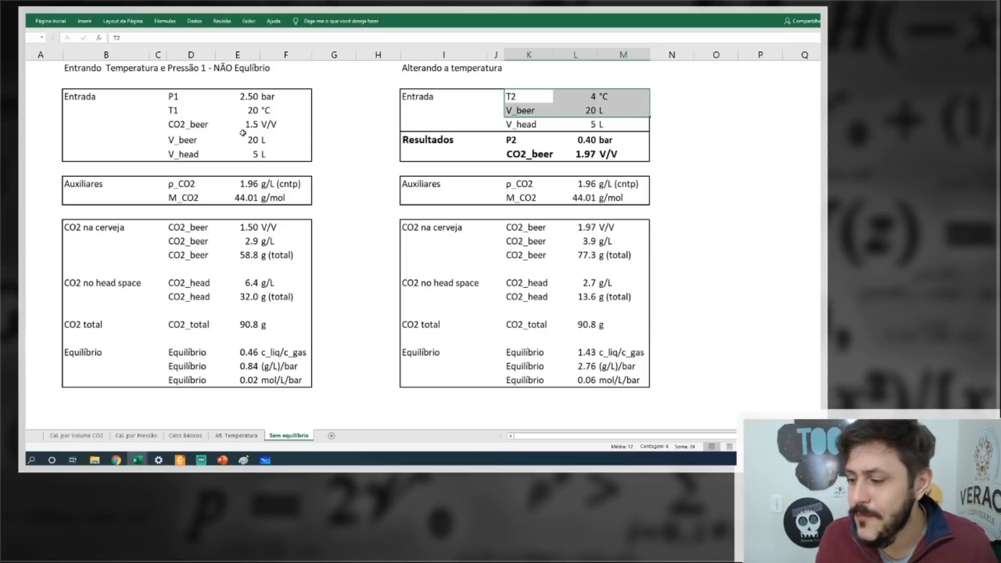
click(238, 438)
click(185, 438)
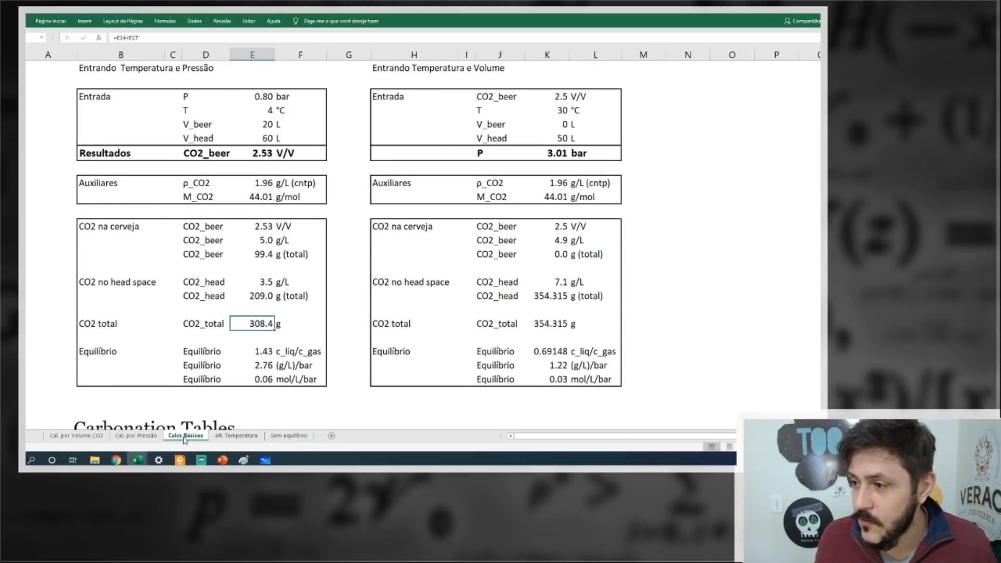